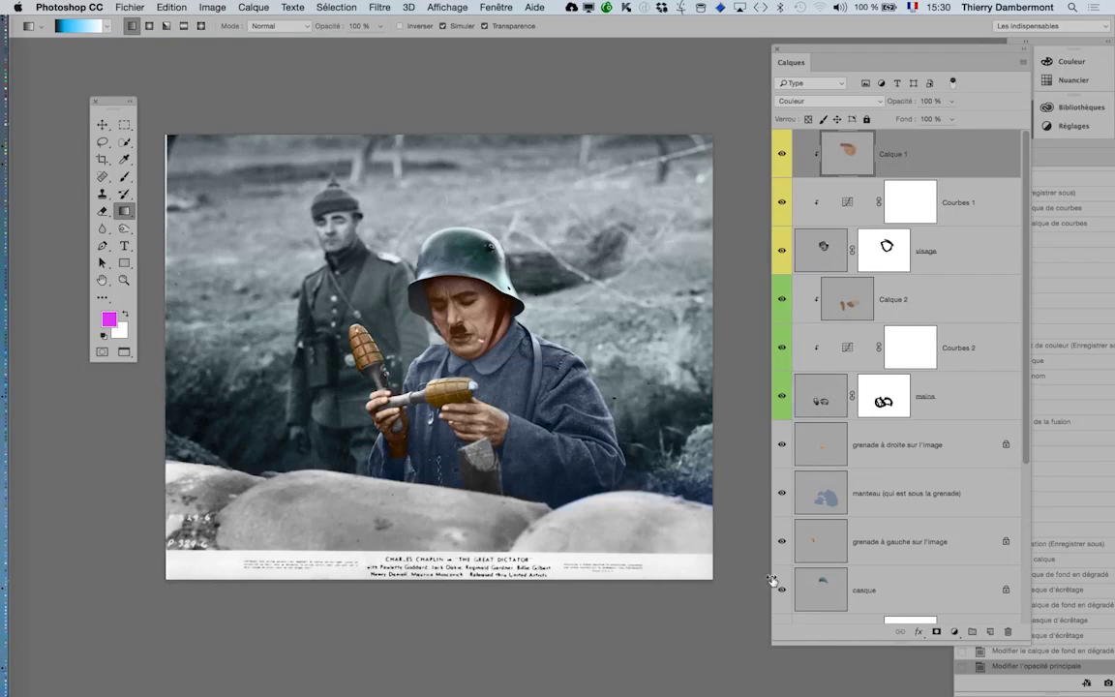
# - Shift the Calques panel aside so the Historique panel and photo are both visible
pyautogui.scroll(-5, 868, 453)
pyautogui.scroll(5, 858, 473)
pyautogui.moveTo(808, 53); pyautogui.dragTo(450, 70)
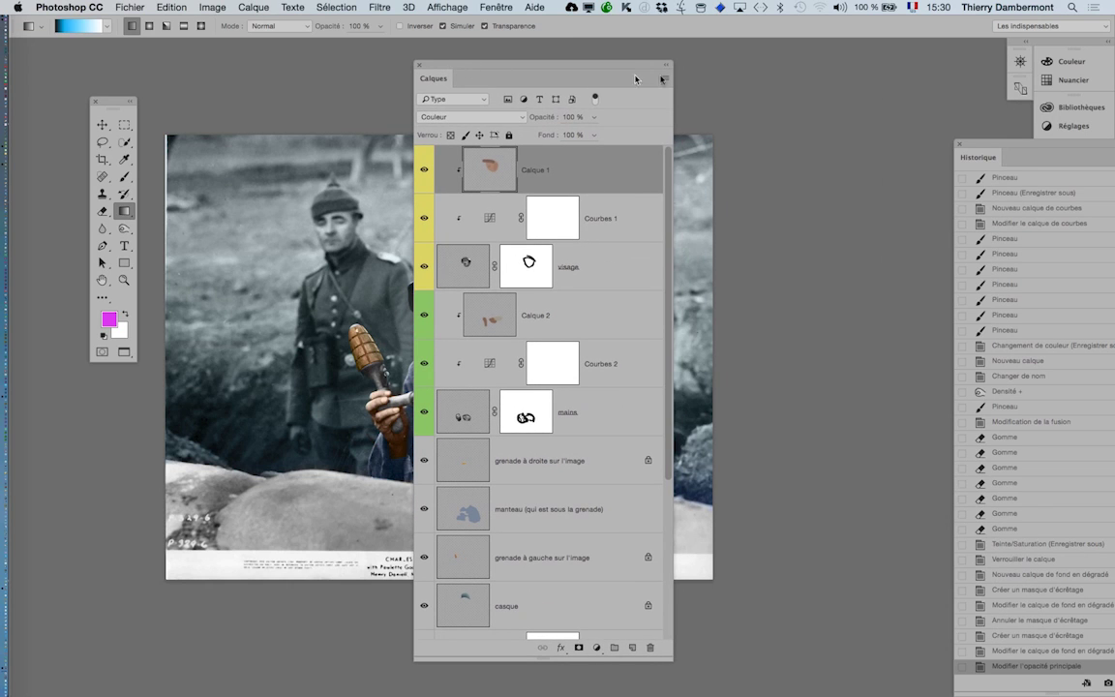
pyautogui.click(665, 78)
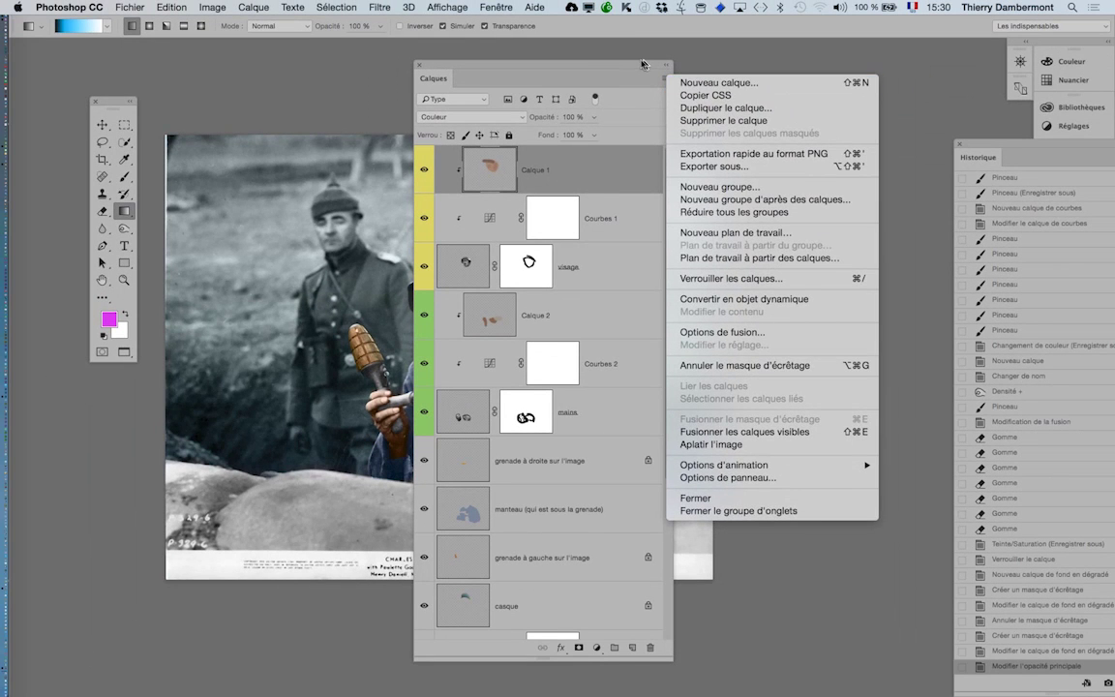
pyautogui.click(622, 65)
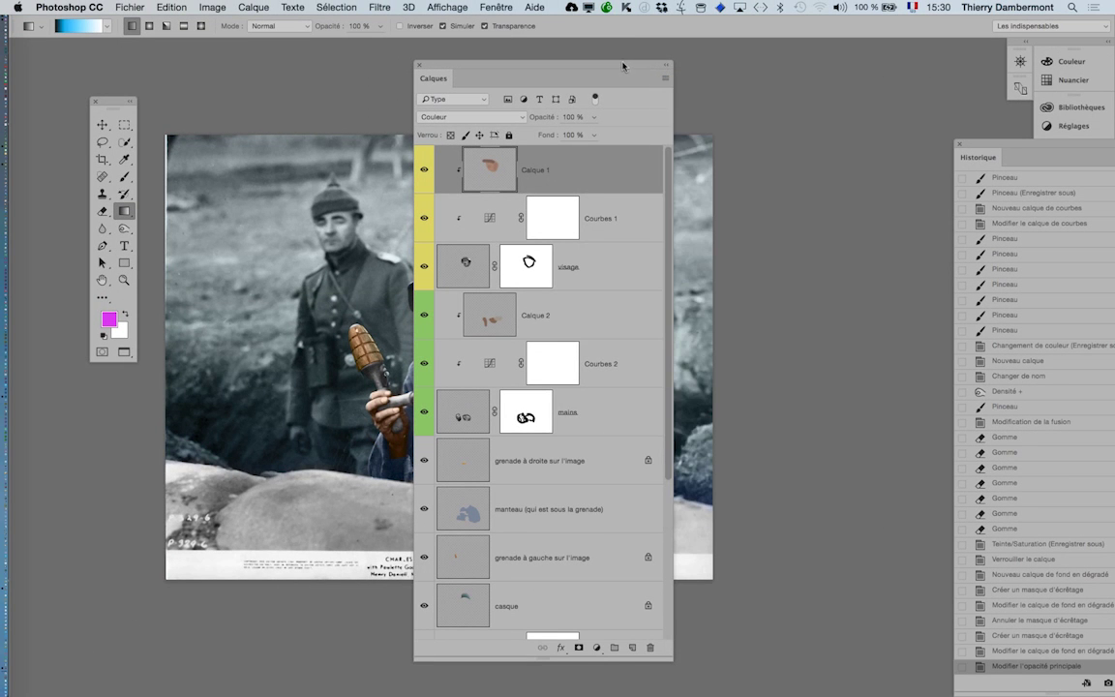
pyautogui.moveTo(623, 66); pyautogui.dragTo(833, 59)
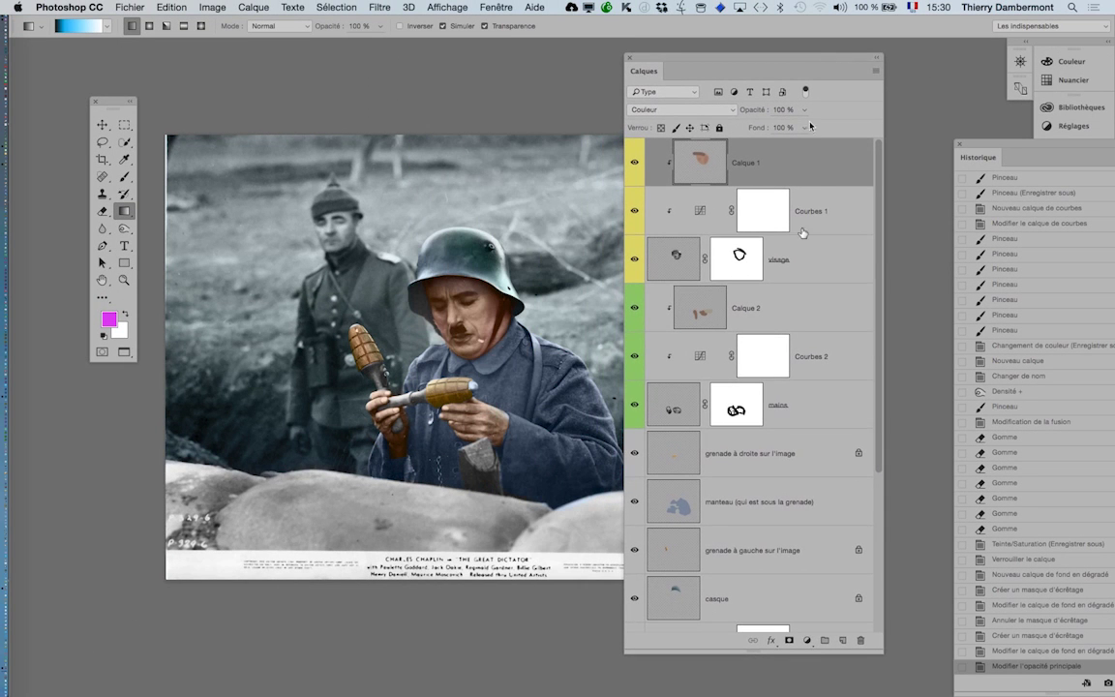
# - Create Calque 3 in Incrustation mode, filled with neutral 50% gray
pyautogui.keyDown('alt'); pyautogui.click(843, 640); pyautogui.keyUp('alt')
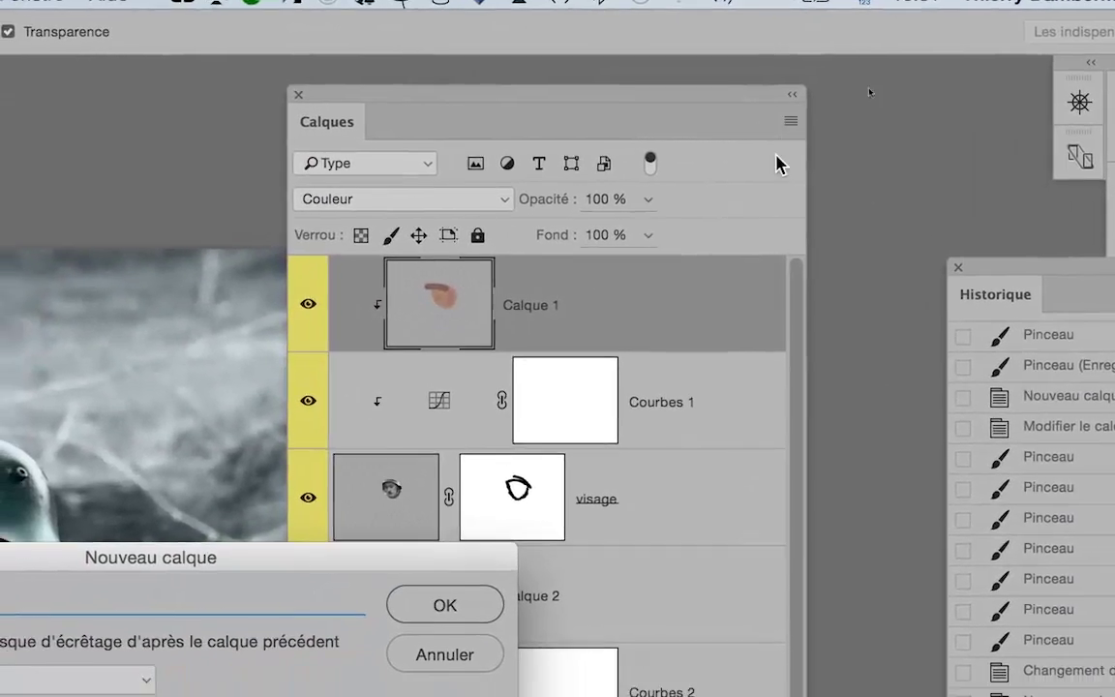
pyautogui.moveTo(778, 165); pyautogui.dragTo(707, 173)
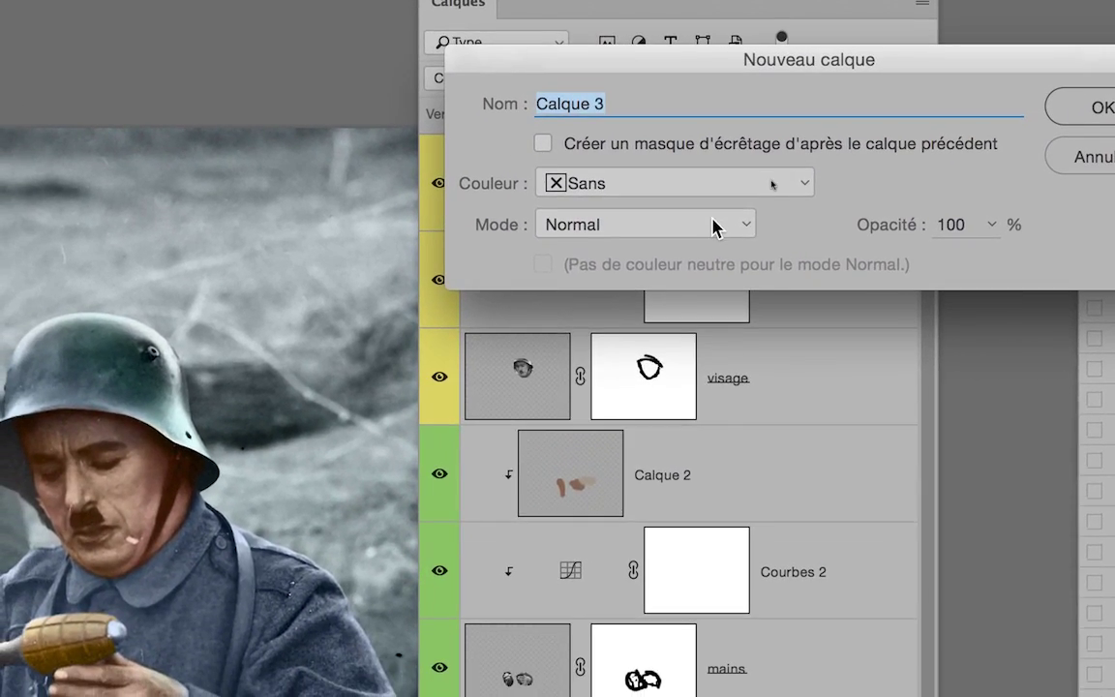
pyautogui.click(715, 225)
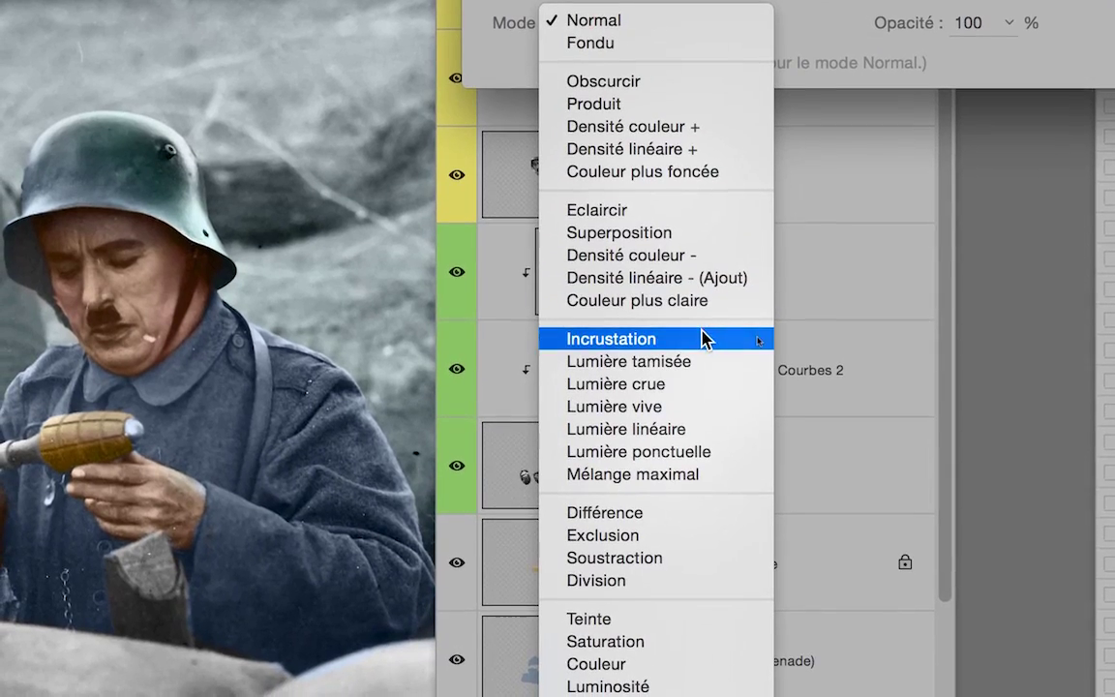
pyautogui.click(705, 341)
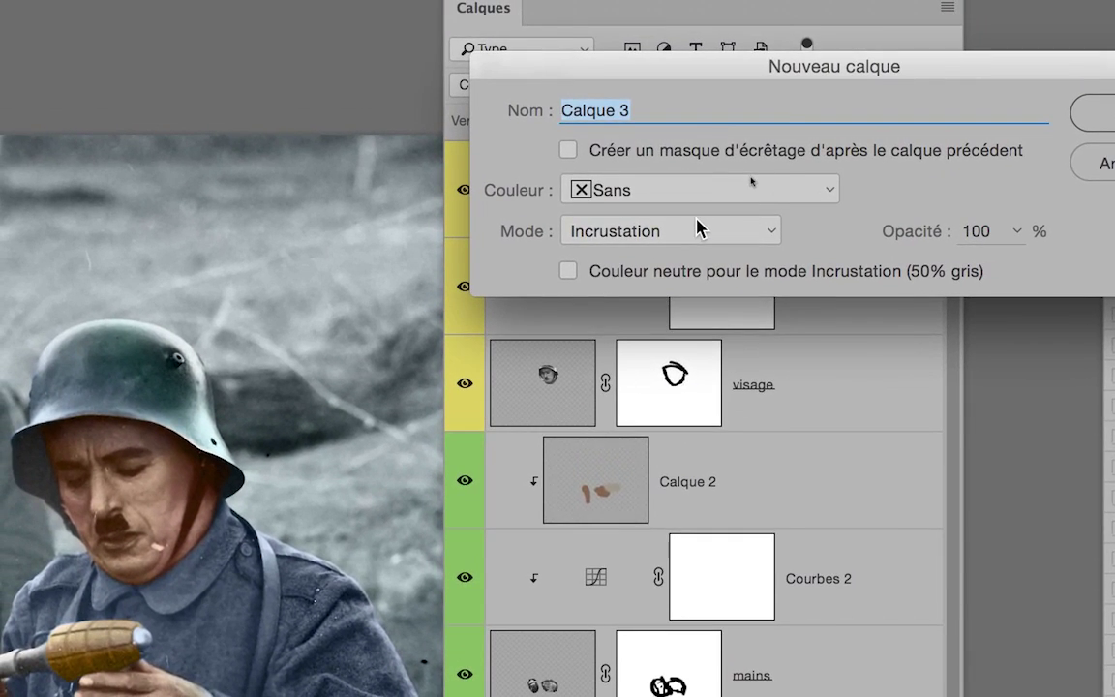
pyautogui.click(686, 188)
pyautogui.click(697, 228)
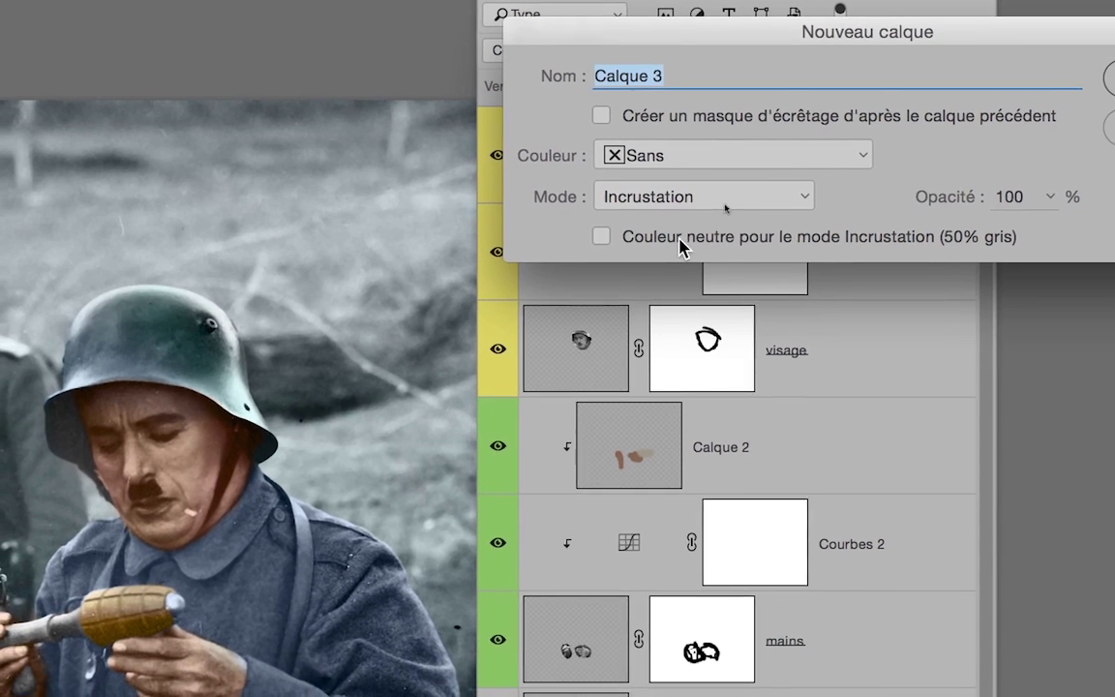
pyautogui.click(681, 242)
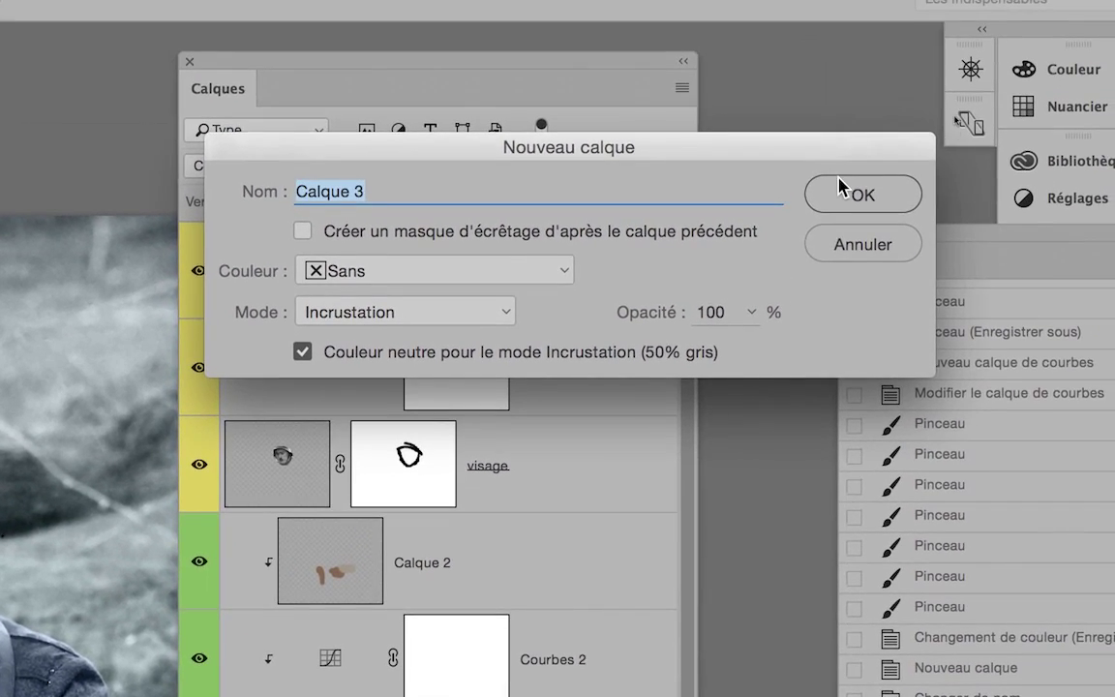
pyautogui.click(936, 107)
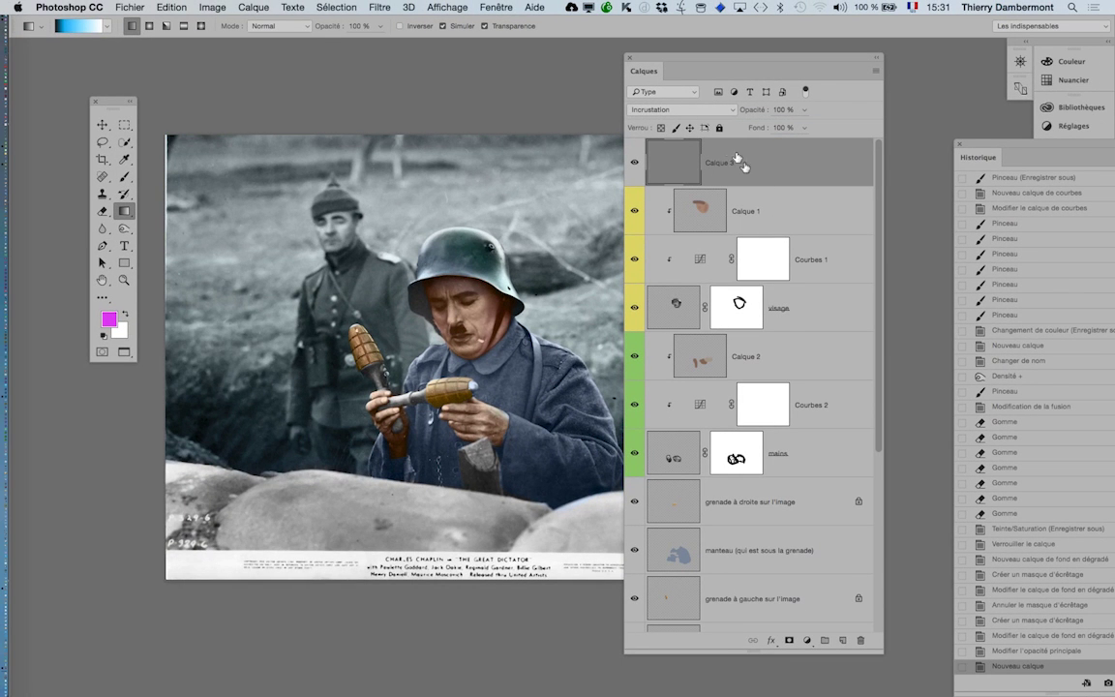
# - Delete the gray Calque 3 and recreate it as an empty Incrustation-mode layer
pyautogui.moveTo(764, 175); pyautogui.dragTo(861, 636)
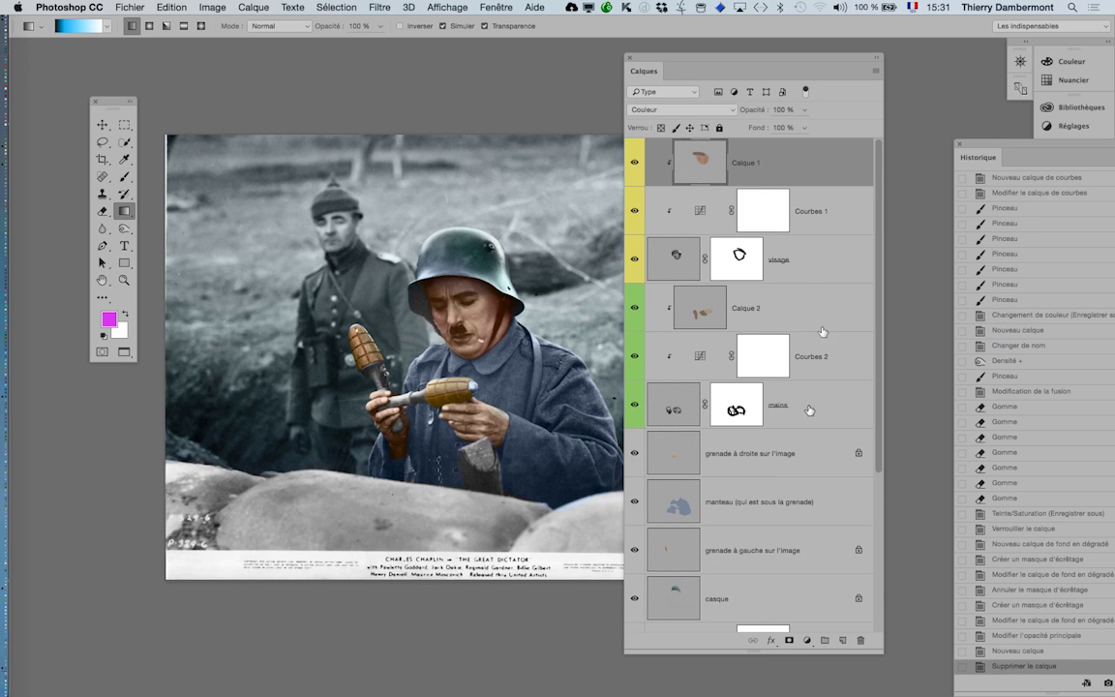
pyautogui.click(844, 641)
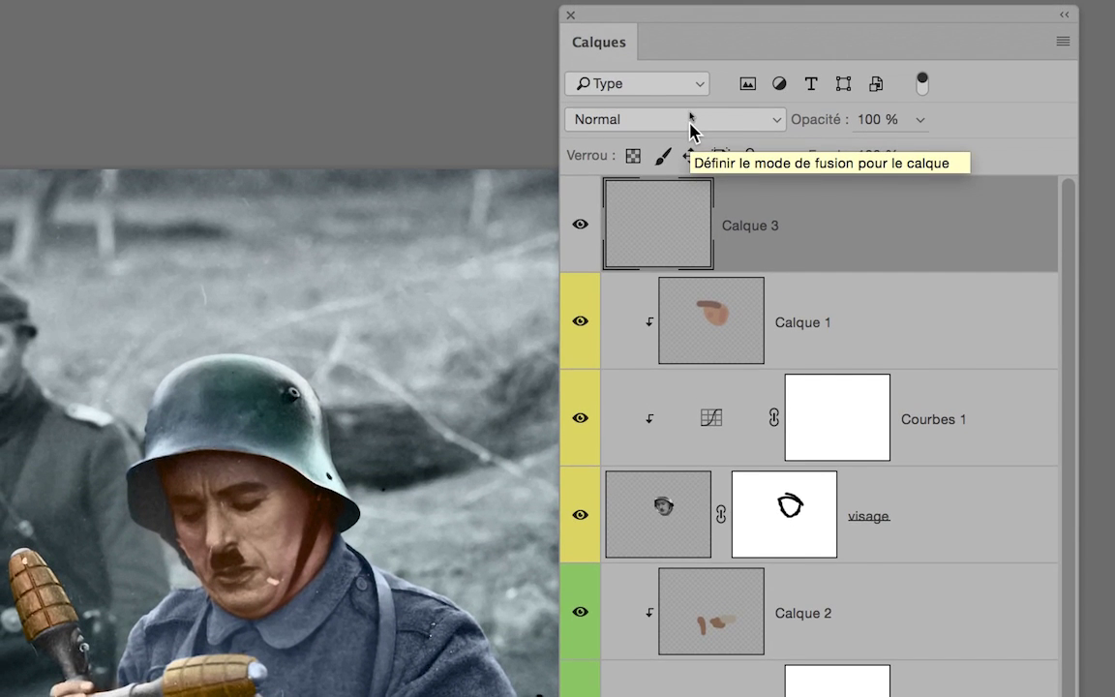
pyautogui.click(691, 119)
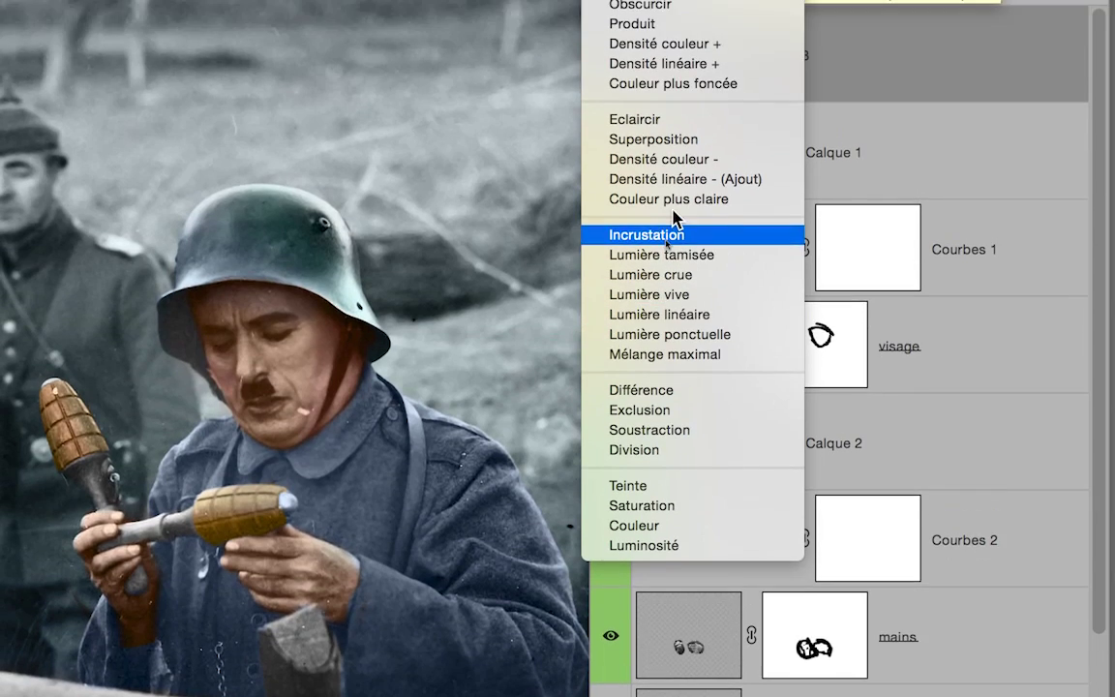
pyautogui.click(666, 236)
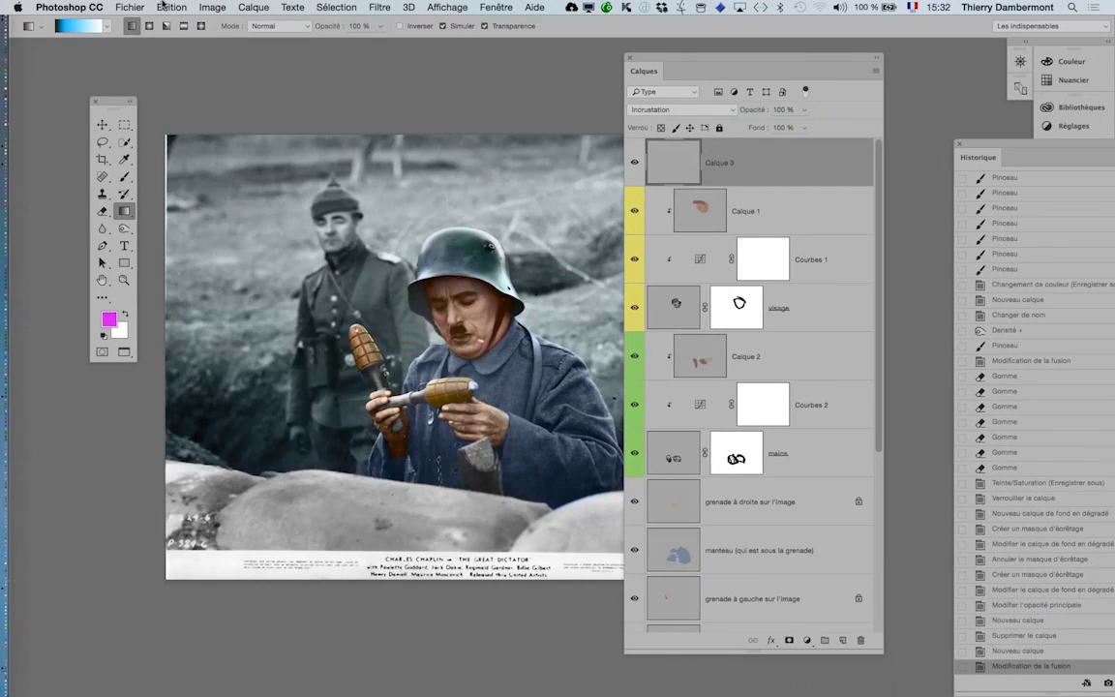
pyautogui.click(170, 7)
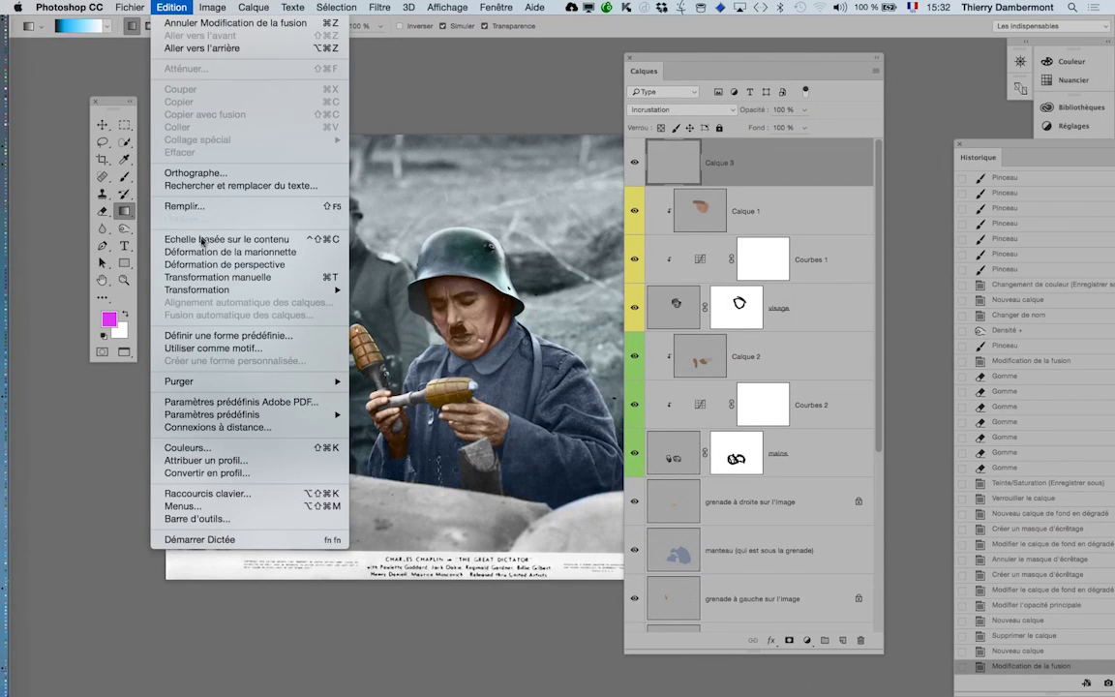
# - Run Edition > Remplir on Calque 3 with 50% gris as the content
pyautogui.click(260, 205)
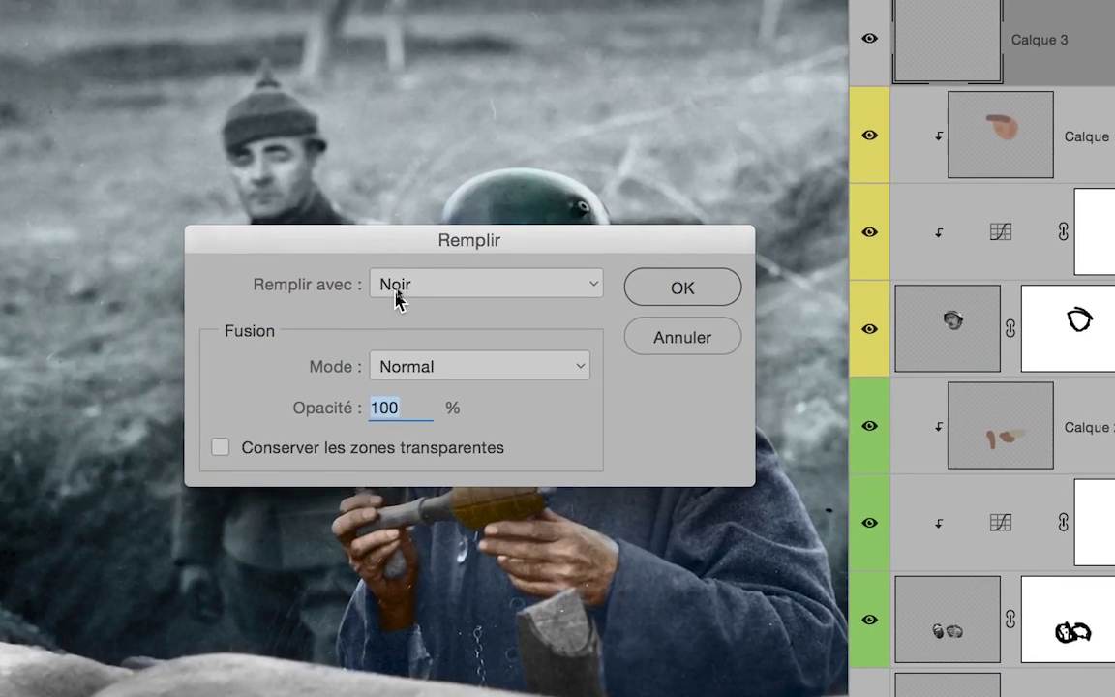
pyautogui.click(397, 285)
pyautogui.click(393, 310)
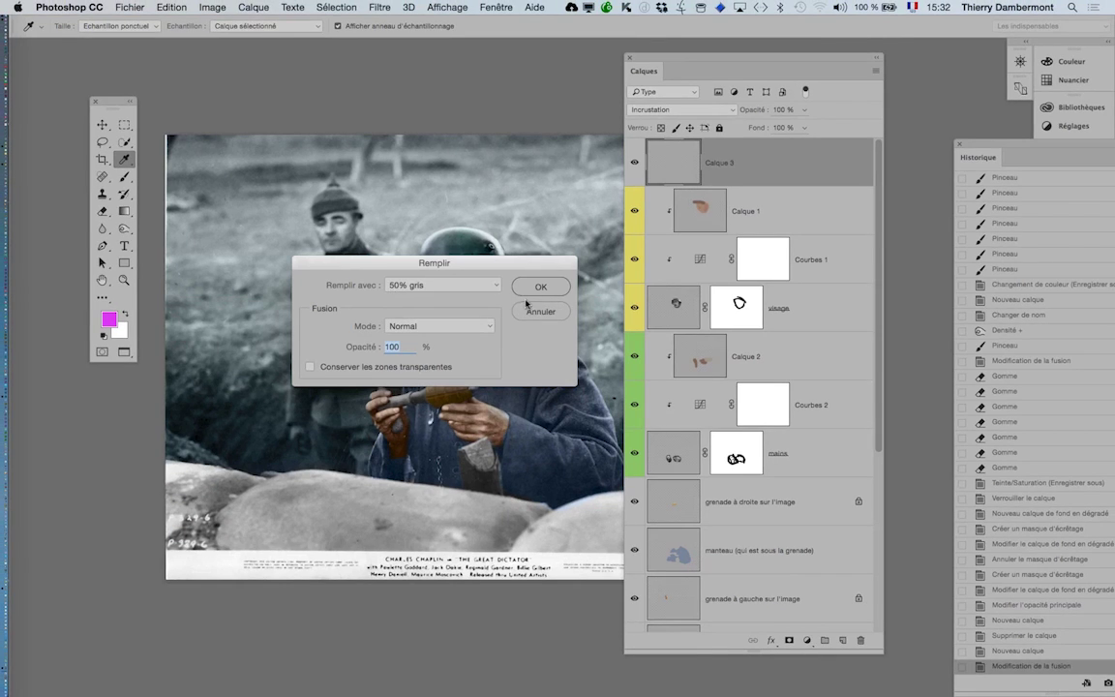
pyautogui.click(527, 290)
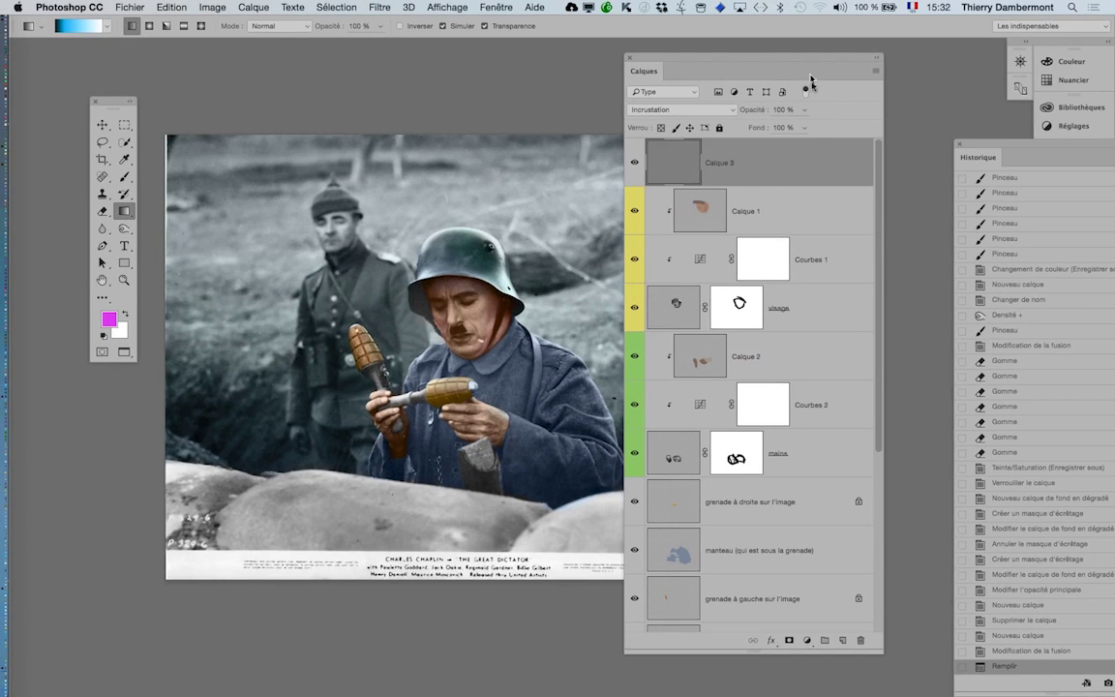
# - Close the Historique panel and try out a floating, enlarged Couleur panel
pyautogui.moveTo(776, 60); pyautogui.dragTo(837, 145)
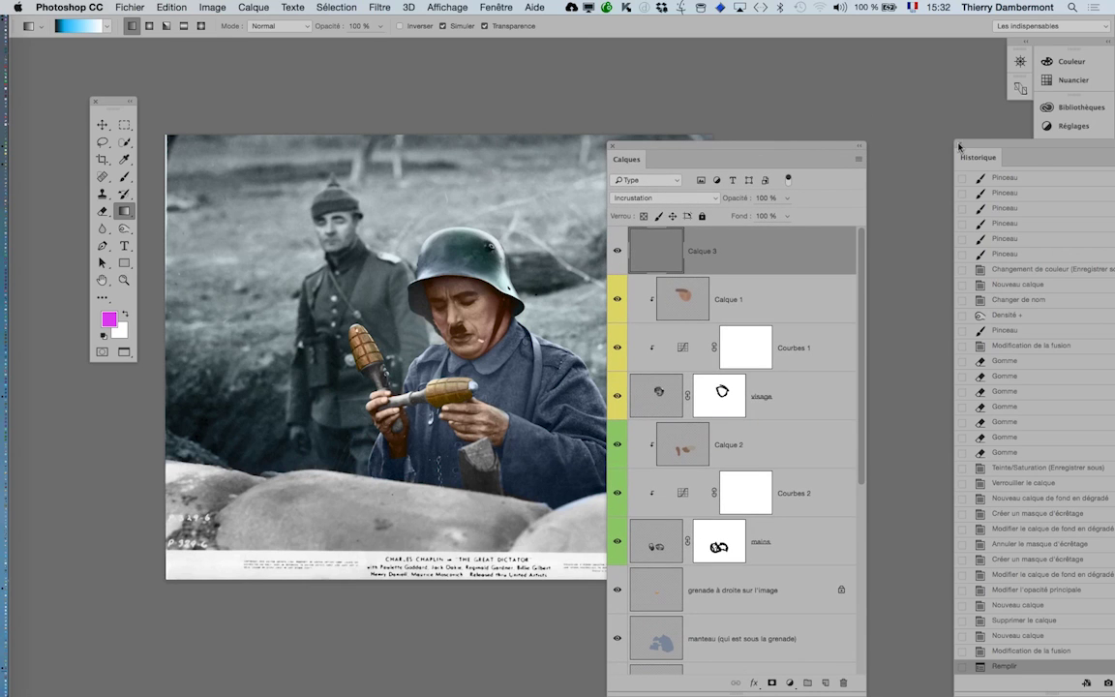
pyautogui.click(959, 145)
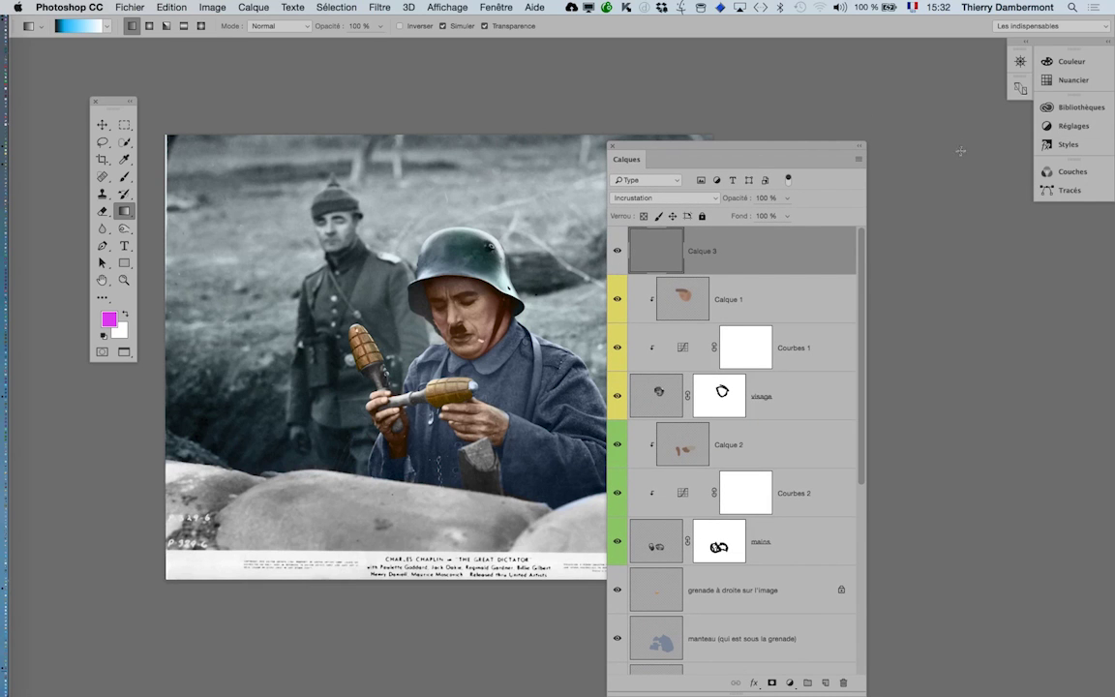
pyautogui.click(498, 8)
pyautogui.click(523, 213)
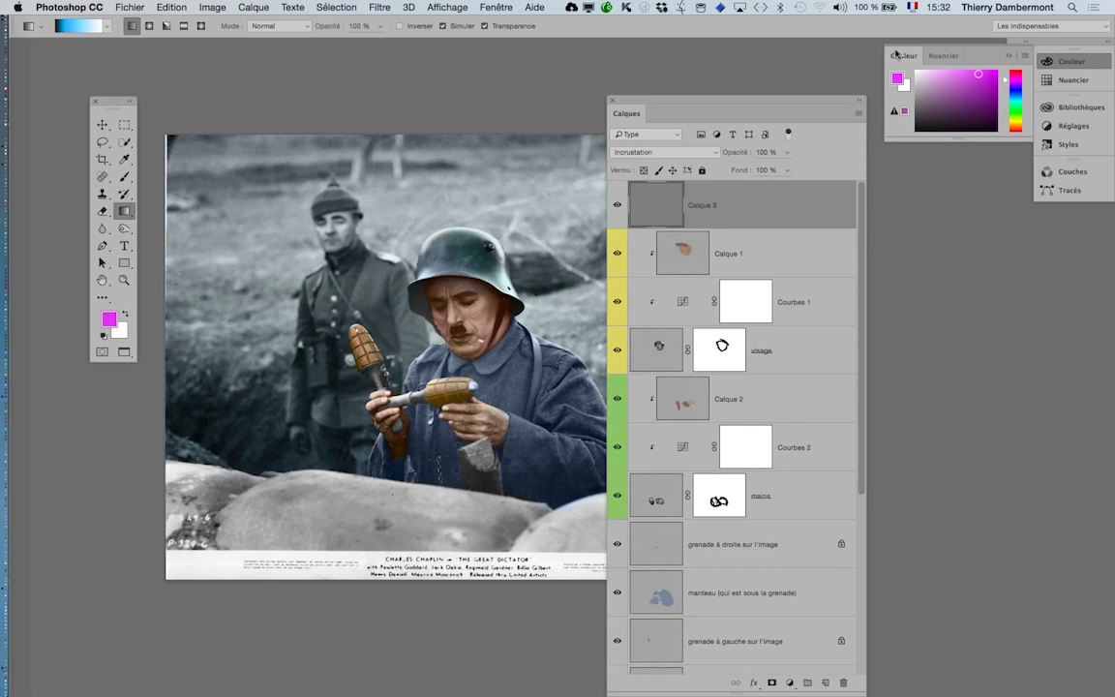
pyautogui.moveTo(896, 54); pyautogui.dragTo(281, 68)
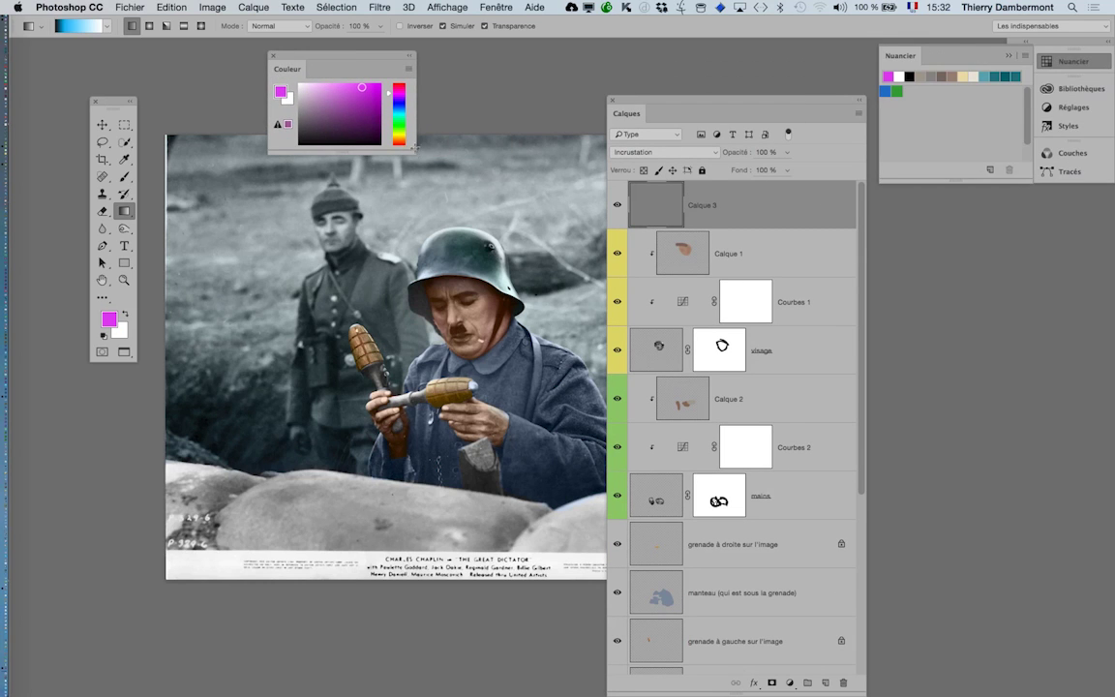
pyautogui.moveTo(411, 152)
pyautogui.mouseDown()
pyautogui.moveTo(542, 678)
pyautogui.moveTo(559, 653)
pyautogui.mouseUp()
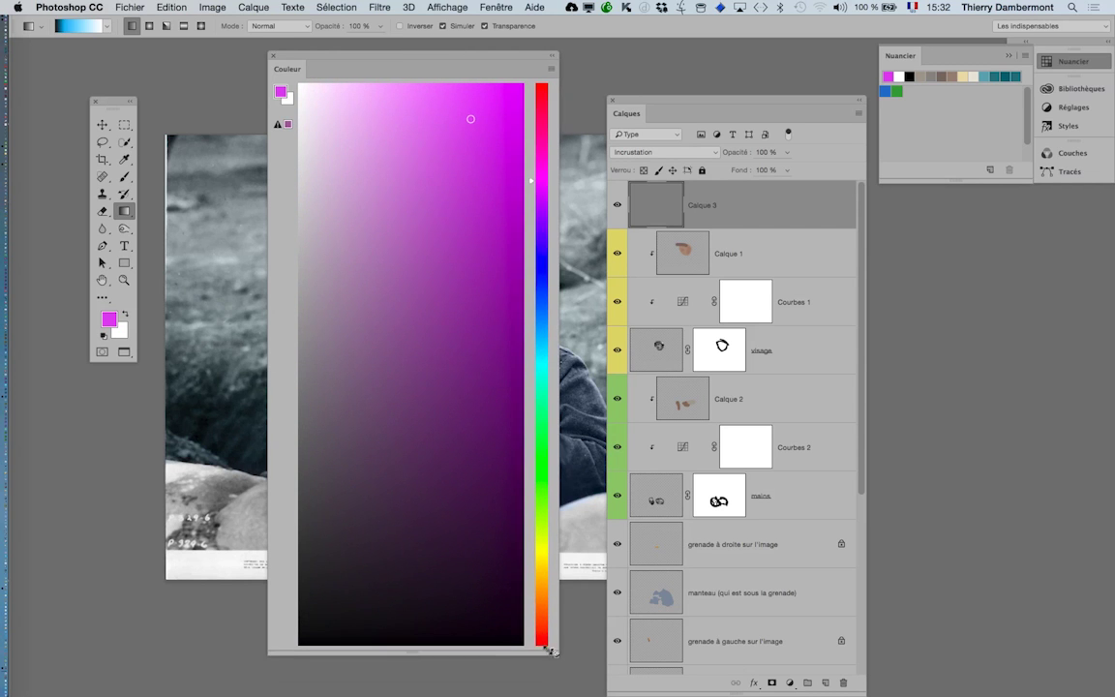
pyautogui.moveTo(289, 56); pyautogui.dragTo(308, 76)
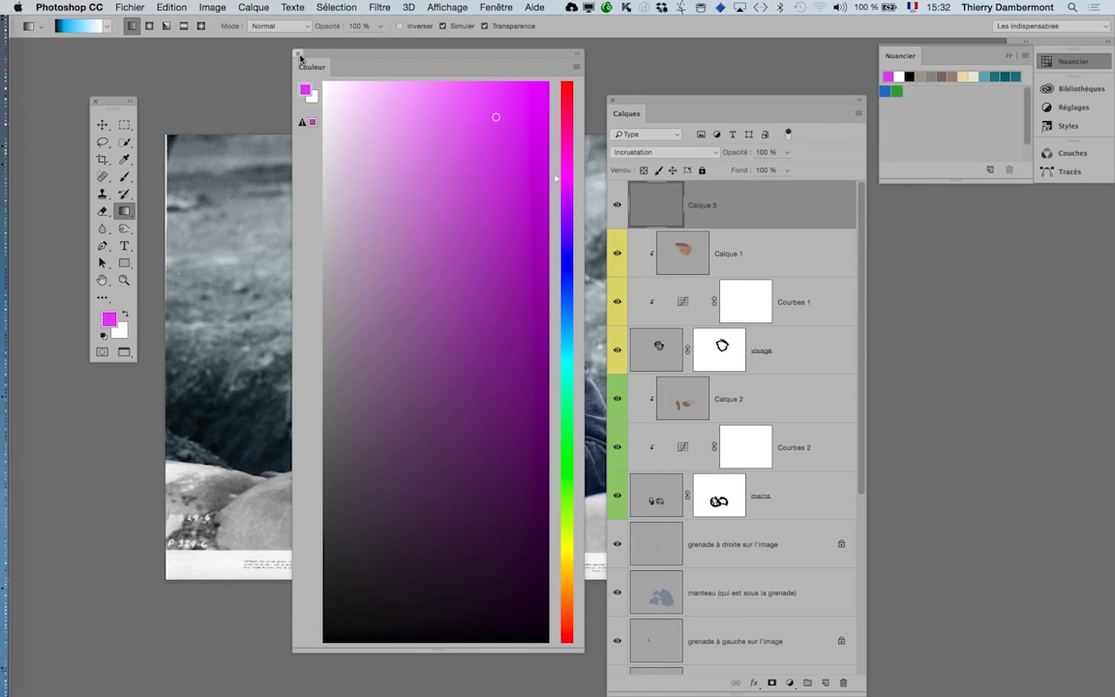
pyautogui.click(299, 56)
# - Reopen the Couleur panel, switch it to a single grey slider, and resize it
pyautogui.click(478, 8)
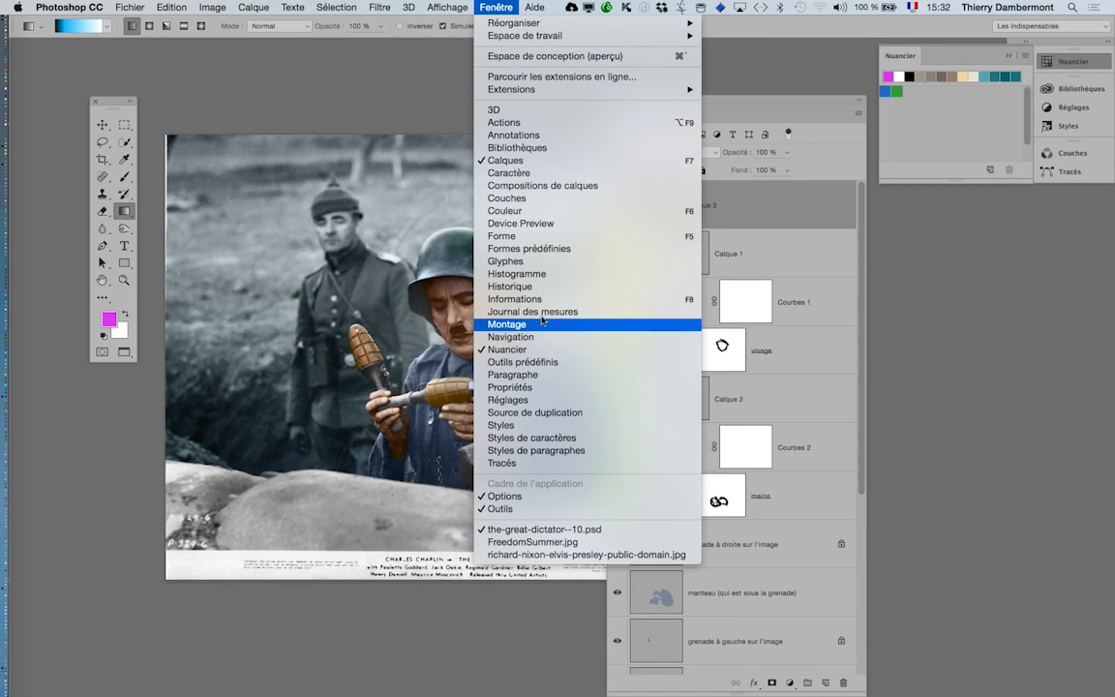
pyautogui.click(537, 212)
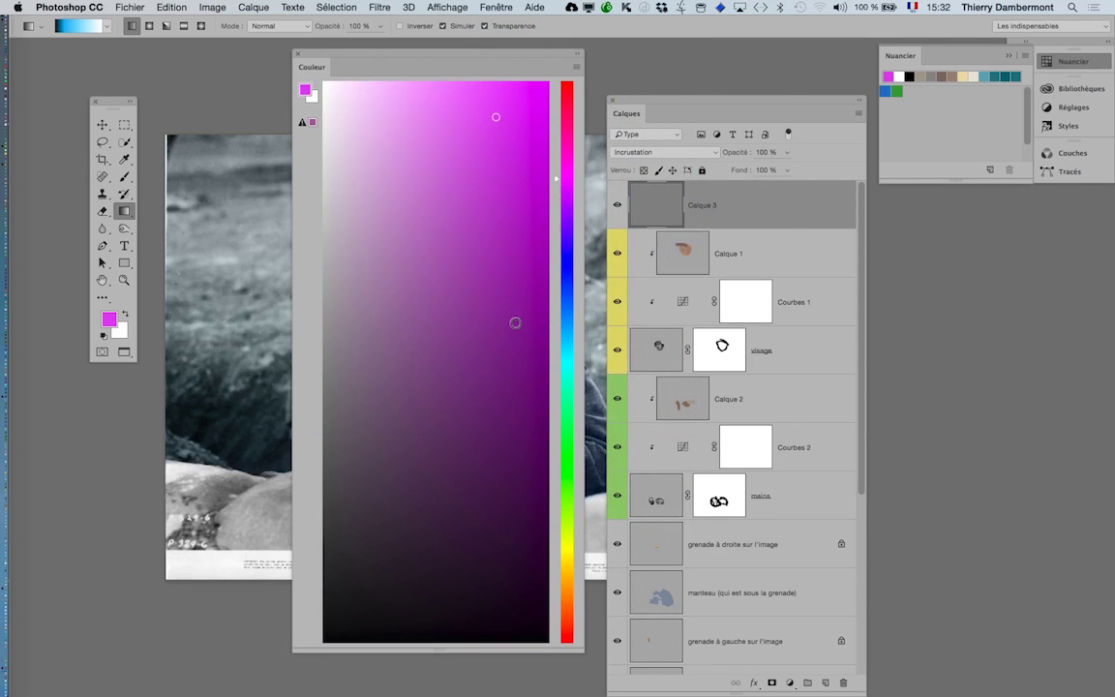
pyautogui.click(578, 67)
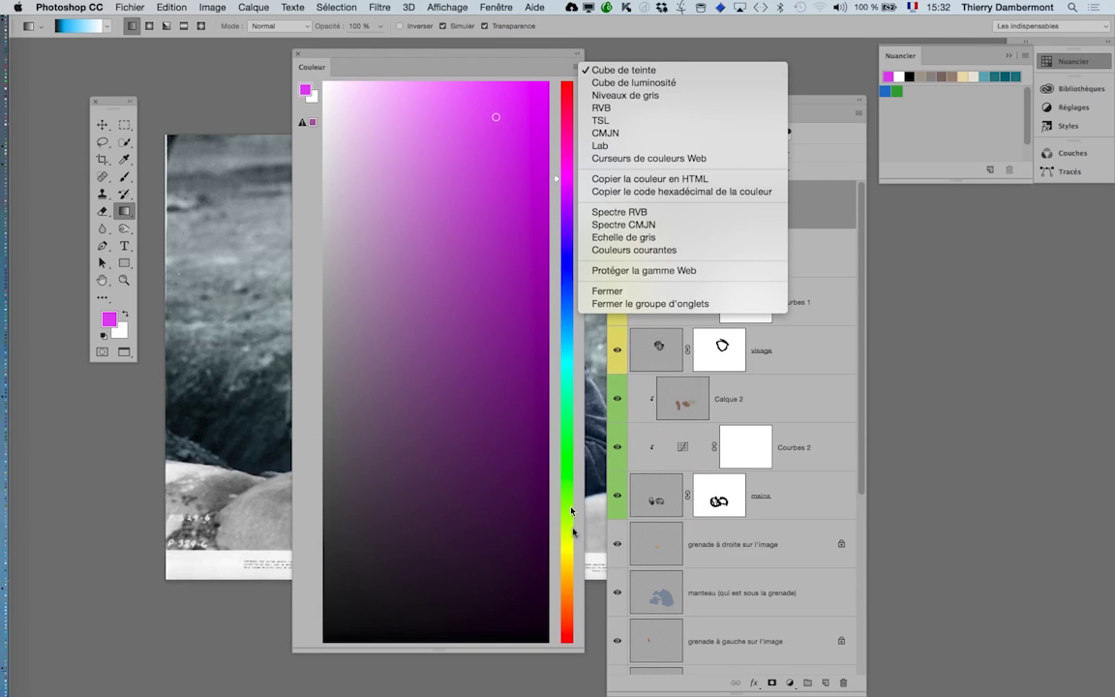
pyautogui.click(627, 98)
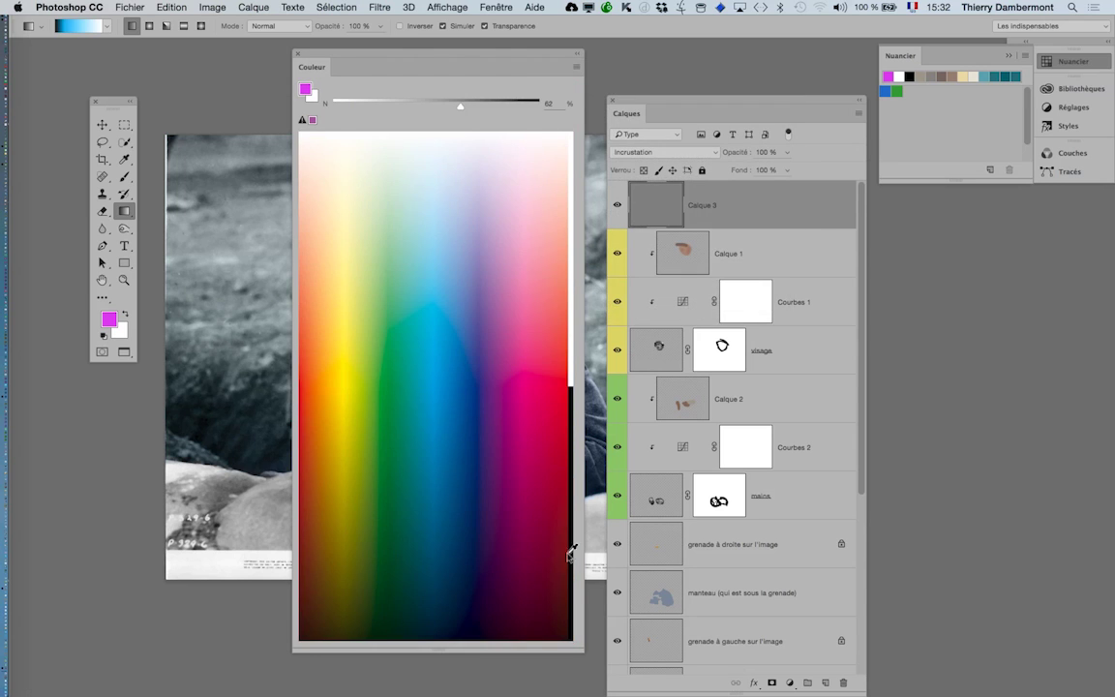
pyautogui.moveTo(580, 649)
pyautogui.mouseDown()
pyautogui.moveTo(564, 206)
pyautogui.moveTo(504, 88)
pyautogui.mouseUp()
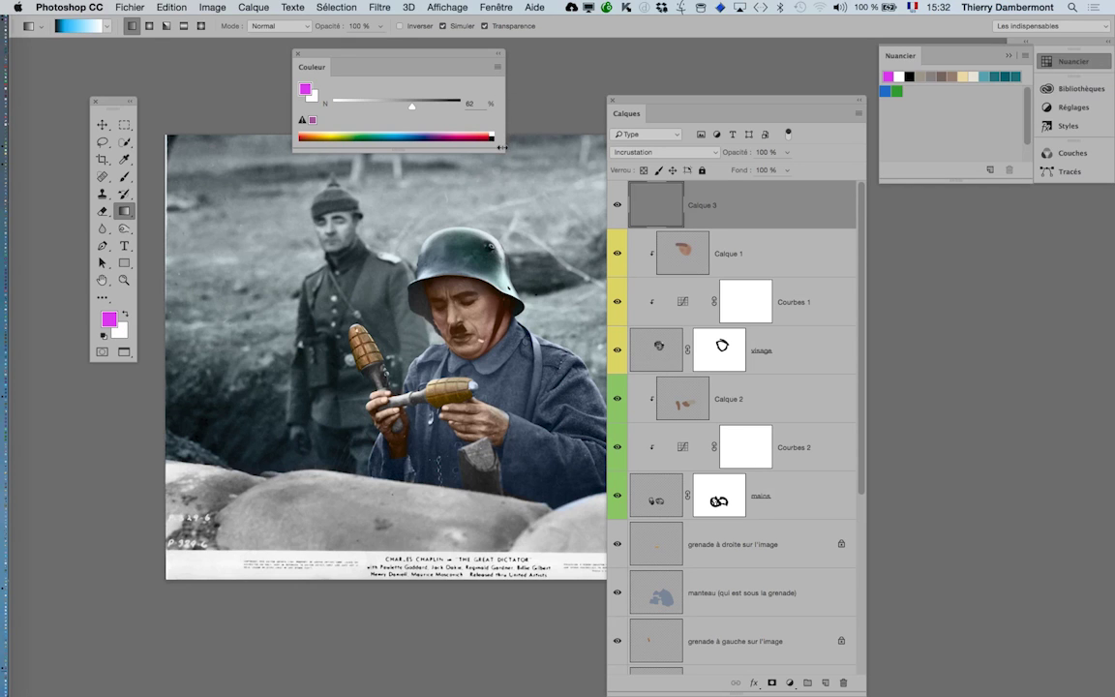
pyautogui.moveTo(500, 149); pyautogui.dragTo(504, 128)
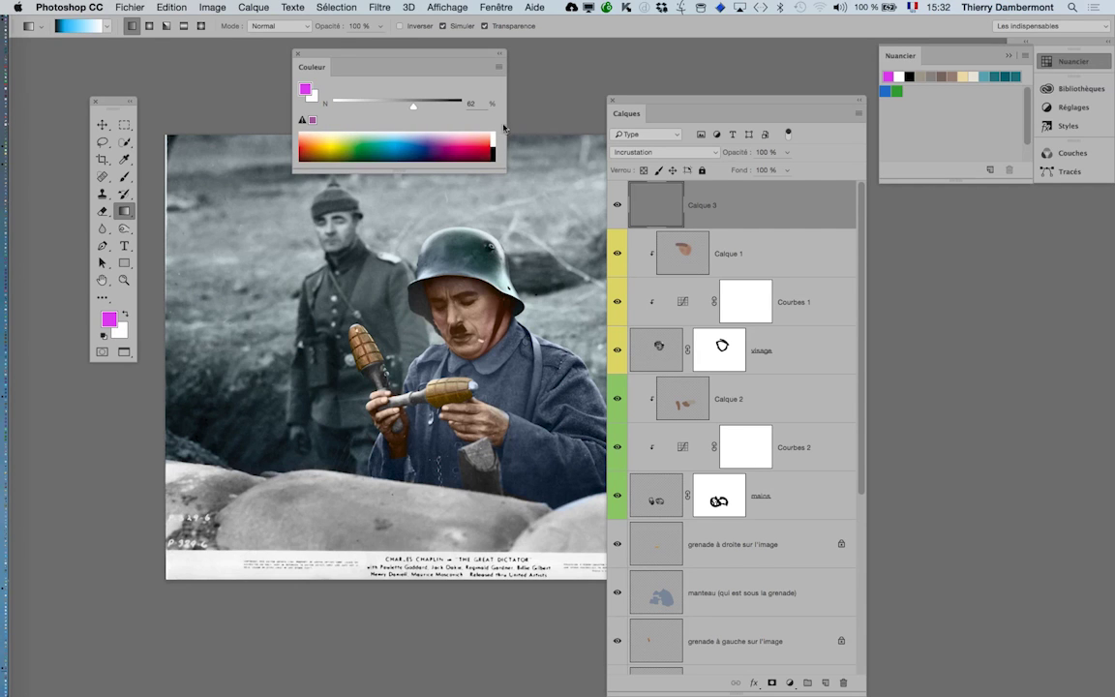
# - Set the Couleur panel to an Echelle de gris ramp and dock it lower left
pyautogui.click(502, 70)
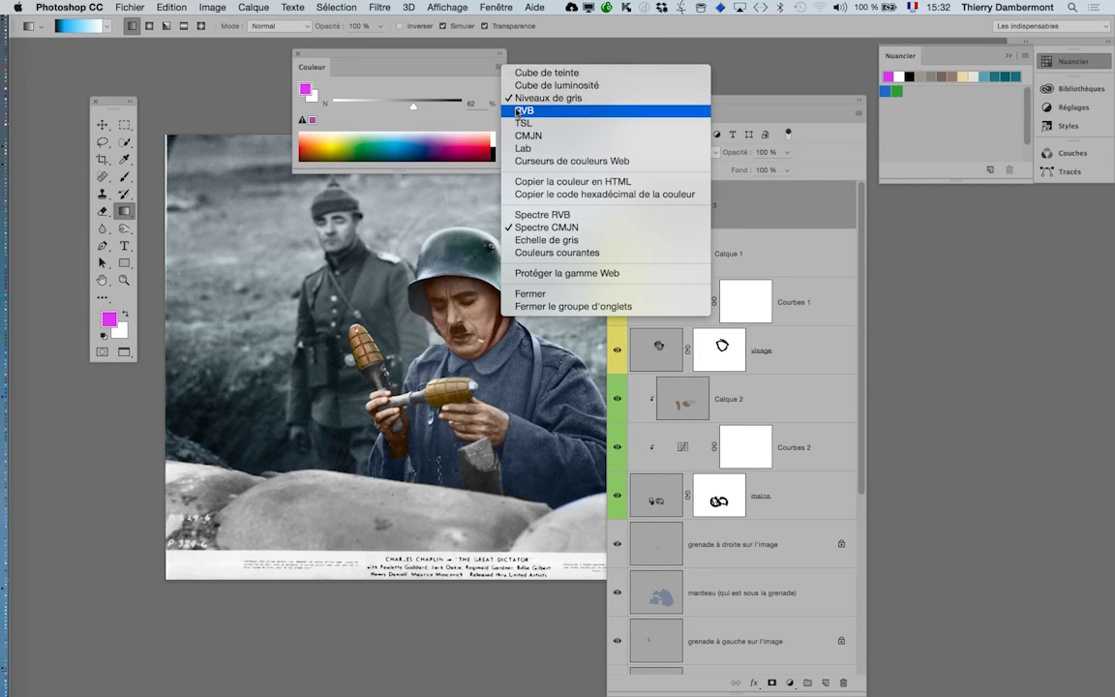
pyautogui.click(510, 108)
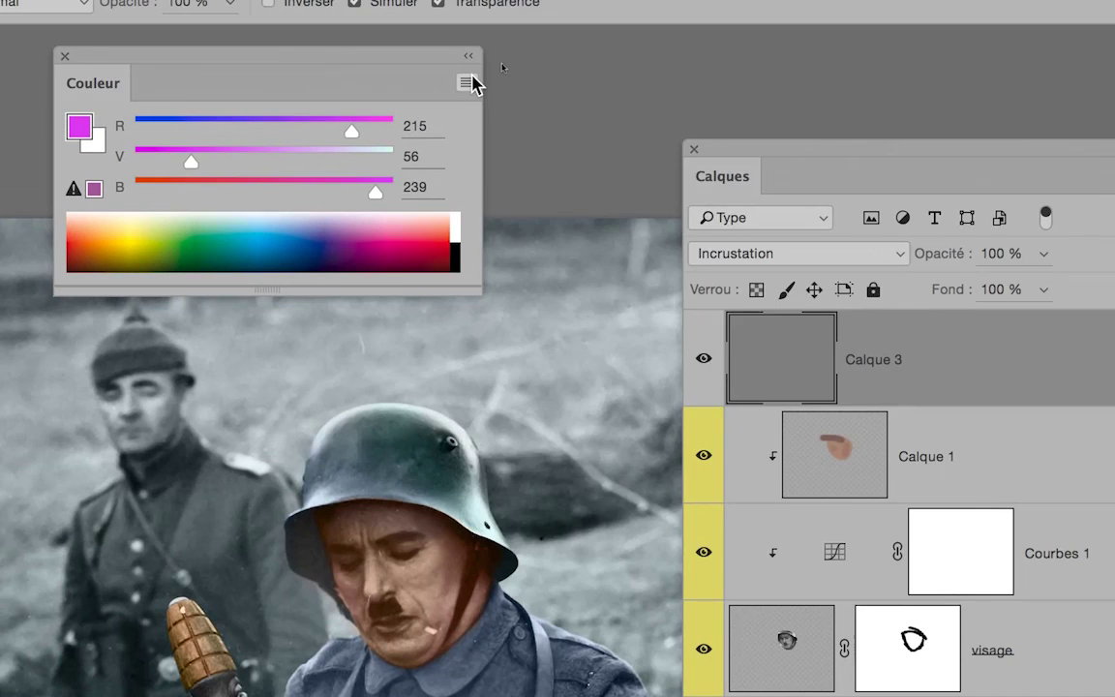
pyautogui.click(590, 27)
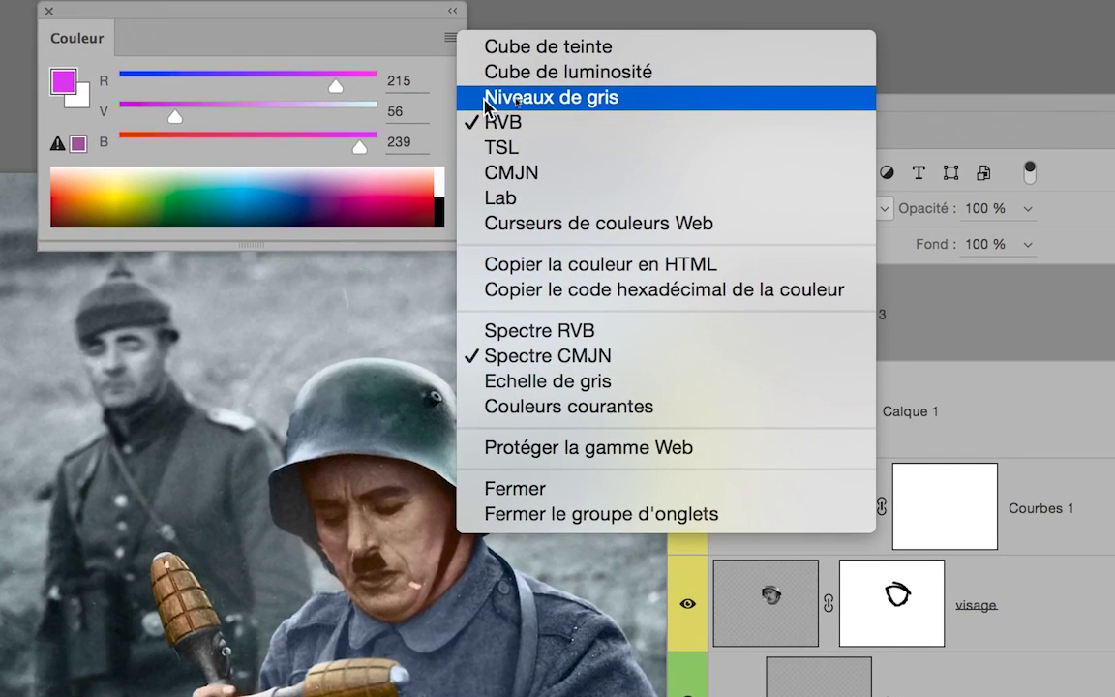
pyautogui.click(487, 97)
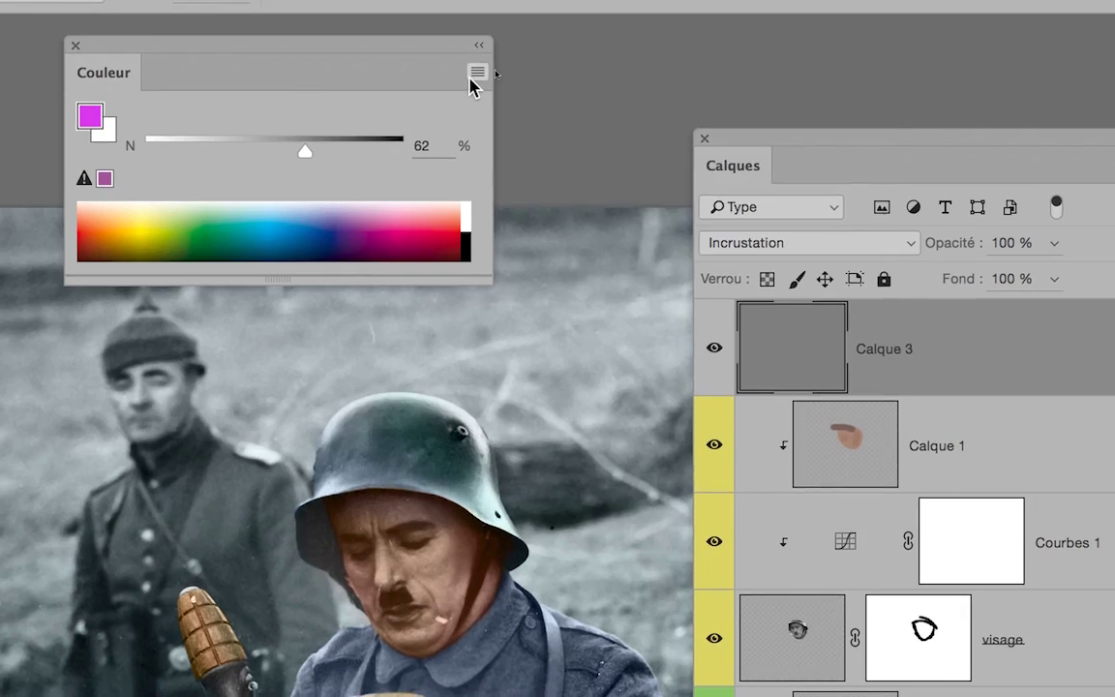
pyautogui.click(475, 78)
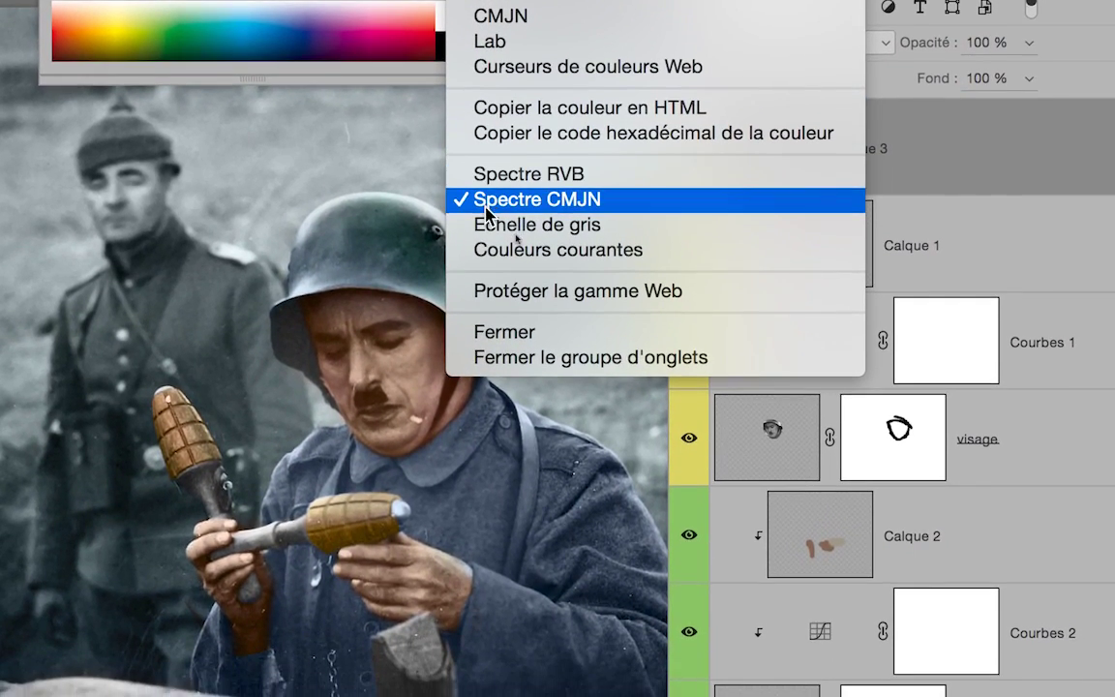
pyautogui.click(489, 219)
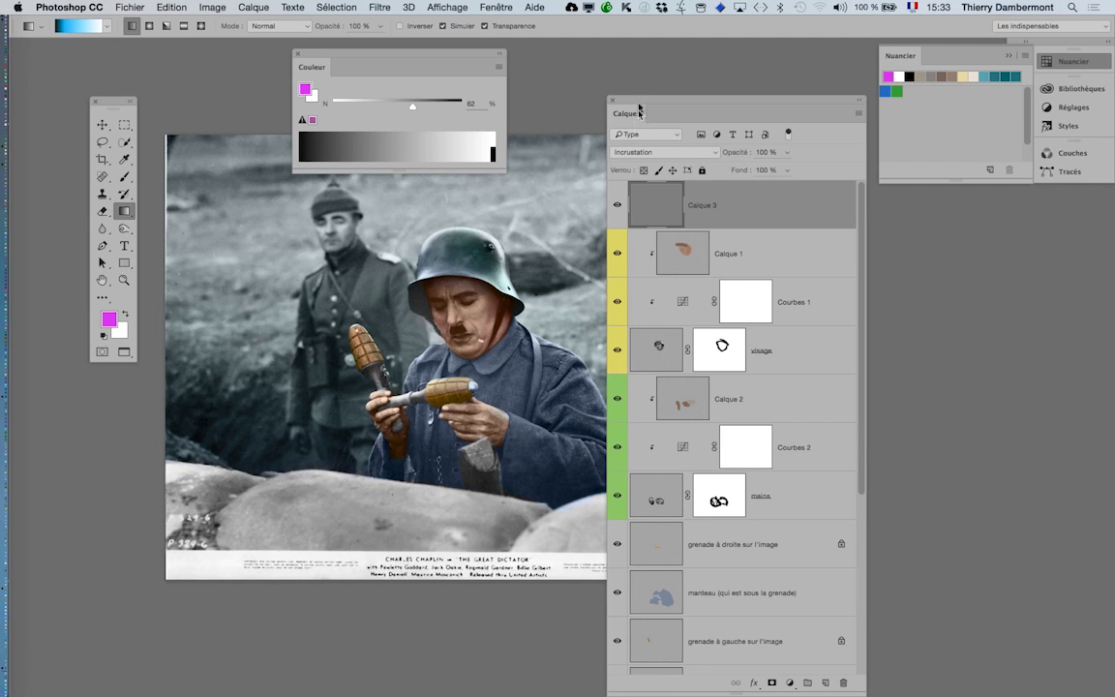
pyautogui.moveTo(639, 103); pyautogui.dragTo(823, 77)
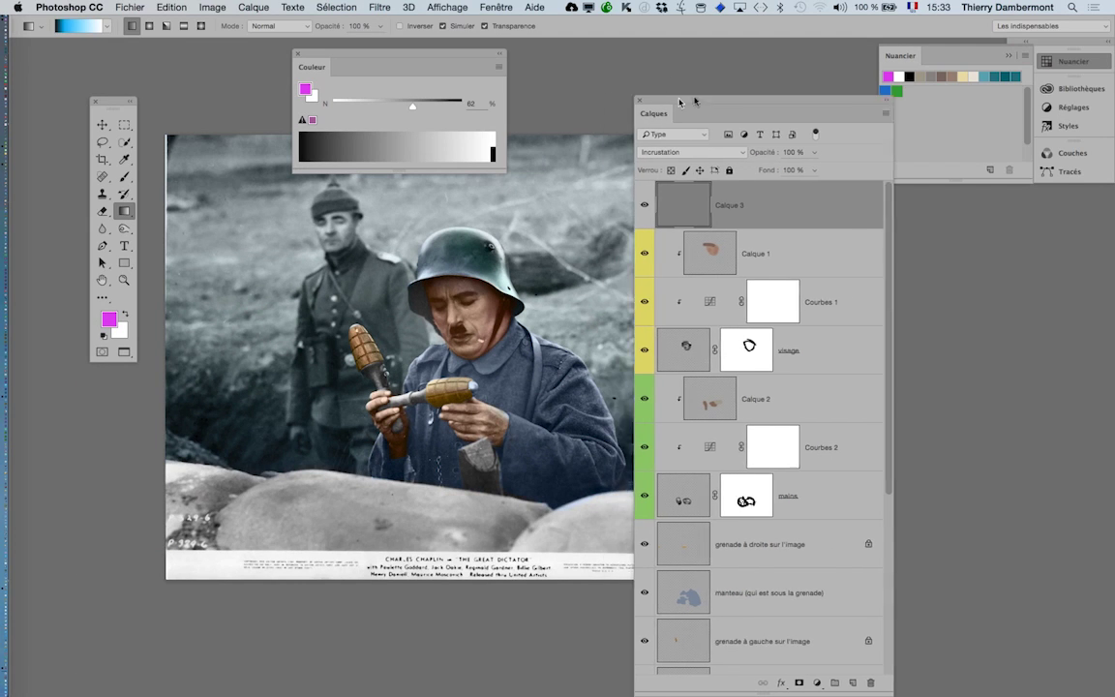
pyautogui.moveTo(426, 55); pyautogui.dragTo(196, 539)
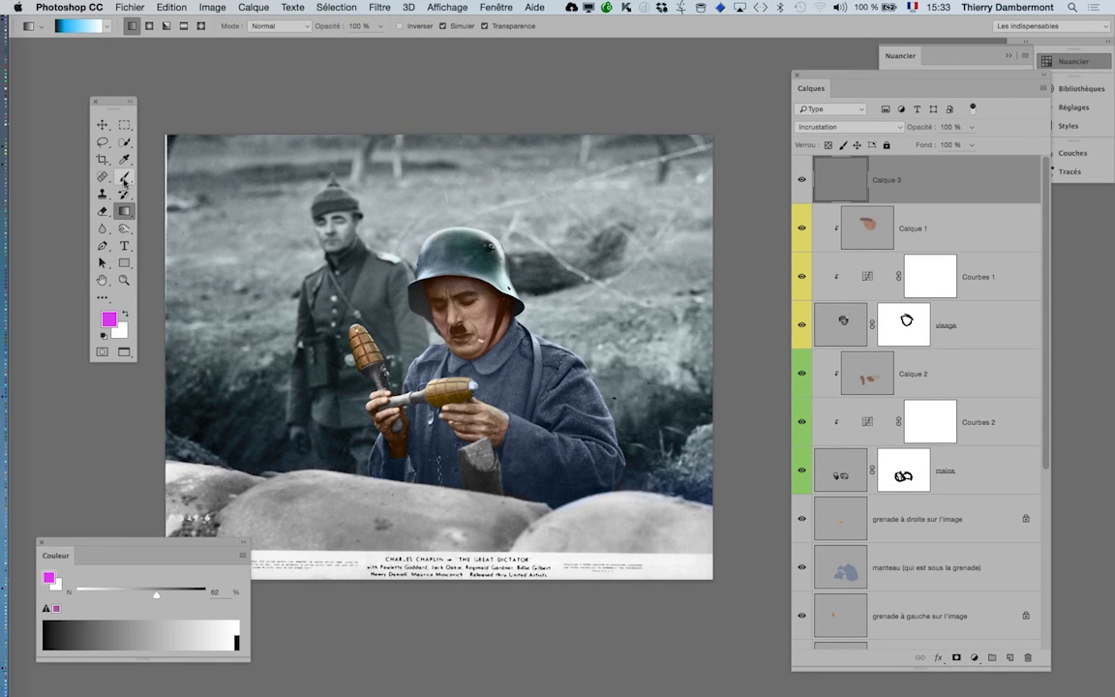
# - Brush dark grey on Calque 3 around the soldiers and above the helmet
pyautogui.click(124, 176)
pyautogui.moveTo(385, 259); pyautogui.dragTo(474, 269)
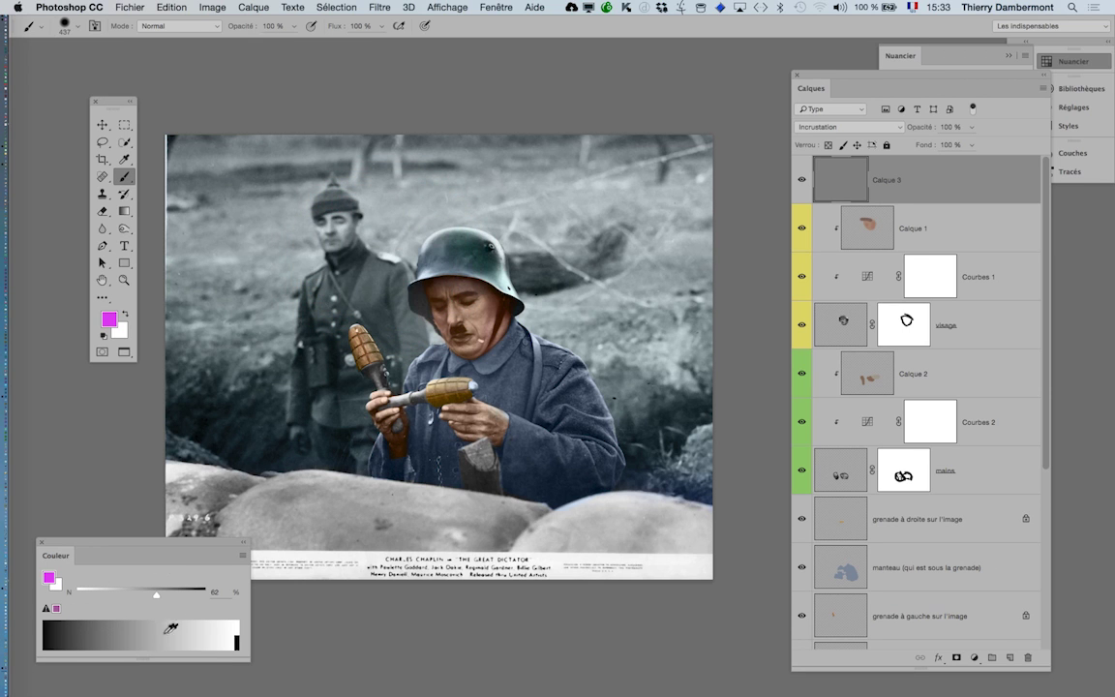
pyautogui.click(120, 638)
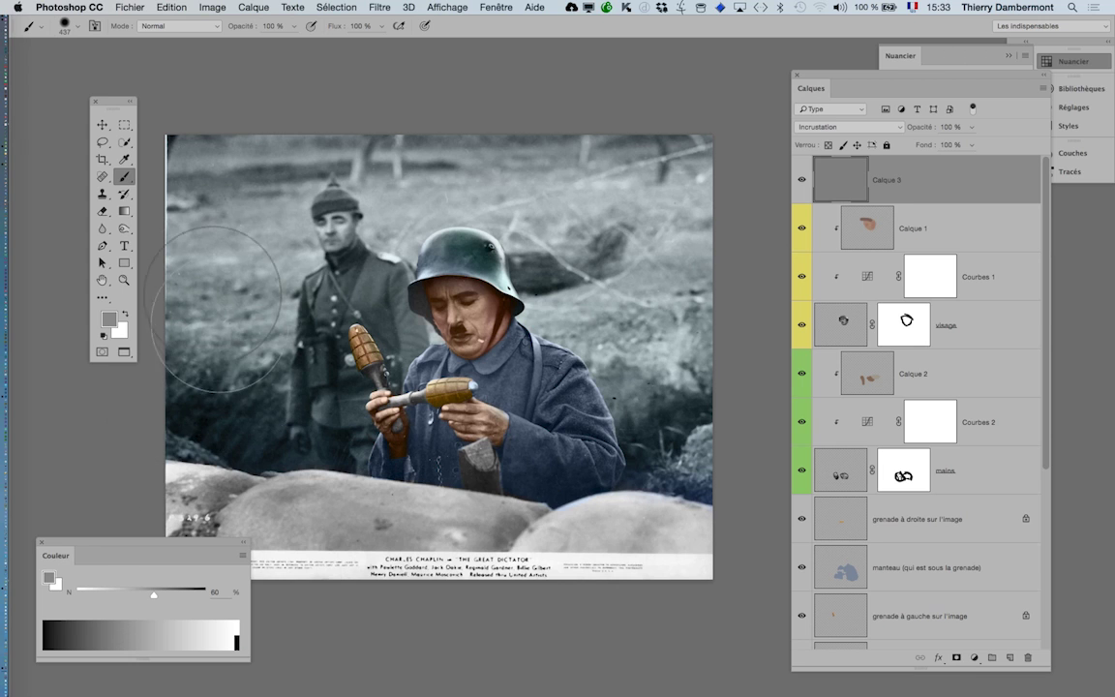
pyautogui.click(123, 627)
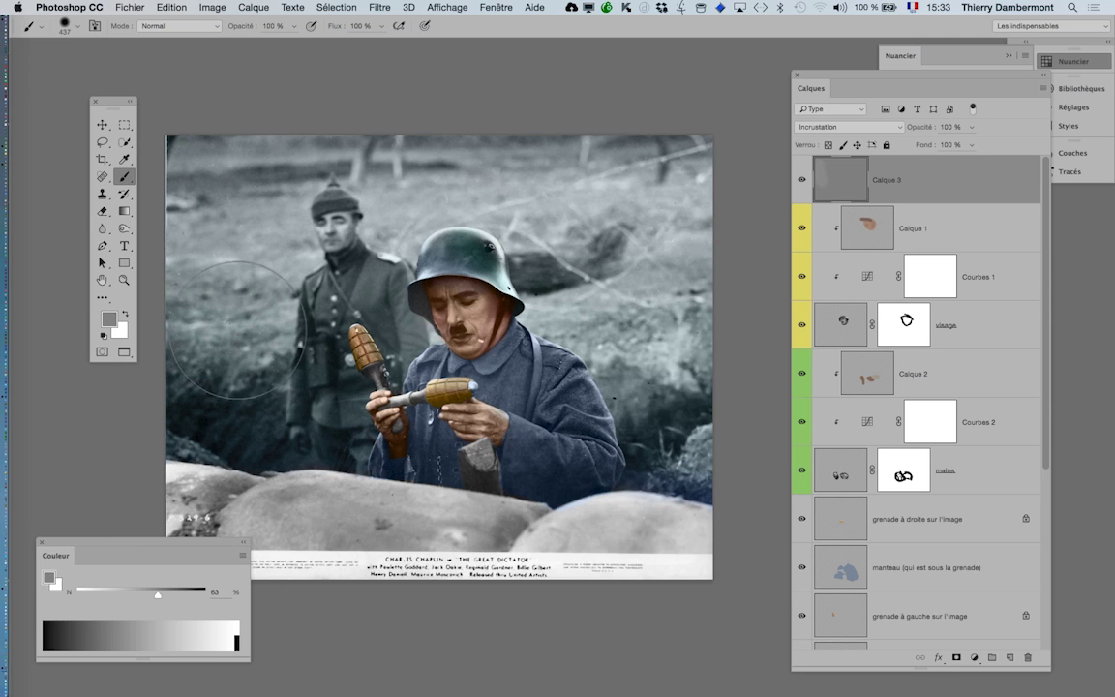
pyautogui.click(109, 643)
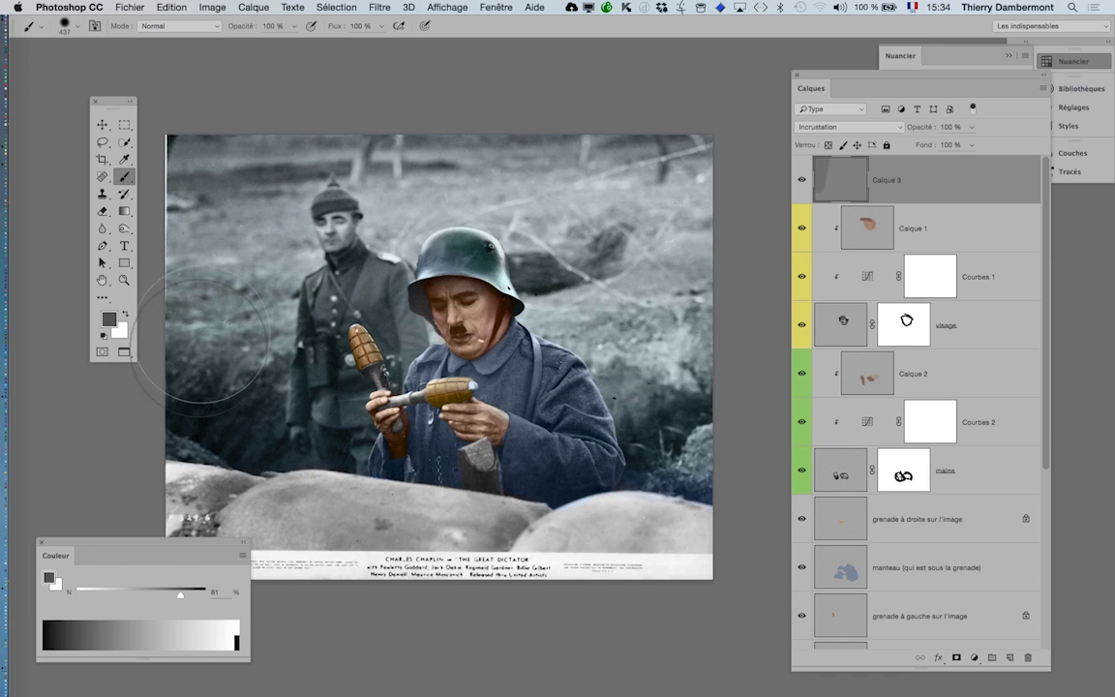
pyautogui.moveTo(236, 136)
pyautogui.mouseDown()
pyautogui.moveTo(349, 112)
pyautogui.moveTo(301, 287)
pyautogui.moveTo(374, 136)
pyautogui.moveTo(523, 150)
pyautogui.moveTo(672, 187)
pyautogui.moveTo(702, 365)
pyautogui.moveTo(639, 291)
pyautogui.mouseUp()
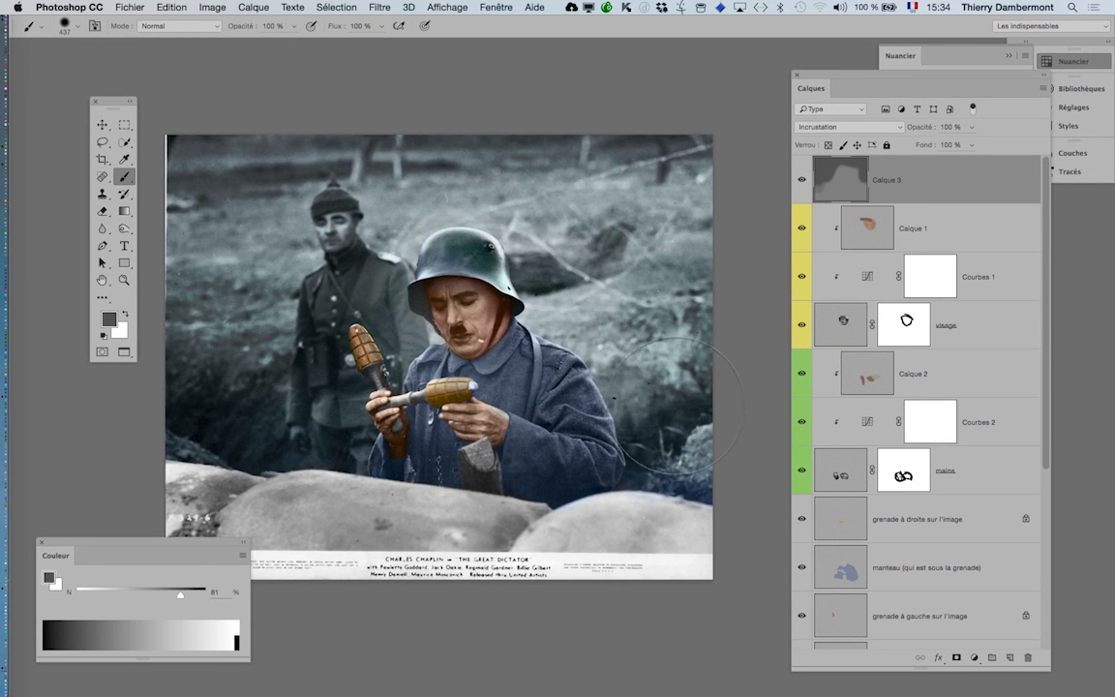
pyautogui.moveTo(677, 407); pyautogui.dragTo(522, 232)
pyautogui.moveTo(406, 174)
pyautogui.mouseDown()
pyautogui.moveTo(485, 162)
pyautogui.moveTo(373, 174)
pyautogui.moveTo(191, 155)
pyautogui.mouseUp()
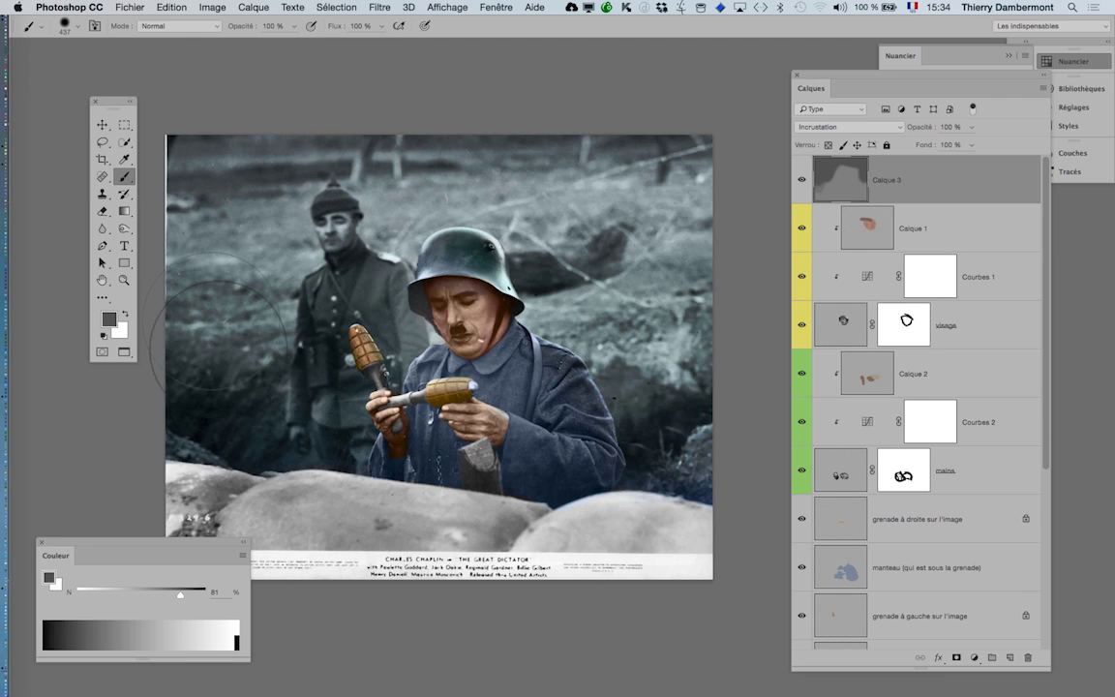
pyautogui.scroll(-1, 413, 426)
pyautogui.scroll(-1, 412, 426)
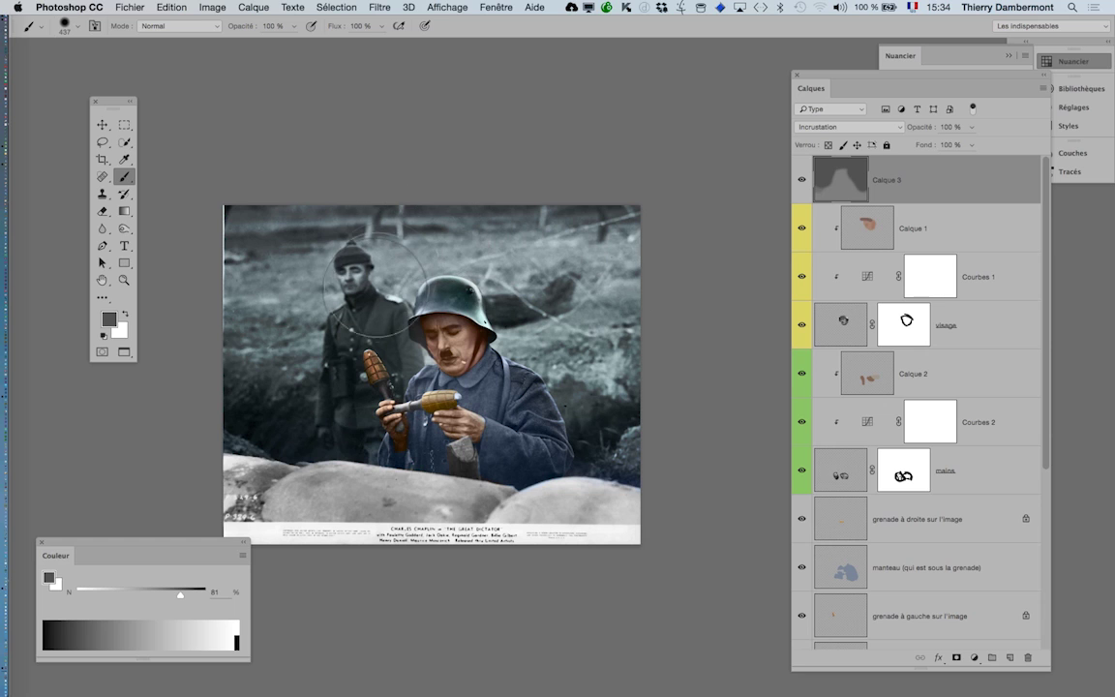
# - Toggle Calque 3's visibility twice to compare the shading
pyautogui.click(802, 182)
pyautogui.click(803, 182)
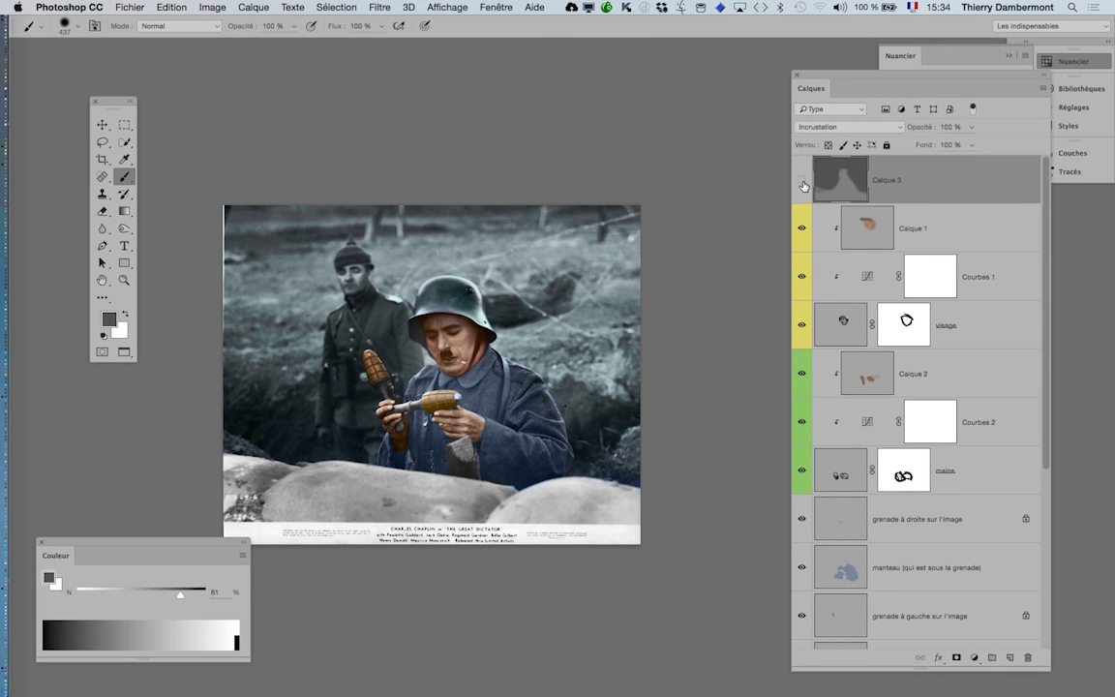
pyautogui.click(803, 182)
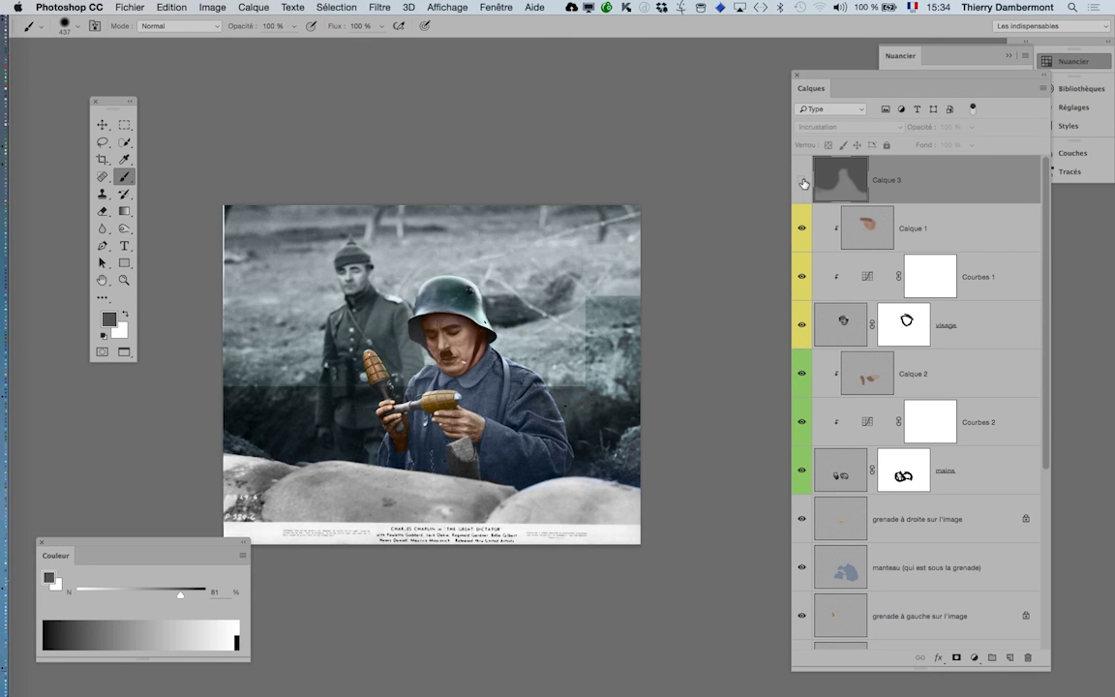
pyautogui.click(802, 182)
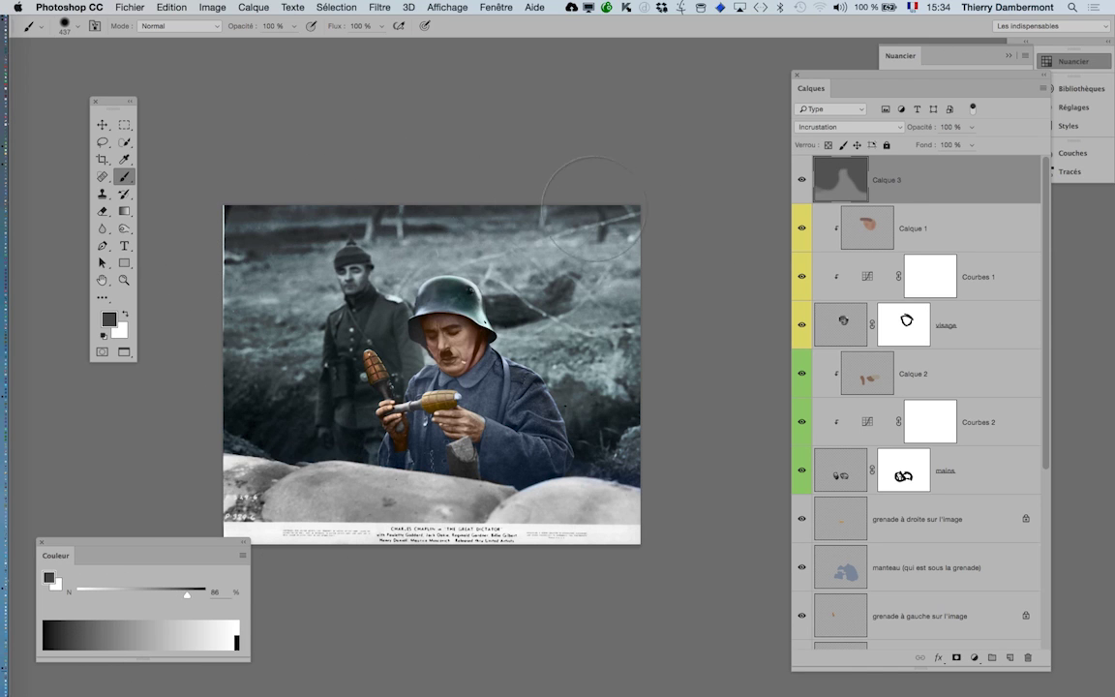
# - Add dark shading on the left, then undo a 310 px stroke on the face
pyautogui.moveTo(403, 229); pyautogui.dragTo(295, 271)
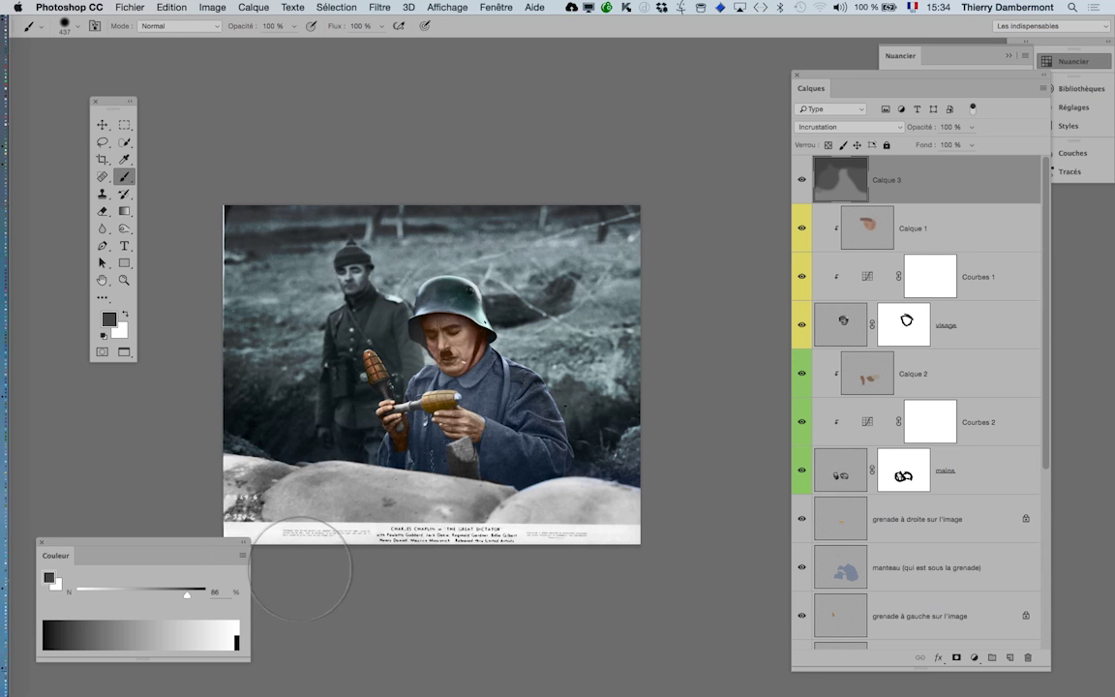
pyautogui.scroll(1, 428, 350)
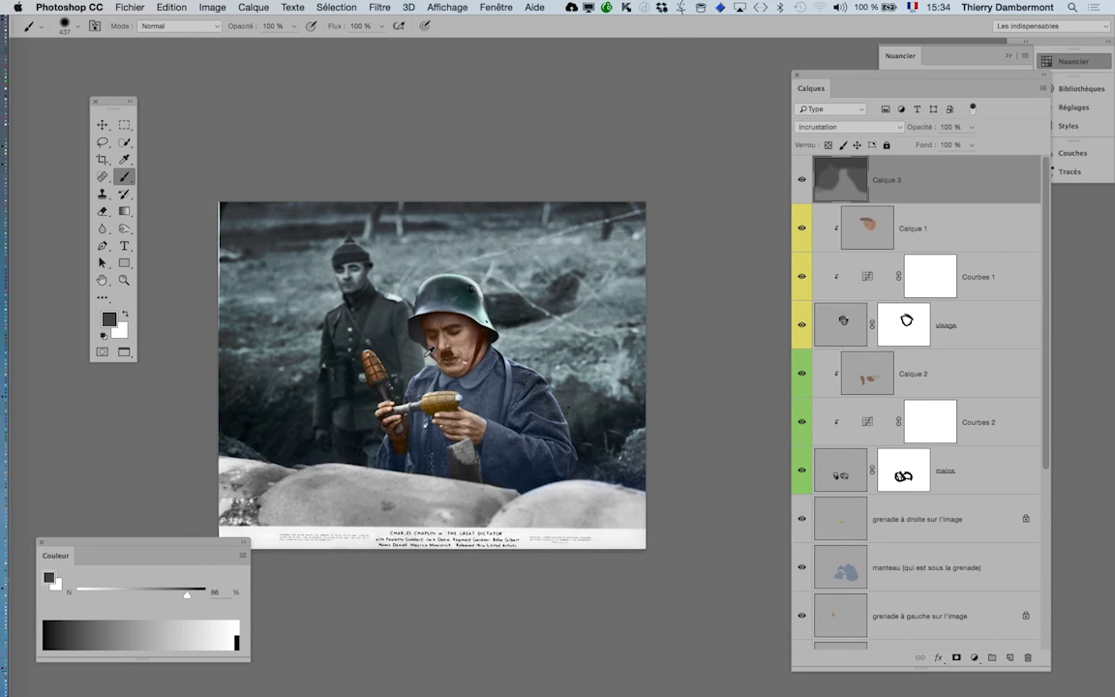
pyautogui.scroll(1, 428, 350)
pyautogui.scroll(2, 427, 350)
pyautogui.scroll(2, 428, 351)
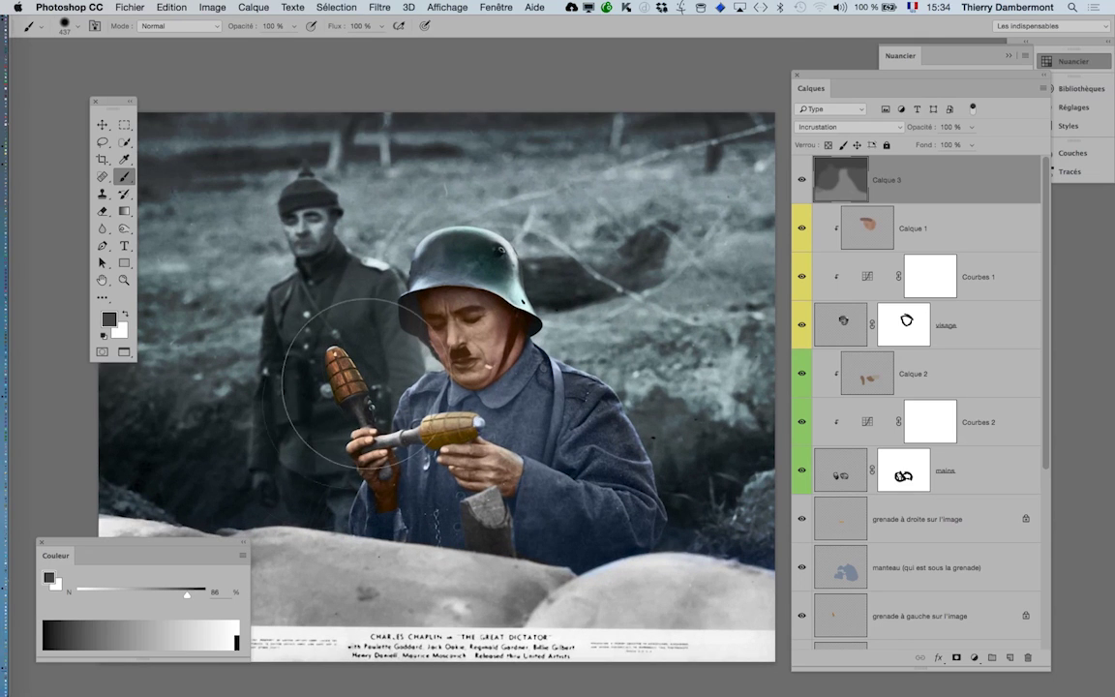
pyautogui.moveTo(443, 505); pyautogui.dragTo(462, 404)
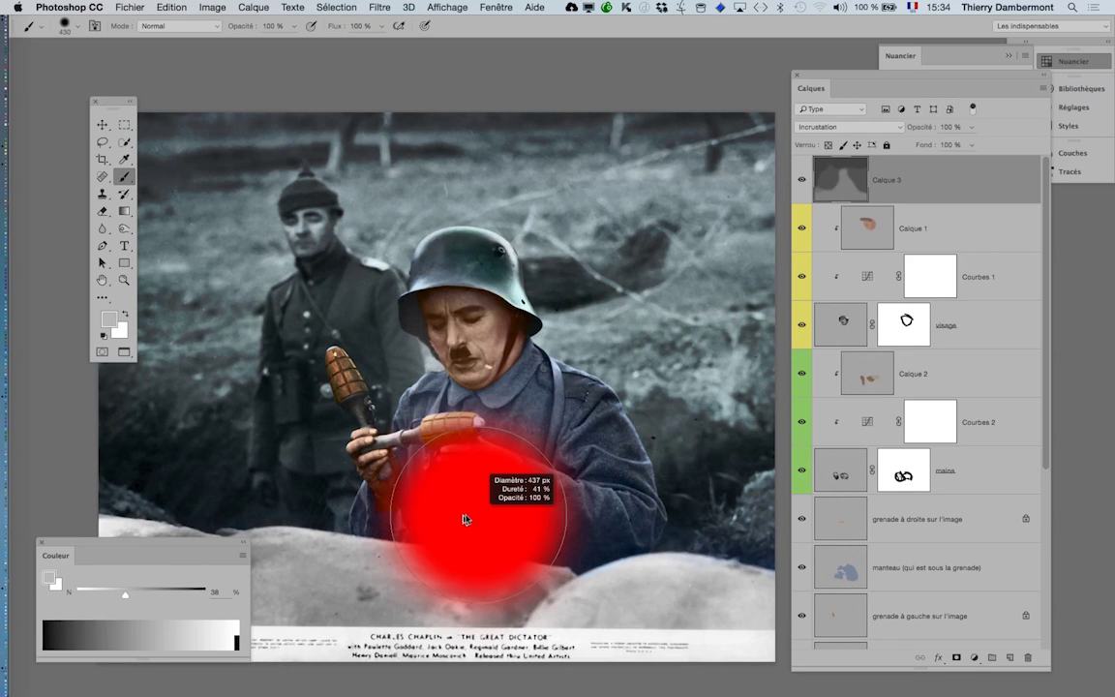
pyautogui.moveTo(426, 310); pyautogui.dragTo(431, 320)
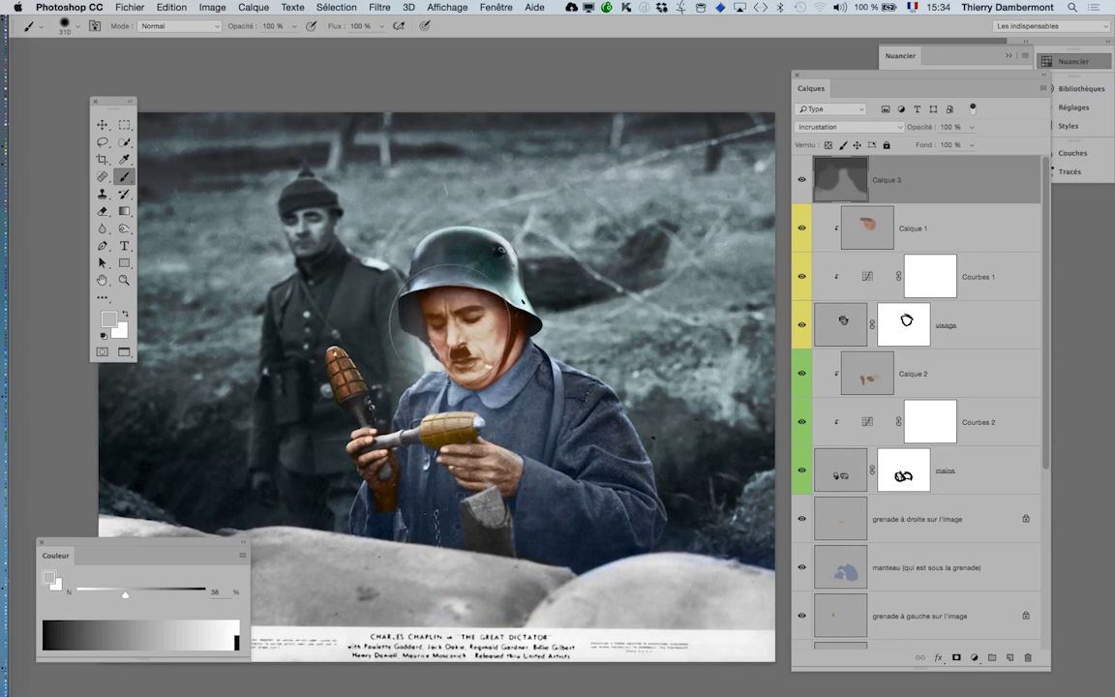
pyautogui.press('super+z')
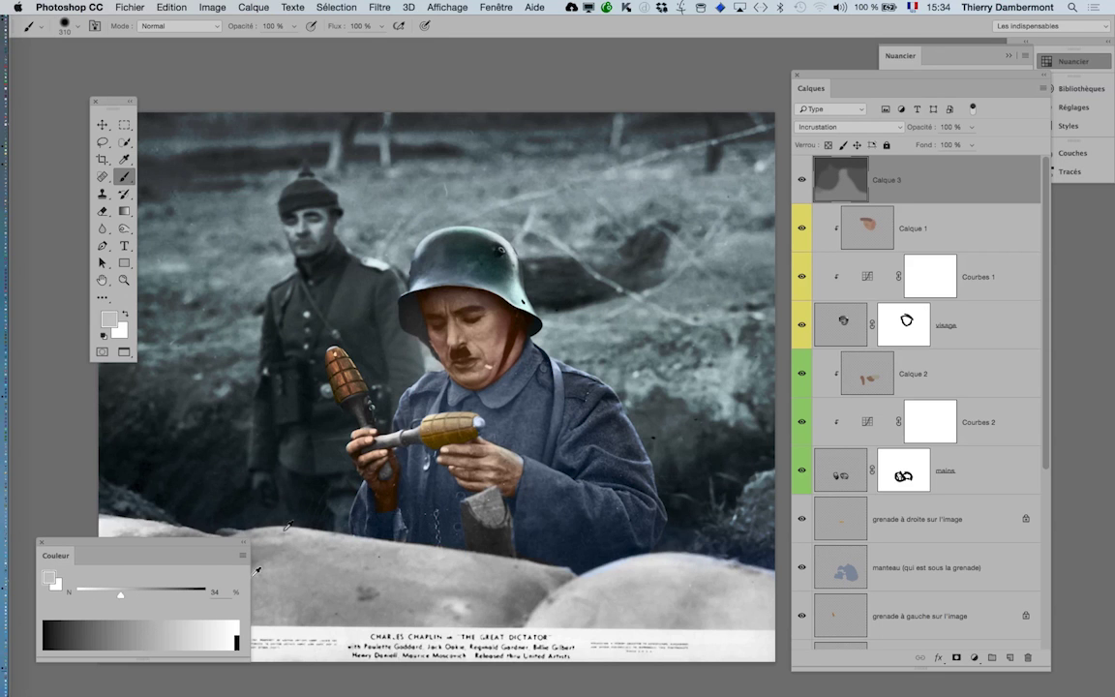
# - Pick a medium grey, lighten the upper grenade, and undo the stray helmet glow
pyautogui.click(142, 589)
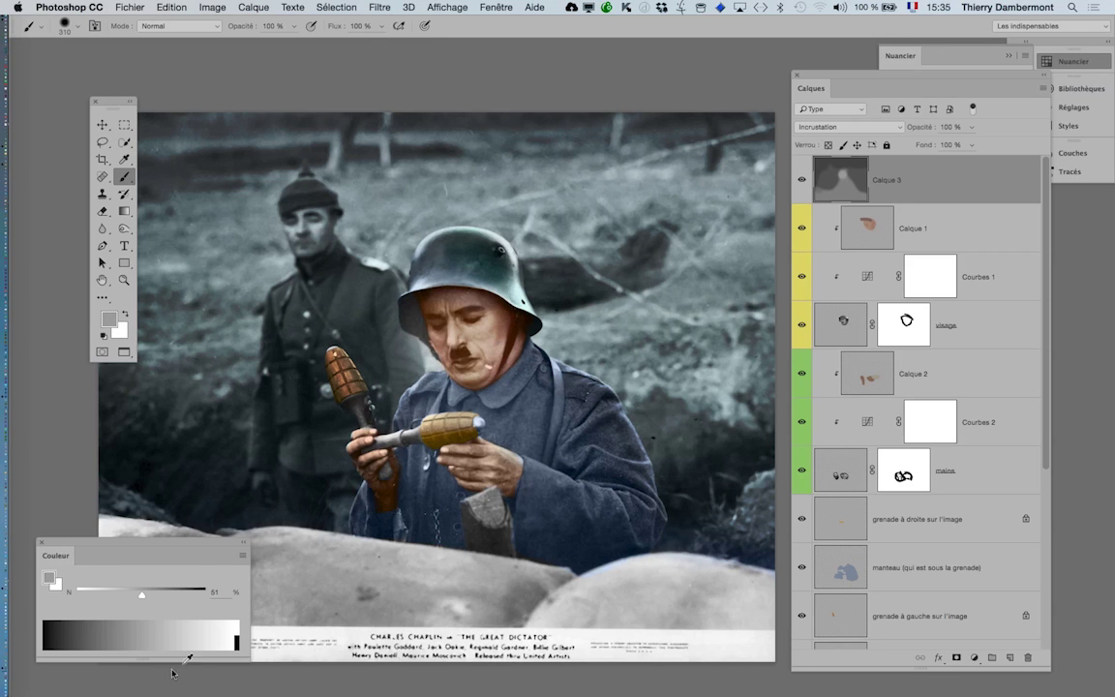
pyautogui.click(115, 640)
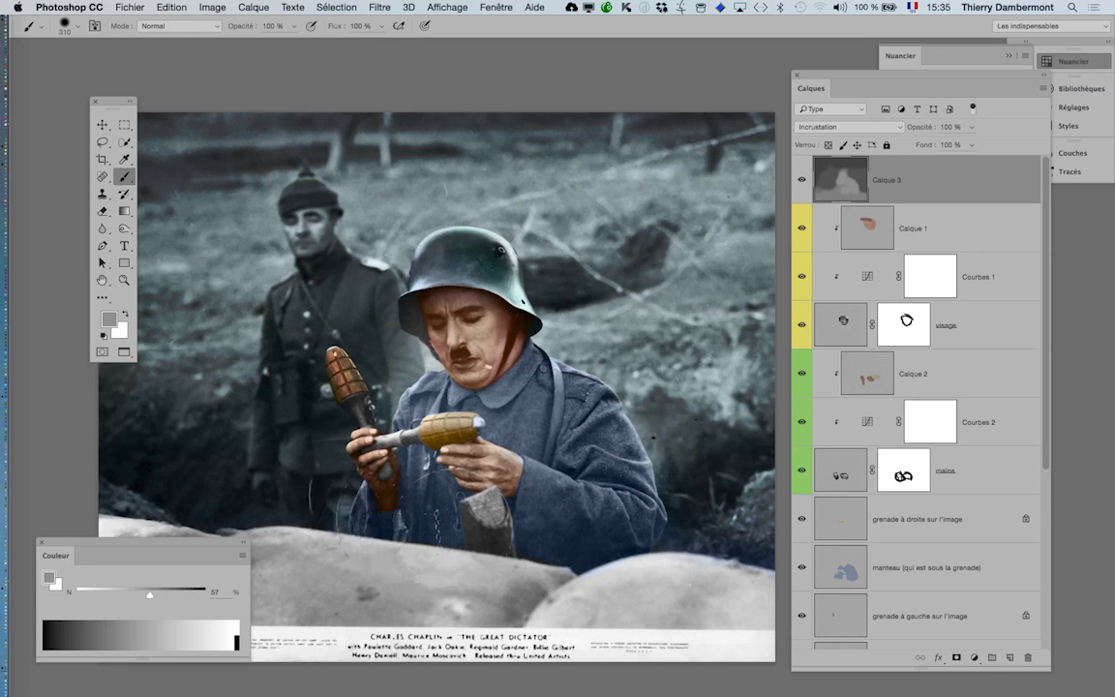
pyautogui.click(319, 364)
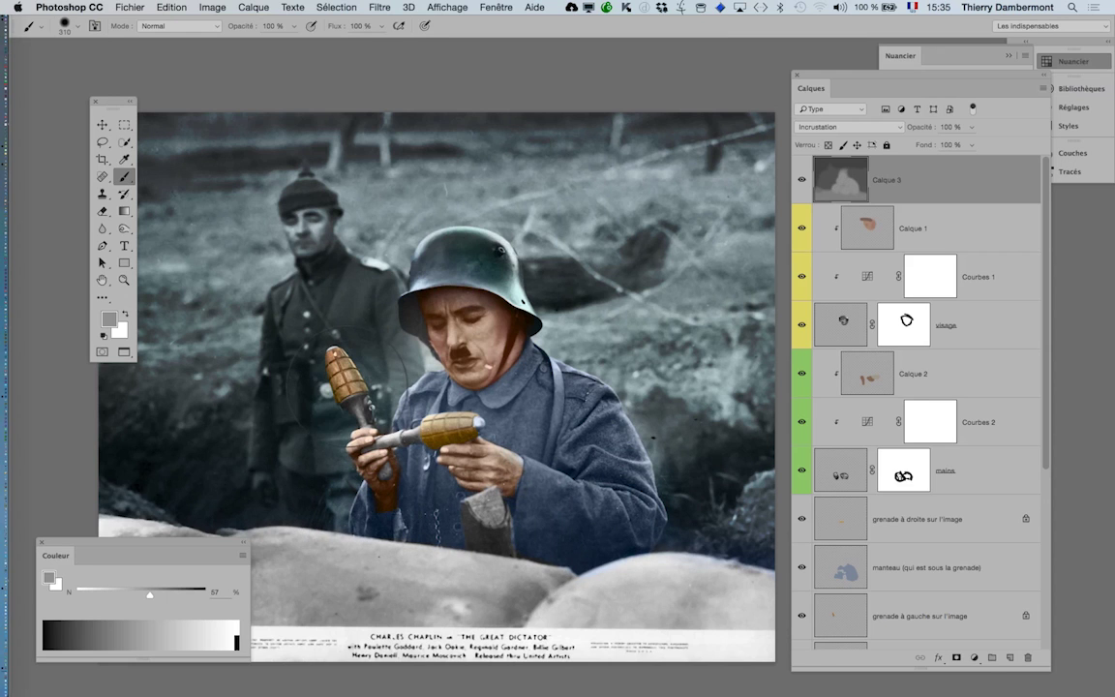
pyautogui.moveTo(416, 218); pyautogui.dragTo(510, 283)
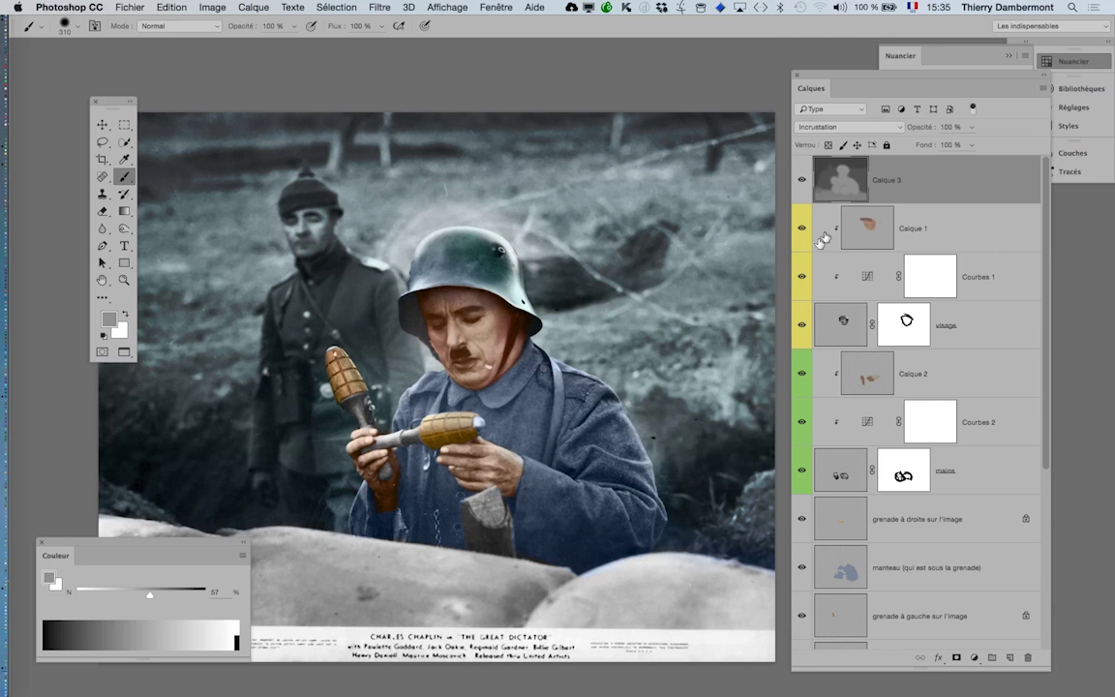
pyautogui.hotkey('ctrl', 'z')
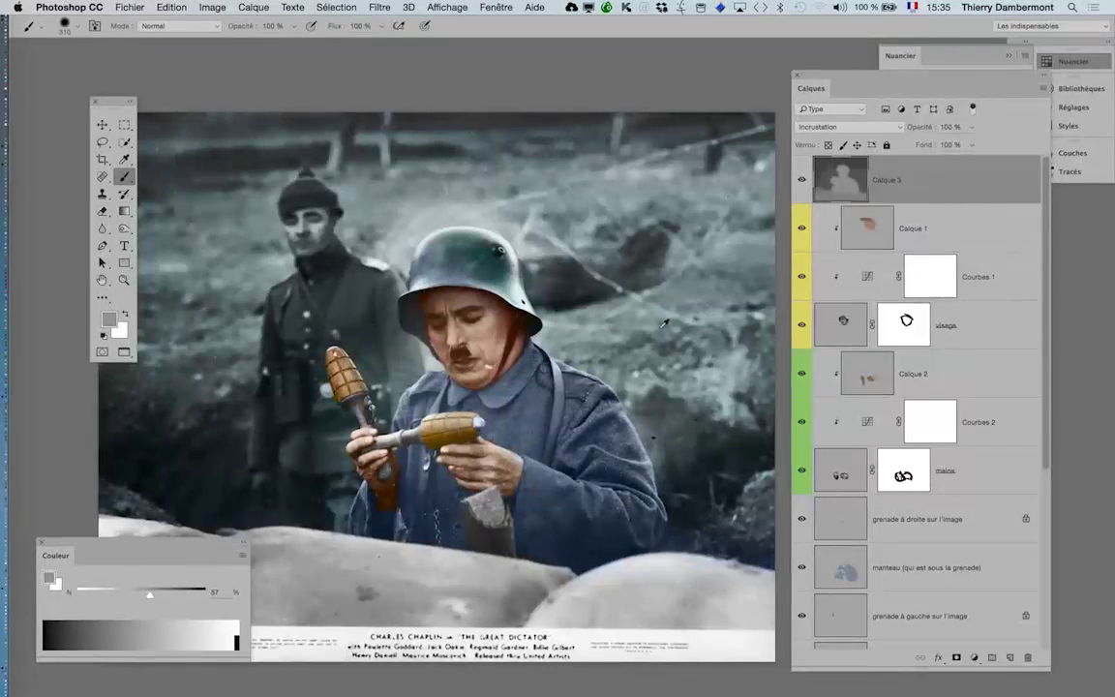
# - Choose a new grey and darken the sandbags across the lower image
pyautogui.scroll(-5, 598, 294)
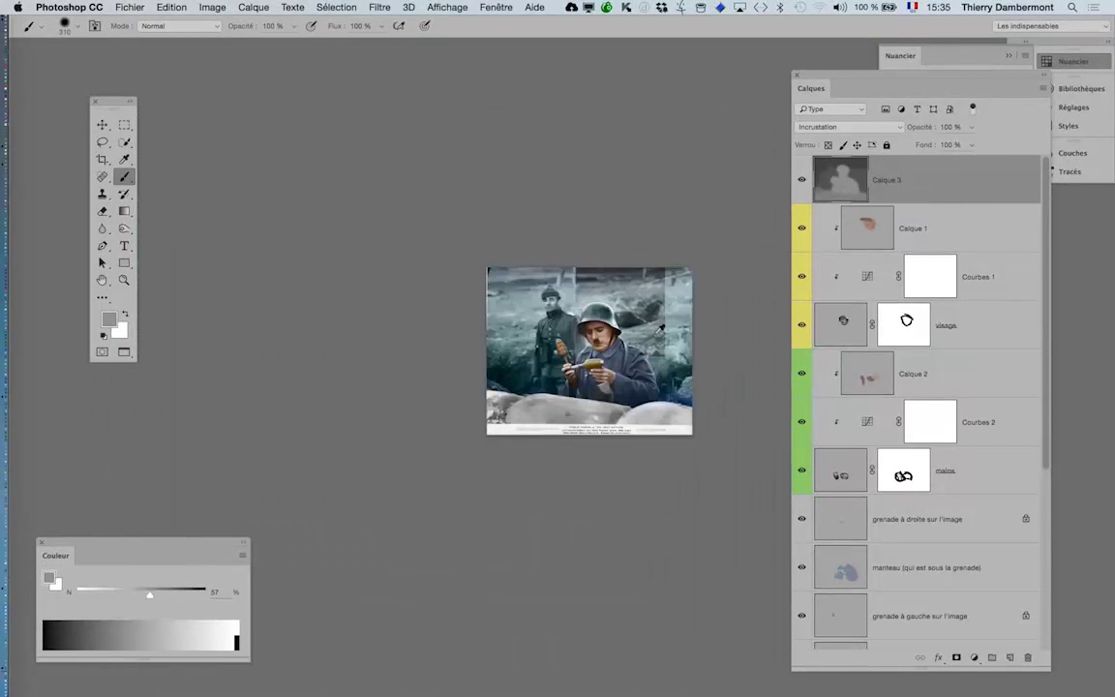
pyautogui.scroll(2, 602, 313)
pyautogui.hscroll(5, 392, 466)
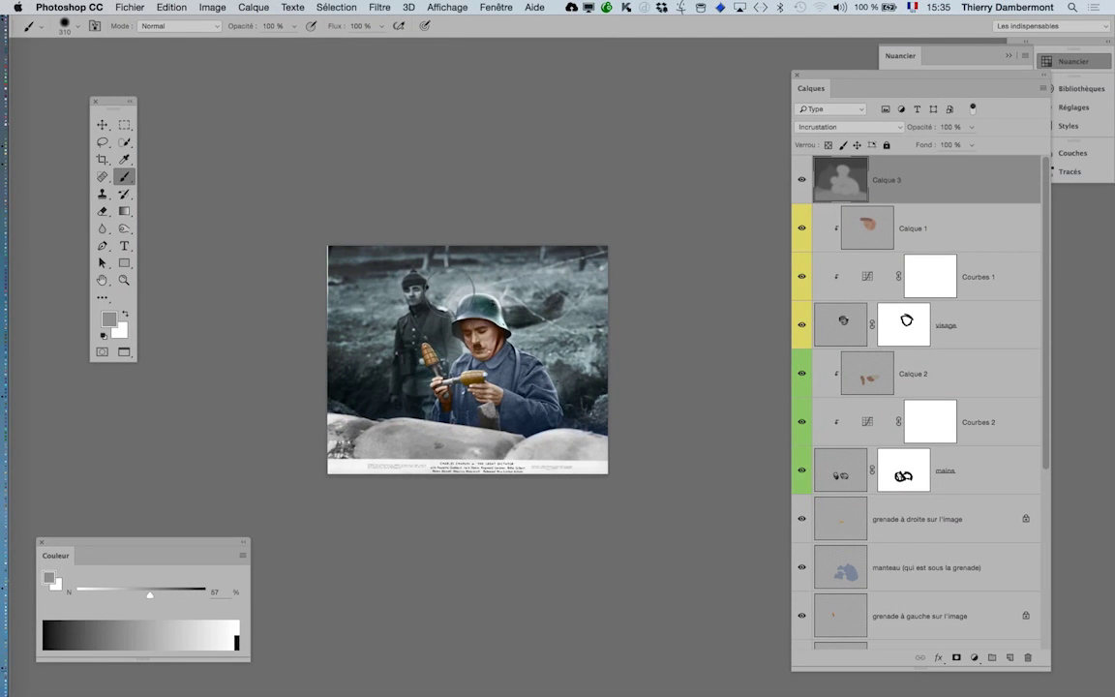
pyautogui.click(125, 639)
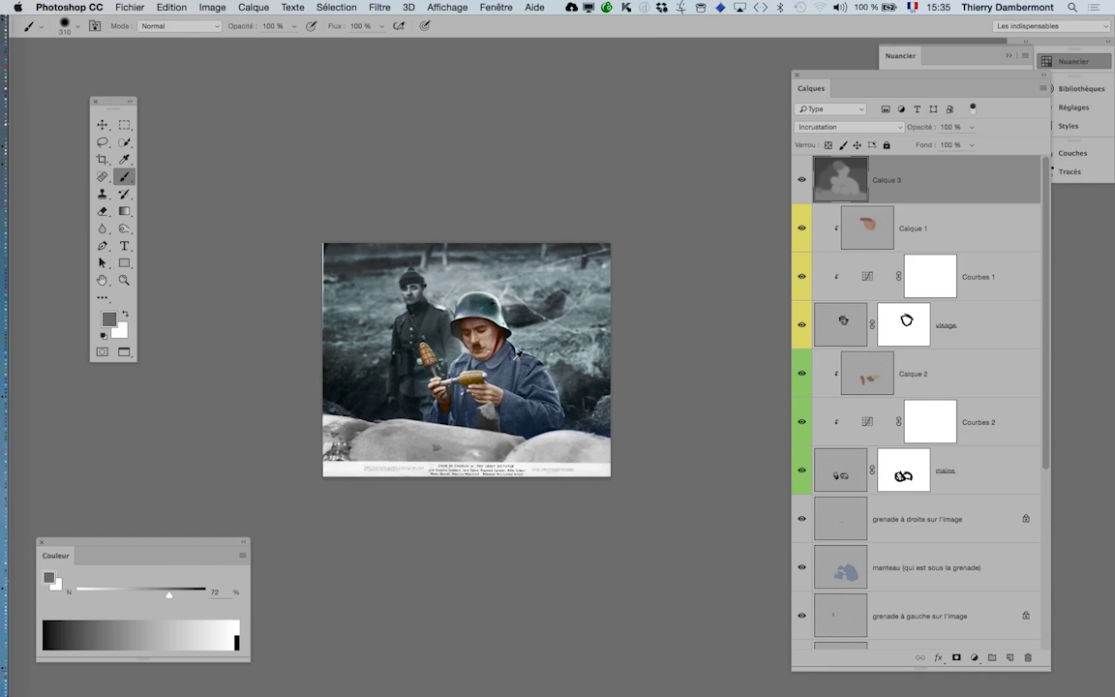
pyautogui.scroll(1, 467, 324)
pyautogui.scroll(1, 468, 324)
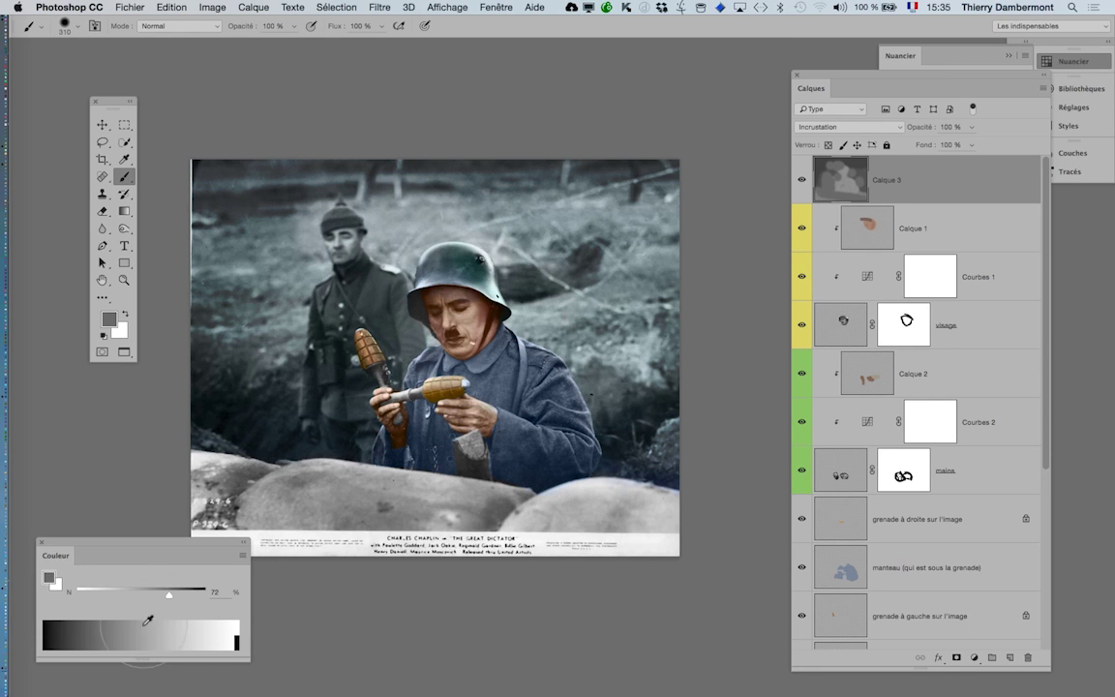
pyautogui.moveTo(151, 496); pyautogui.dragTo(300, 505)
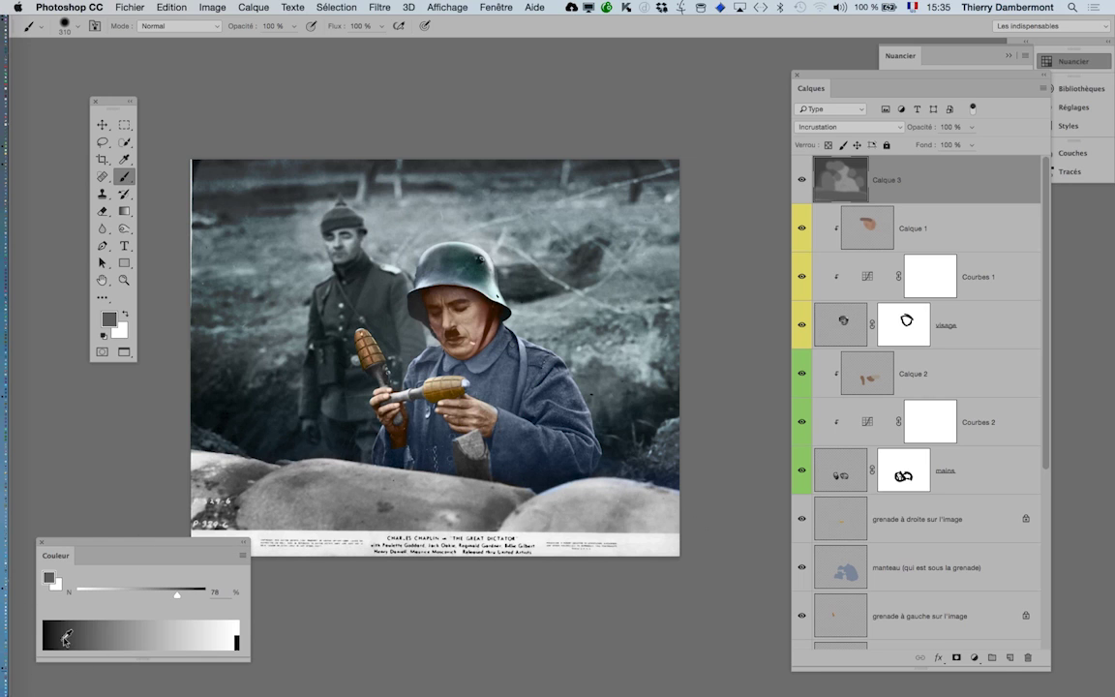
pyautogui.moveTo(198, 484); pyautogui.dragTo(666, 520)
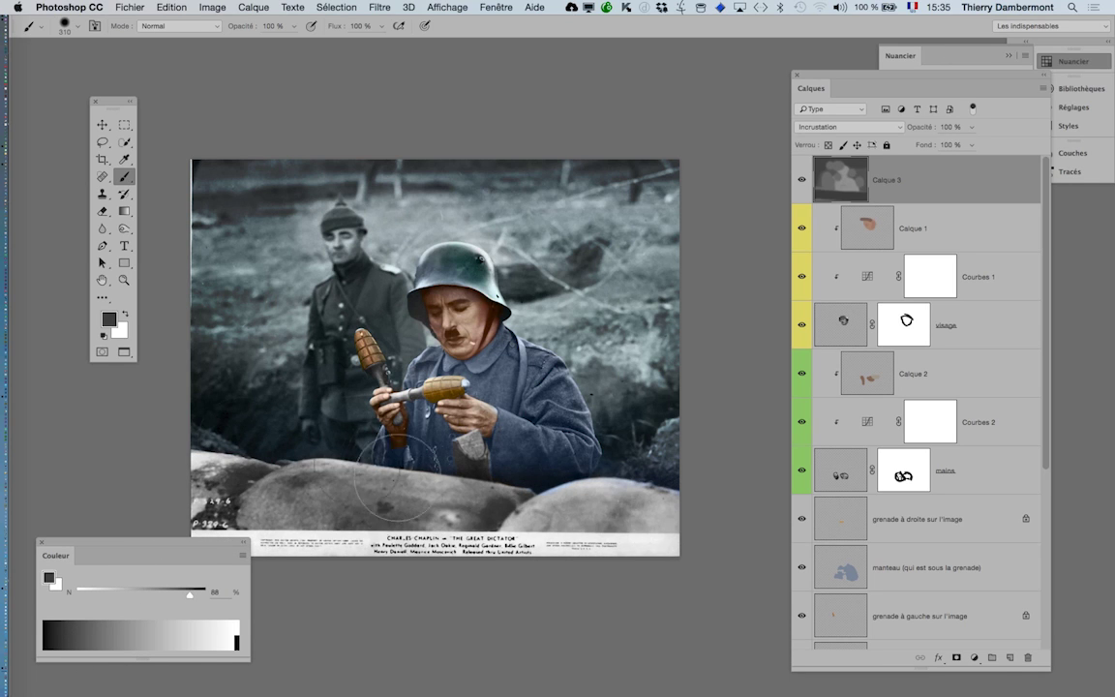
pyautogui.scroll(-2, 384, 452)
# - With an 829 px brush at 56% opacity, darken the background and coat
pyautogui.moveTo(407, 436); pyautogui.dragTo(492, 444)
pyautogui.moveTo(474, 364); pyautogui.dragTo(476, 364)
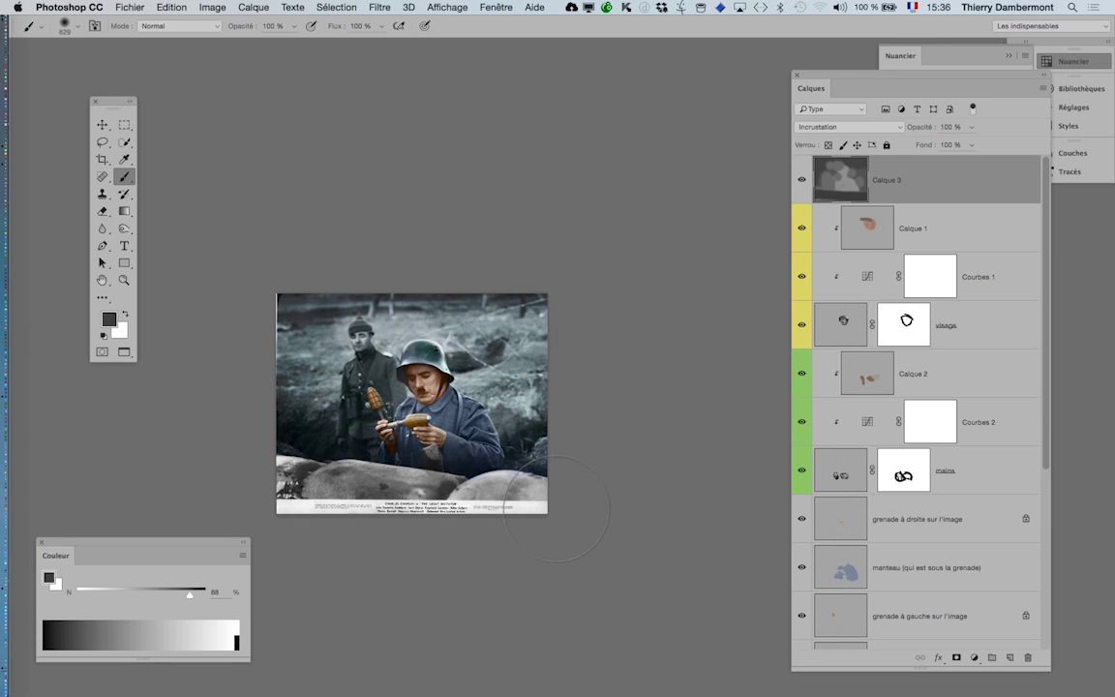
pyautogui.moveTo(562, 426)
pyautogui.mouseDown()
pyautogui.moveTo(345, 302)
pyautogui.moveTo(366, 348)
pyautogui.mouseUp()
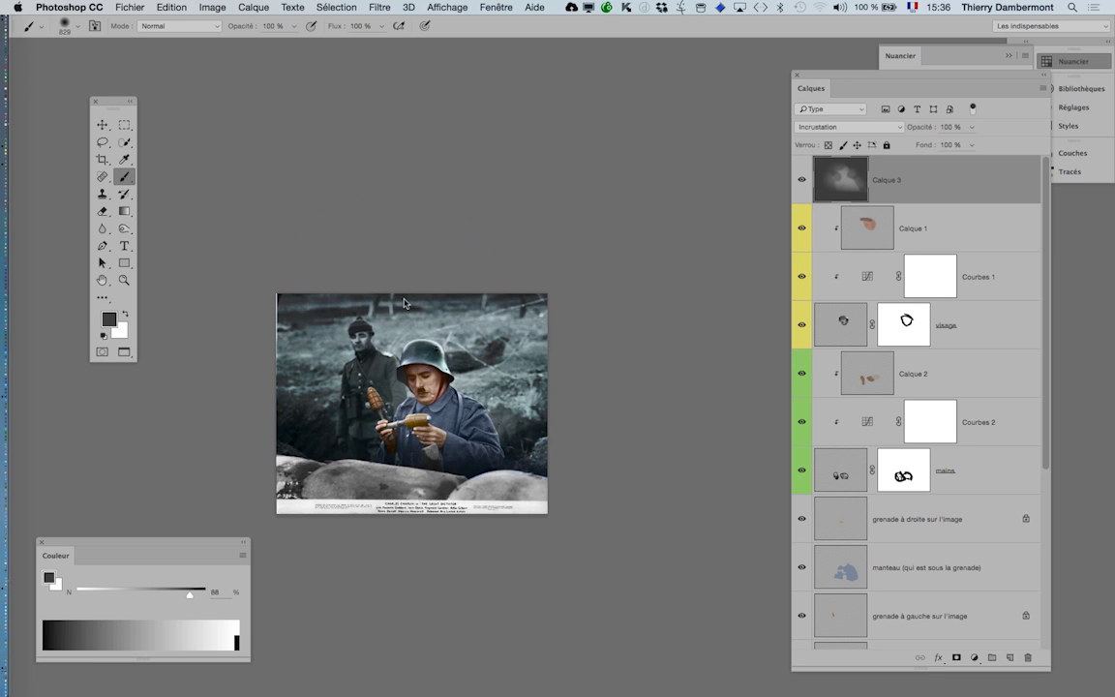
pyautogui.click(295, 28)
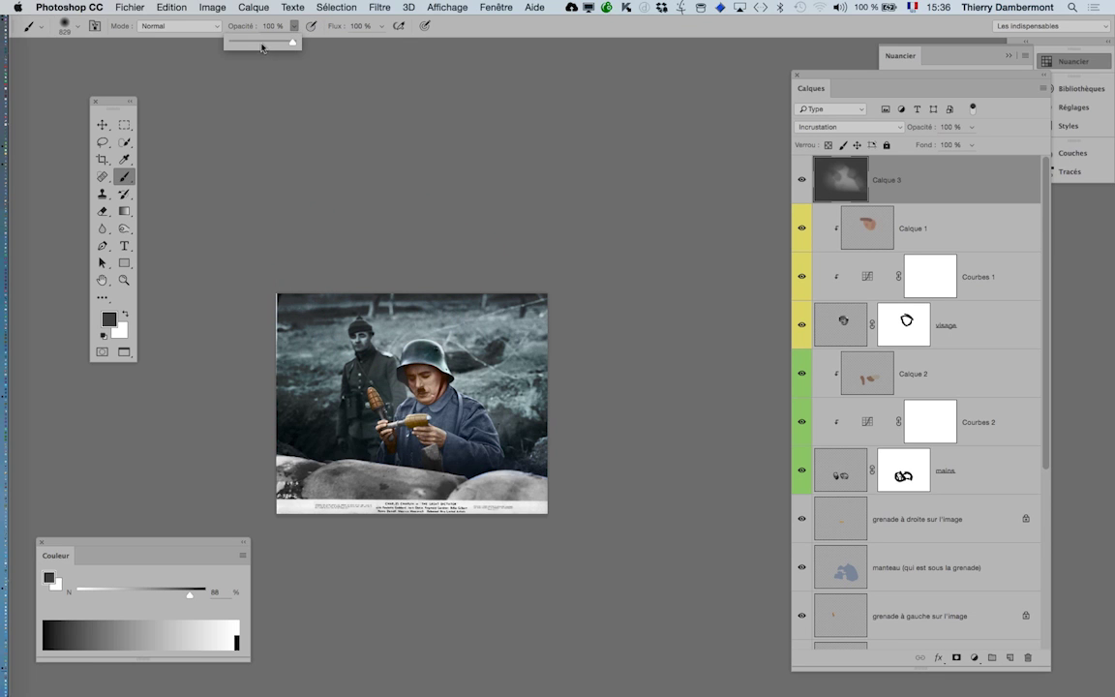
pyautogui.moveTo(455, 346); pyautogui.dragTo(441, 353)
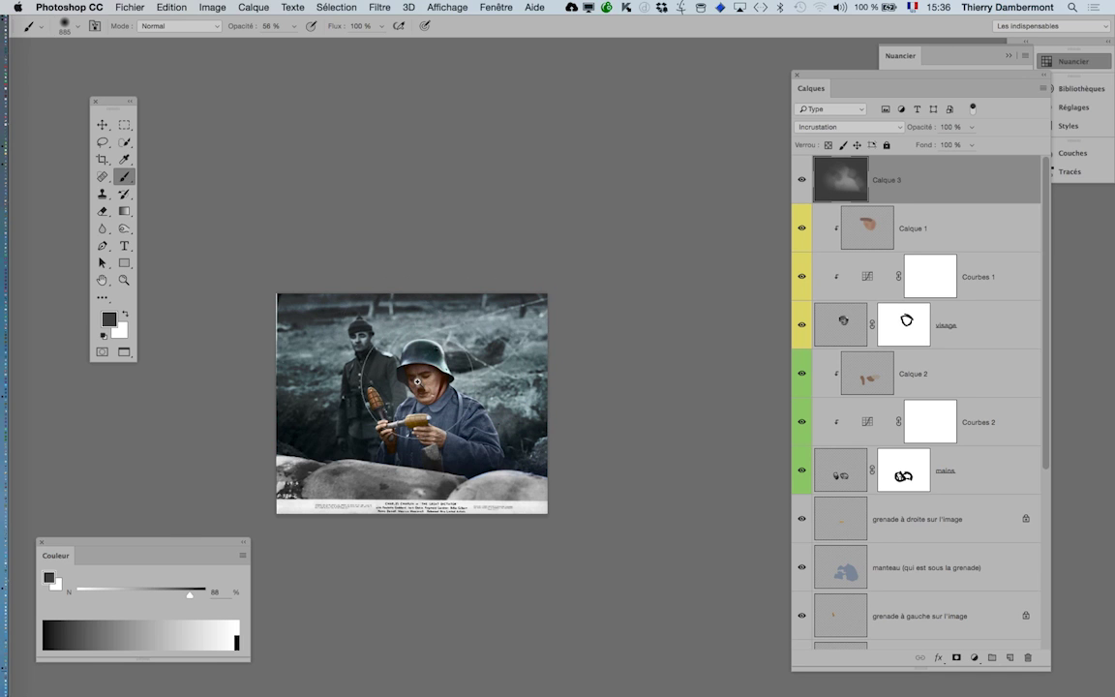
pyautogui.moveTo(416, 397); pyautogui.dragTo(466, 438)
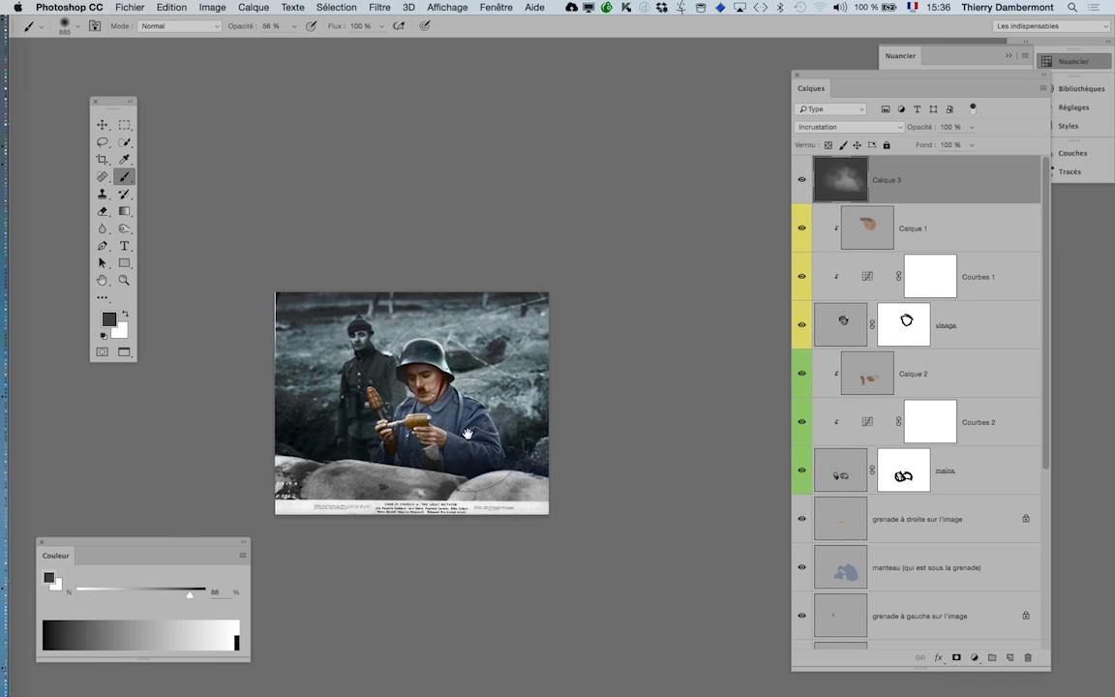
pyautogui.scroll(1, 475, 427)
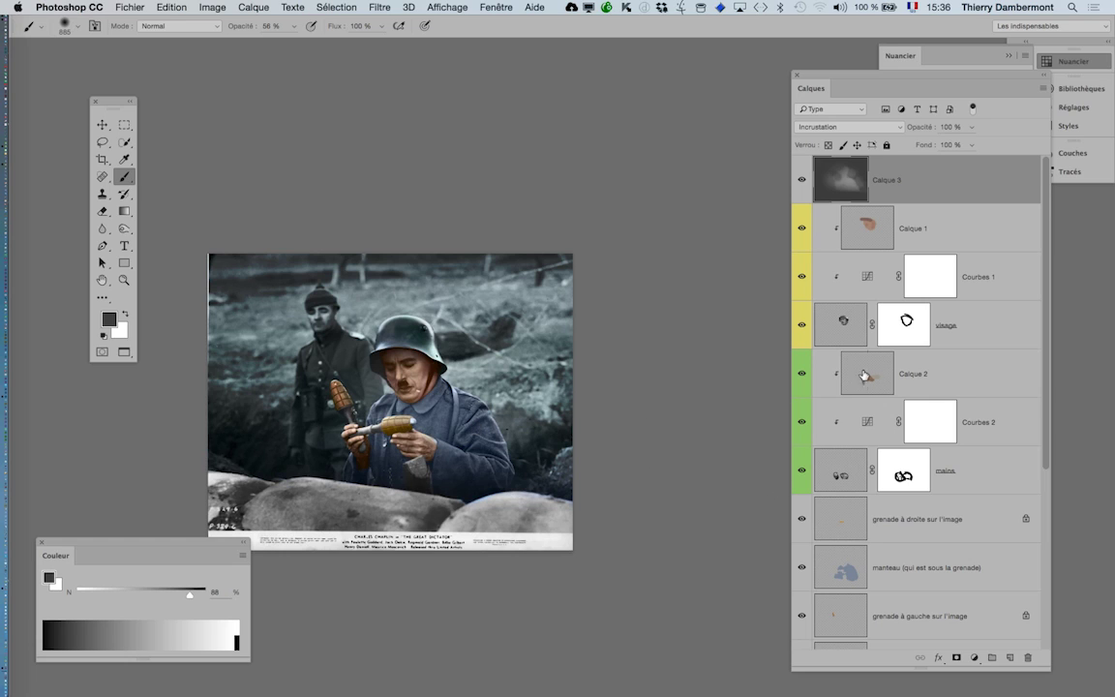
# - Set the face colour layer Calque 1 to 65% opacity
pyautogui.click(874, 236)
pyautogui.click(971, 127)
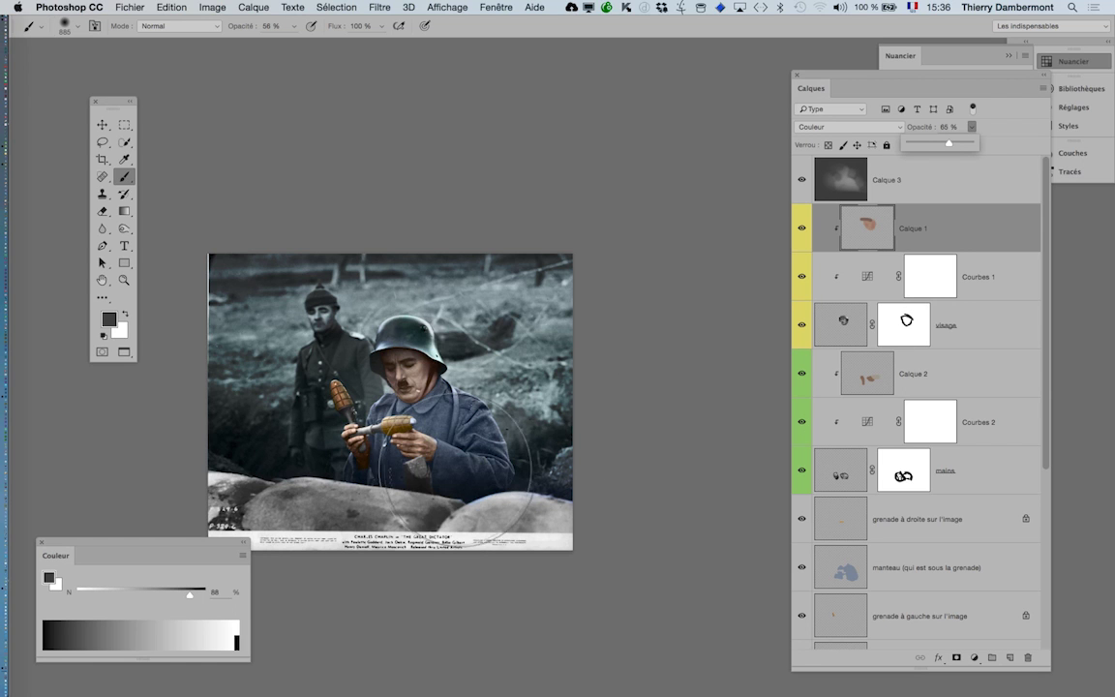
pyautogui.click(365, 453)
pyautogui.scroll(2, 365, 453)
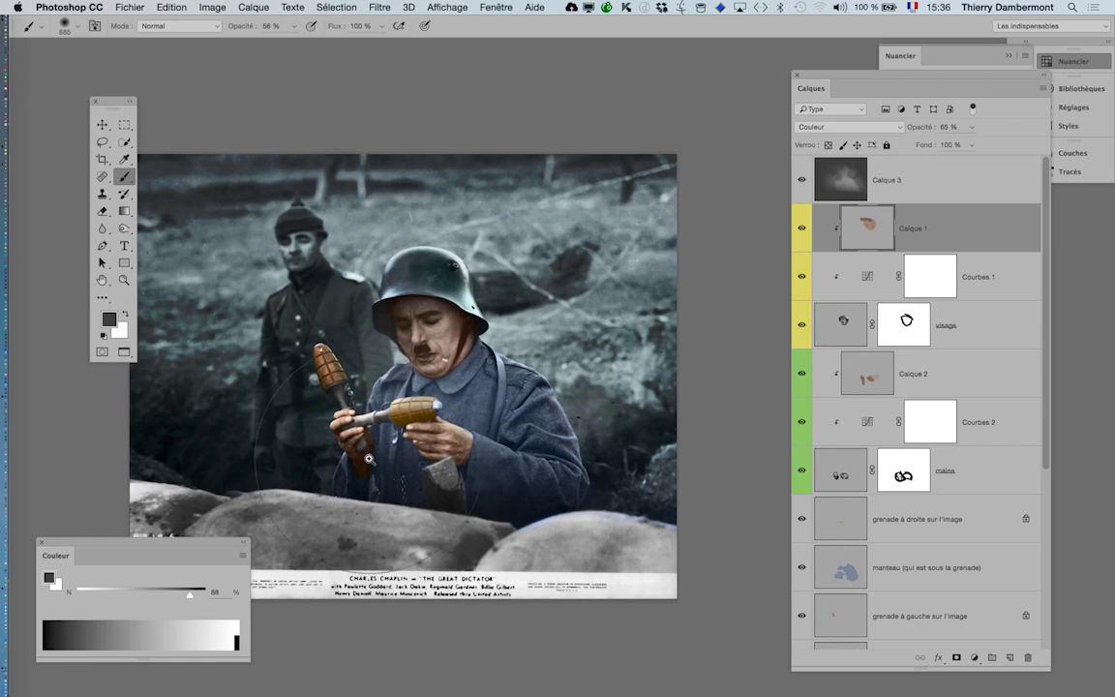
pyautogui.scroll(-5, 813, 552)
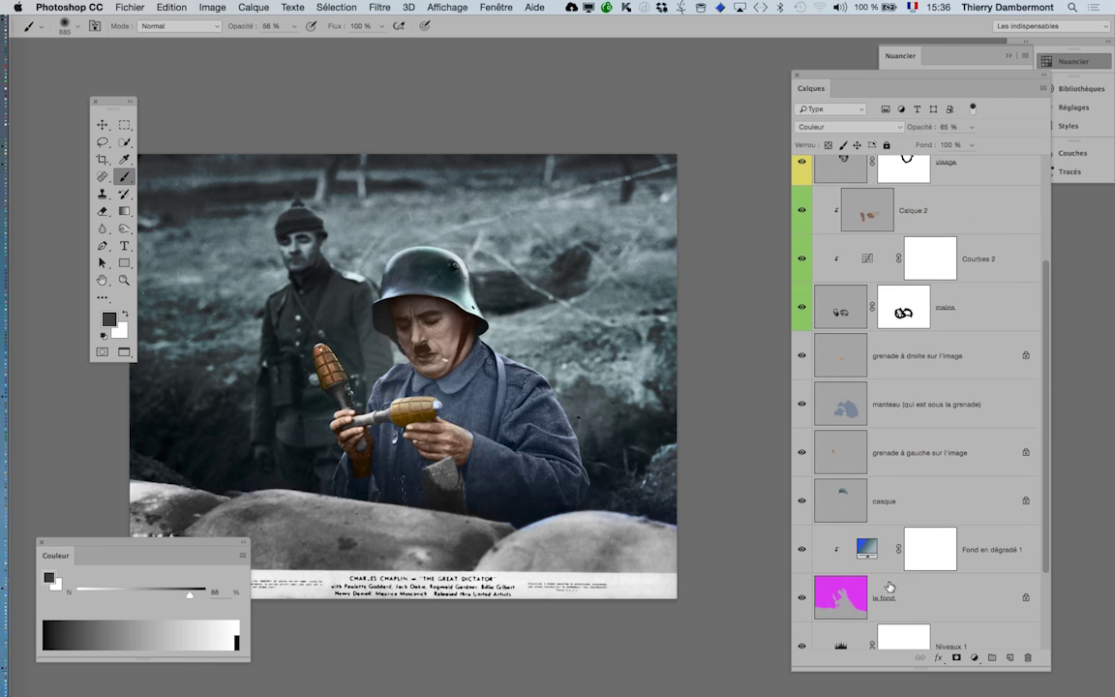
# - Check the Fond en dégradé 1 gradient settings without changing them
pyautogui.click(864, 553)
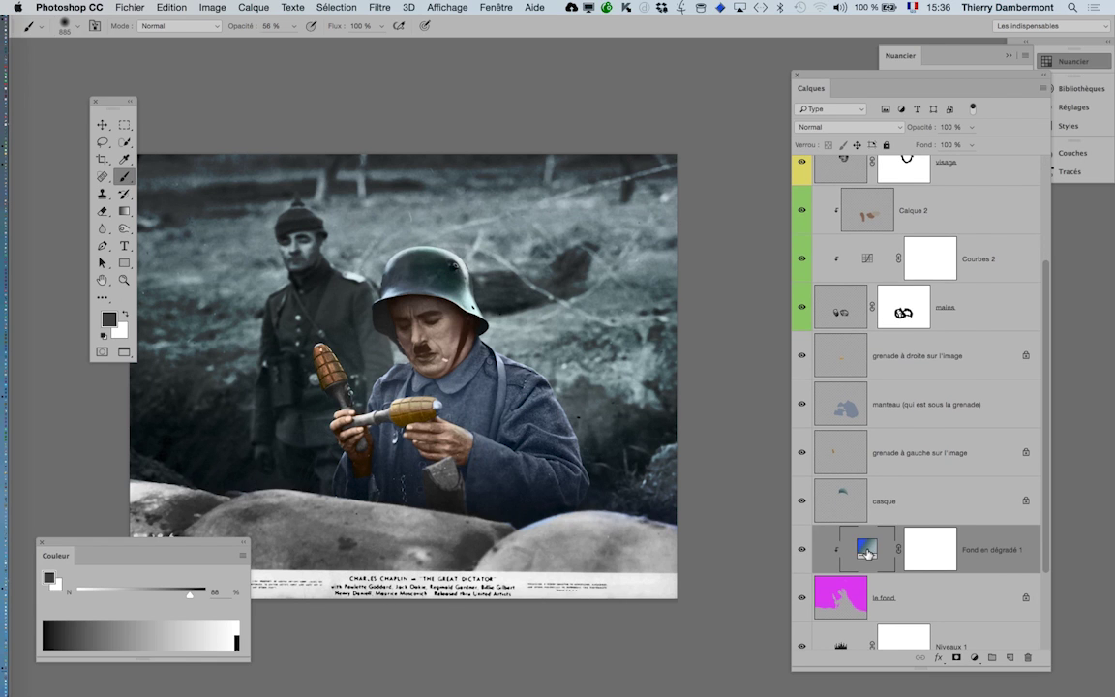
pyautogui.doubleClick(868, 552)
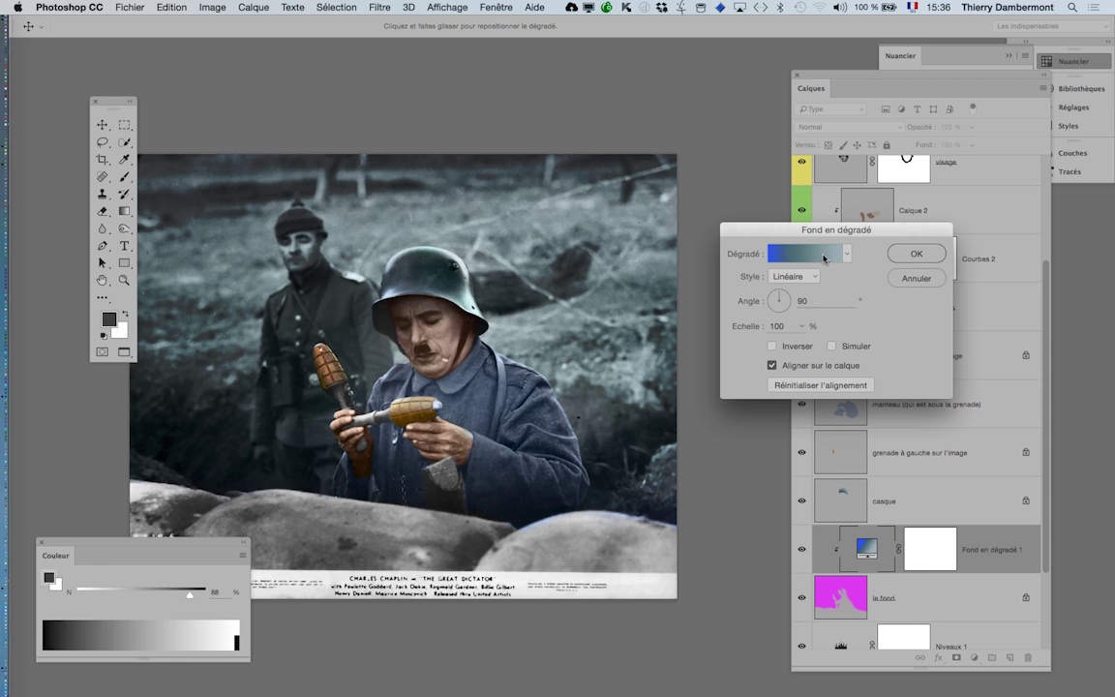
pyautogui.click(916, 278)
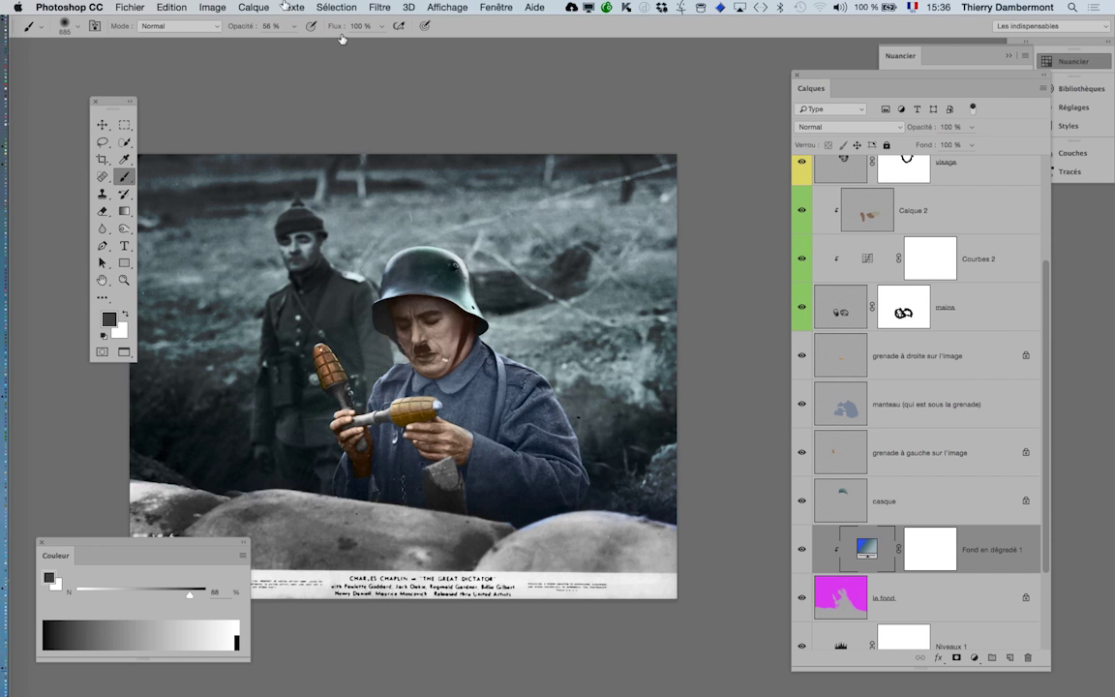
pyautogui.click(242, 7)
pyautogui.moveTo(305, 173)
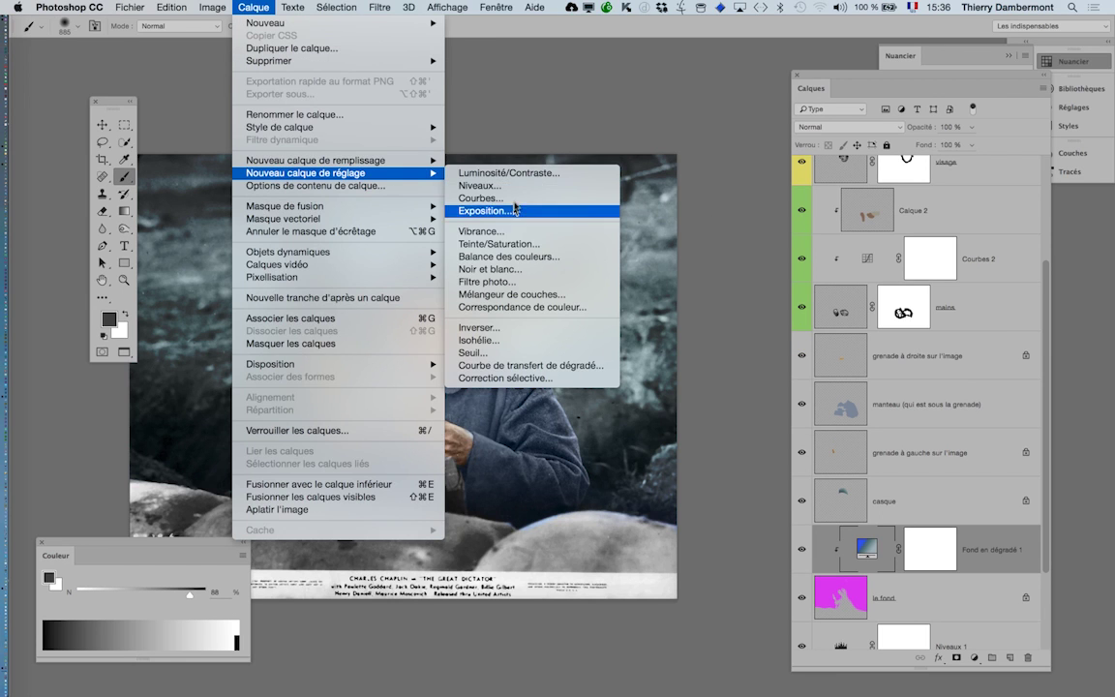
# - Add Teinte/Saturation 2 with hue +14 and saturation -3 for a blue-grey tint
pyautogui.click(516, 244)
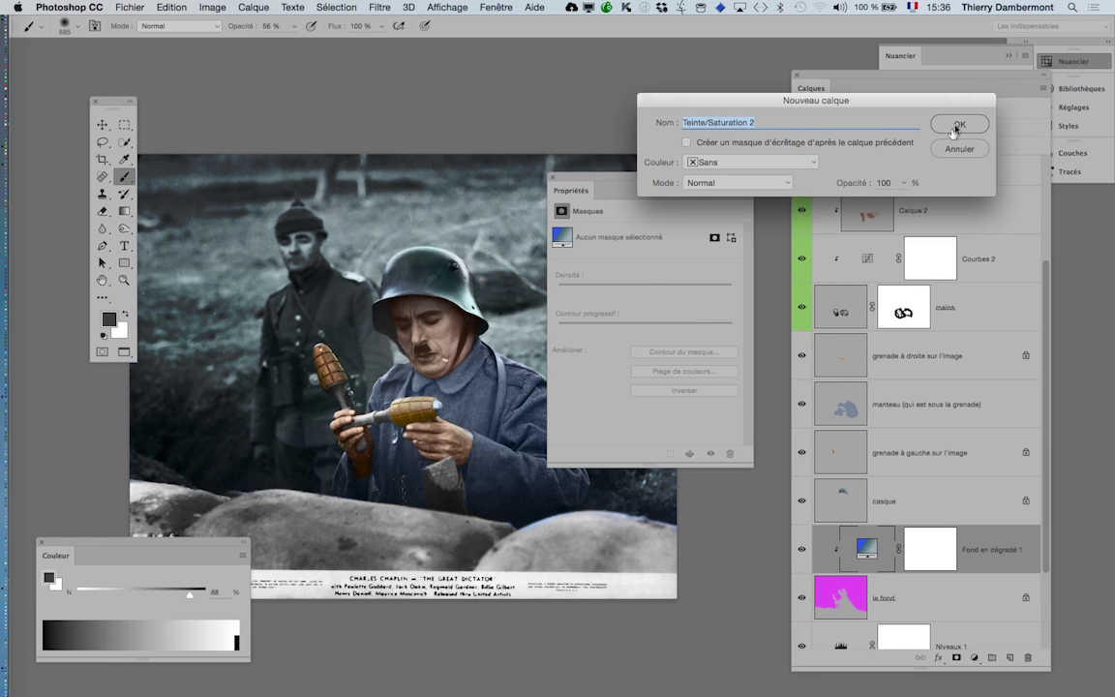
pyautogui.click(956, 126)
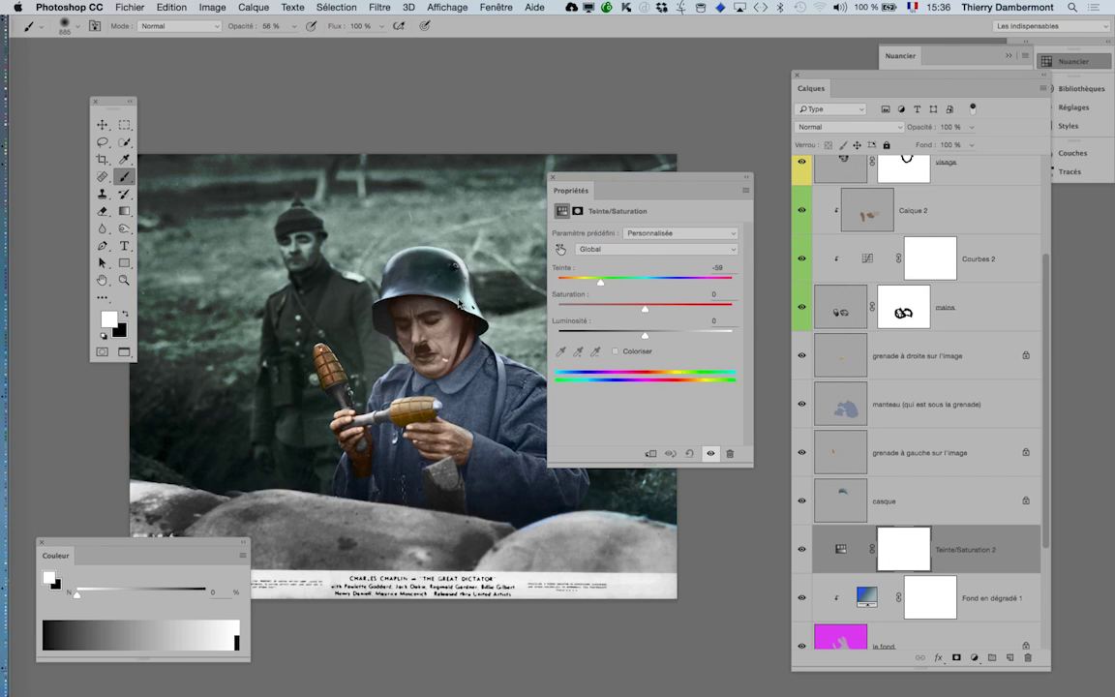
pyautogui.scroll(-2, 460, 303)
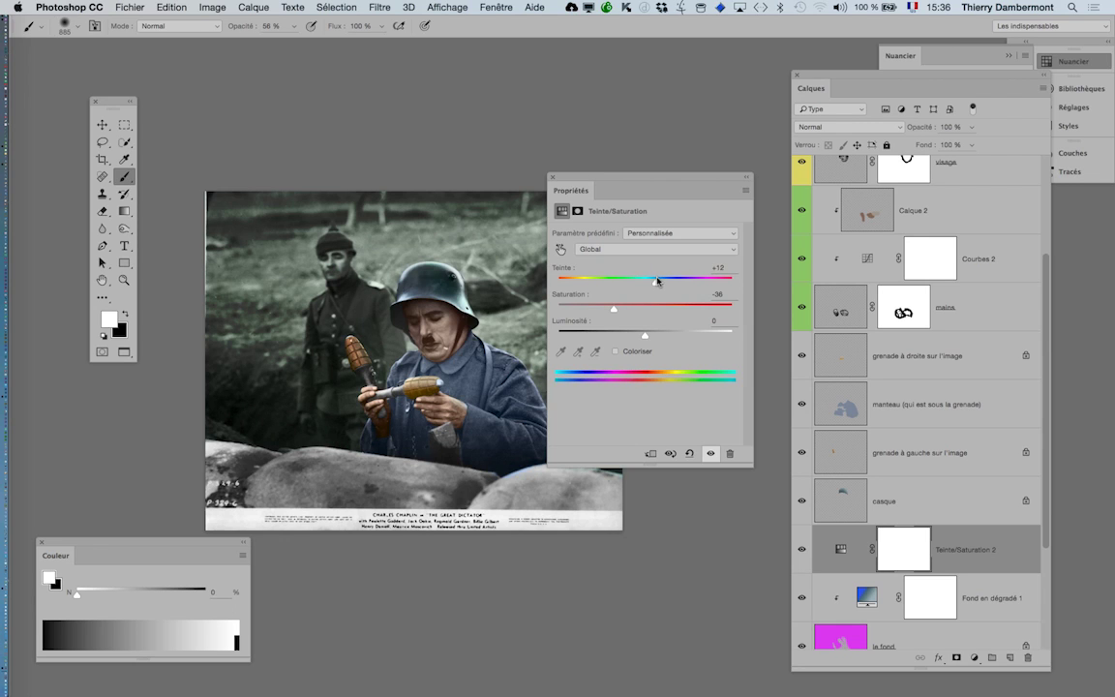
pyautogui.click(553, 178)
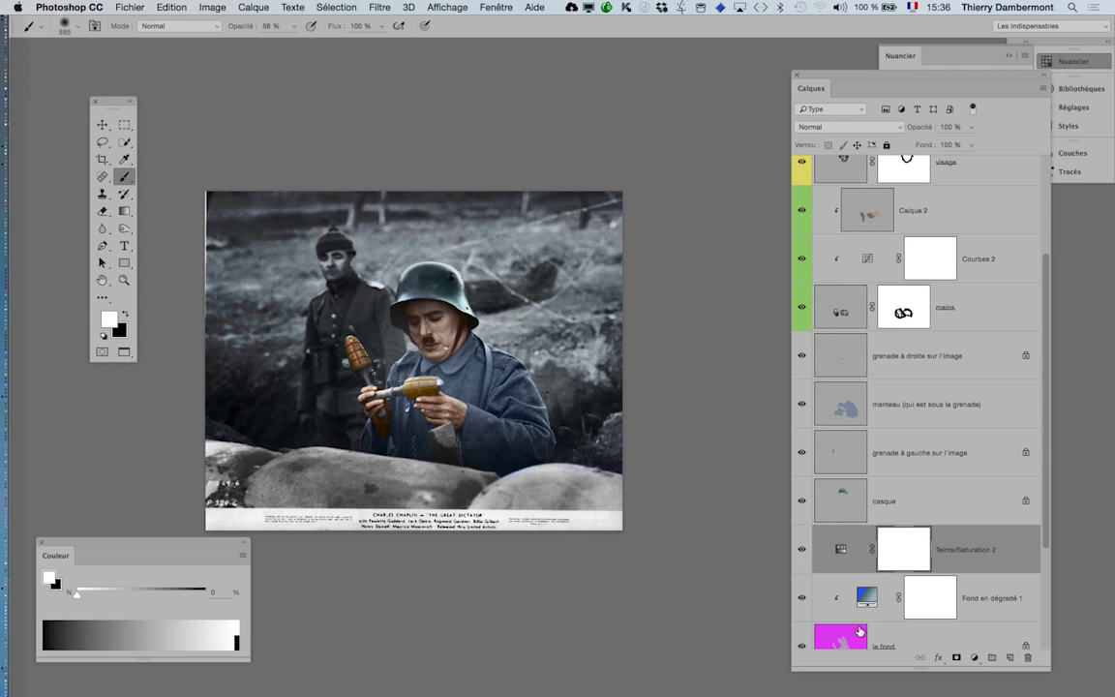
pyautogui.doubleClick(849, 556)
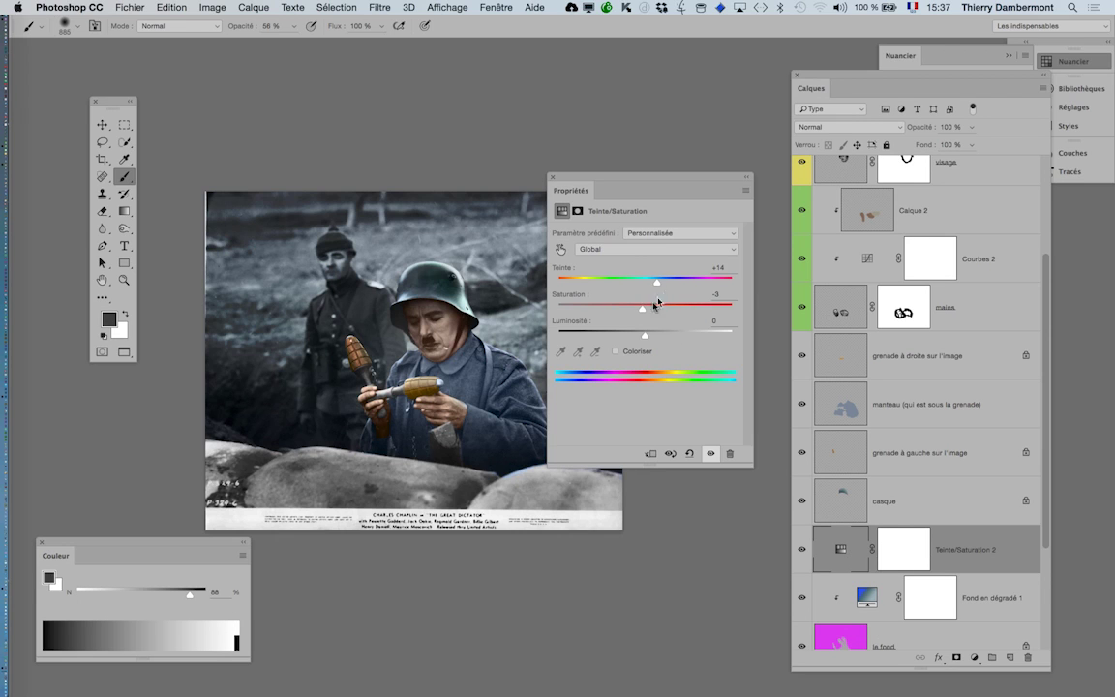
pyautogui.click(554, 178)
# - Recolour the casque helmet layer with Hue +18 and Saturation +24
pyautogui.click(101, 125)
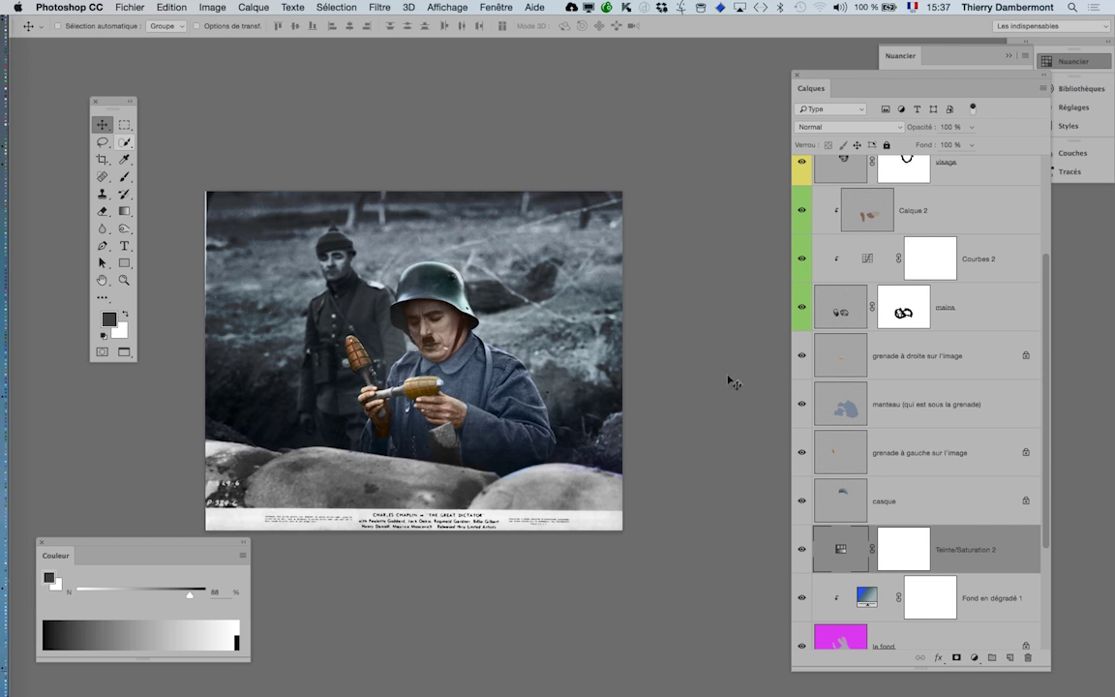
pyautogui.click(849, 508)
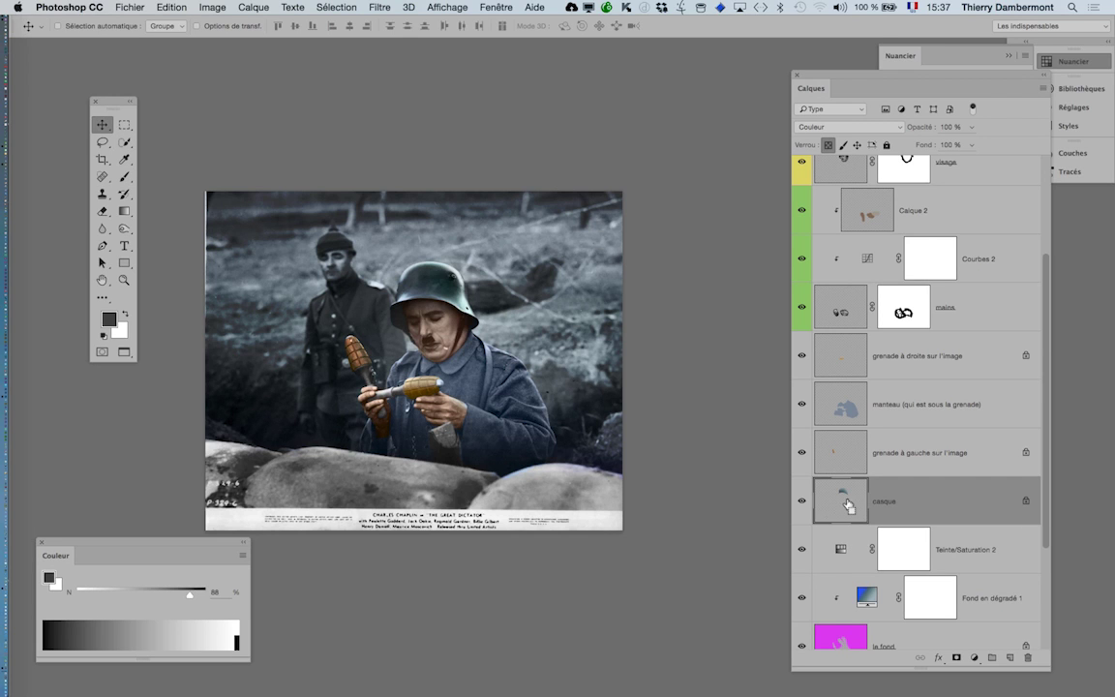
pyautogui.hotkey('ctrl', 'u')
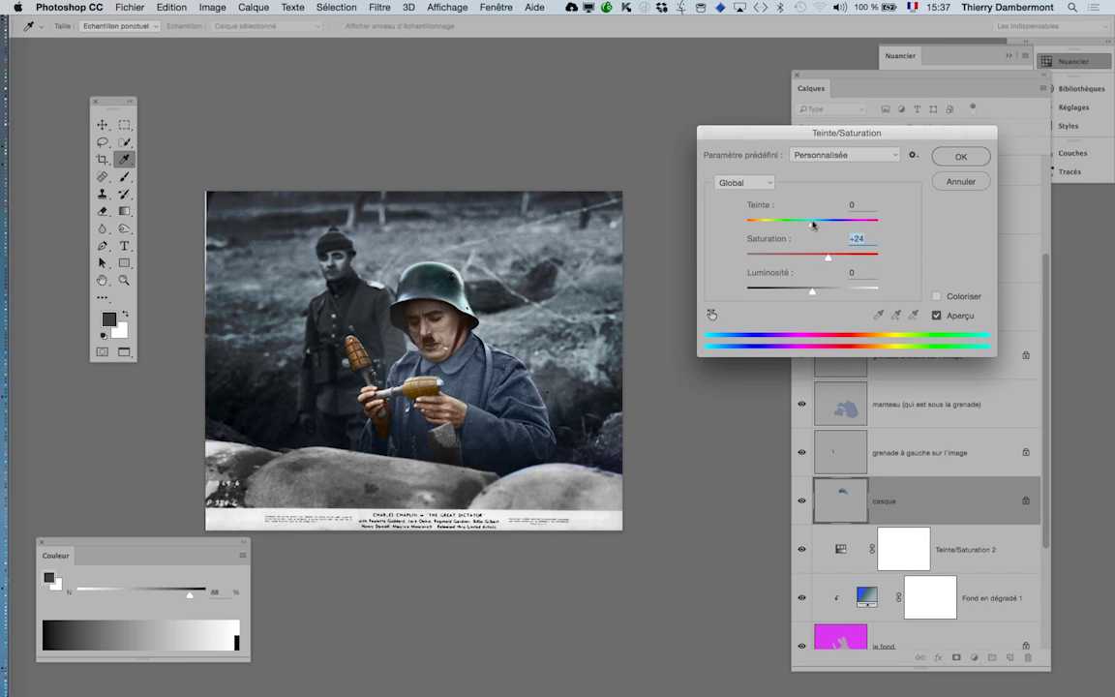
pyautogui.click(961, 157)
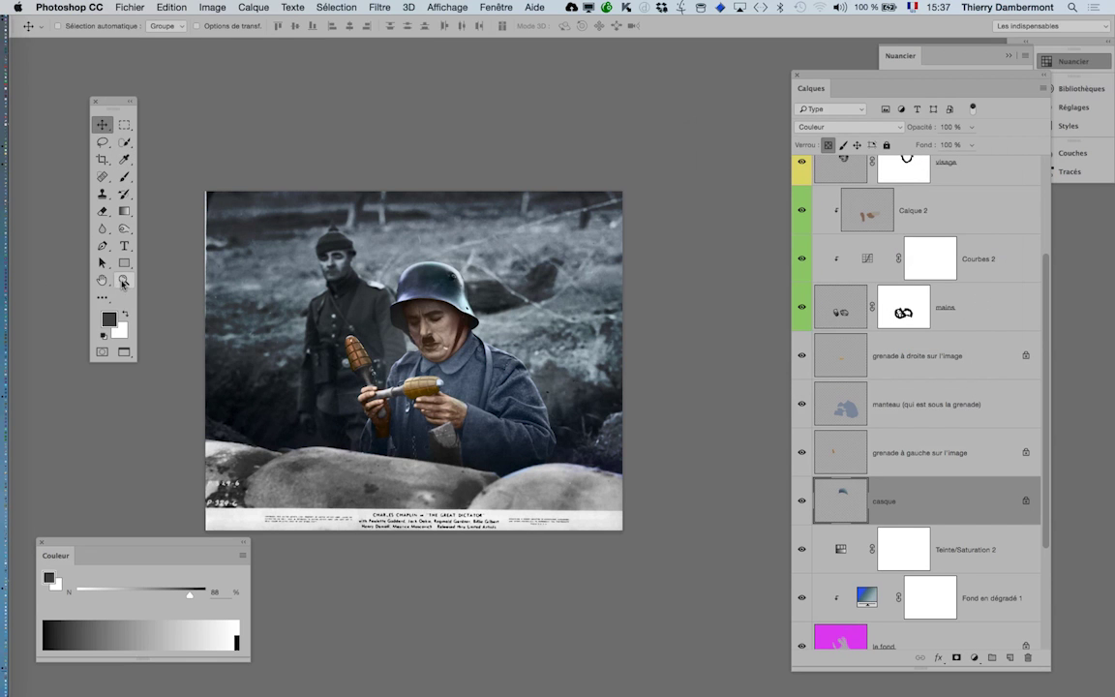
# - Zoom in on the grenades and hands and centre the soldier in view
pyautogui.click(122, 280)
pyautogui.click(410, 392)
pyautogui.click(408, 405)
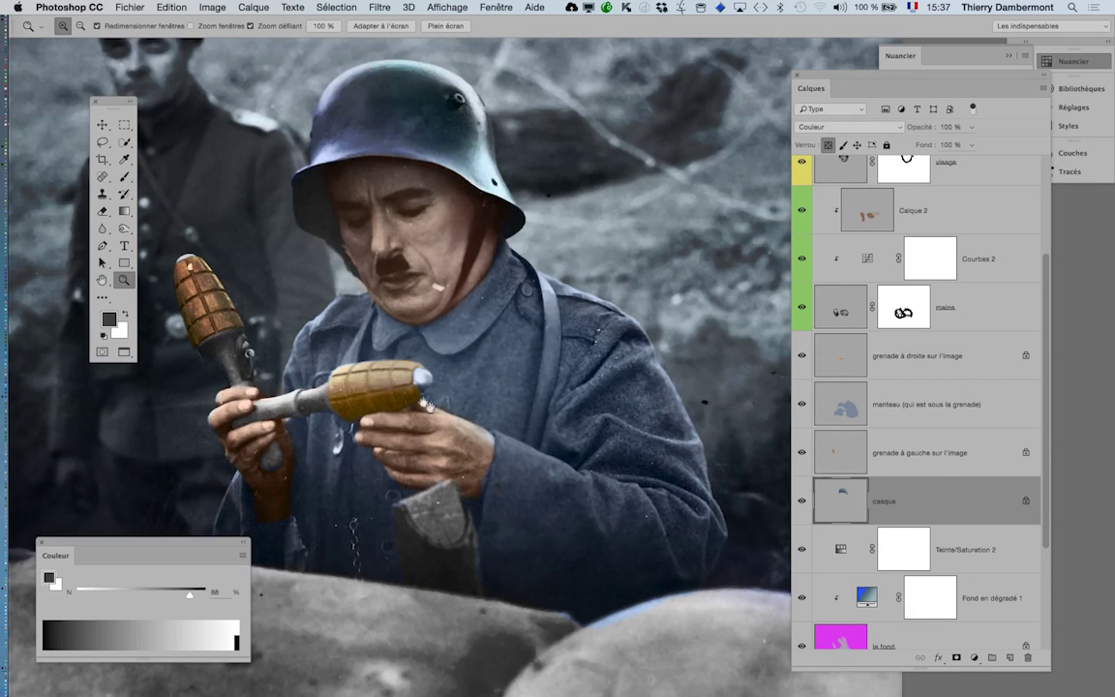
pyautogui.moveTo(426, 404); pyautogui.dragTo(639, 363)
# - Steepen Courbes 1 into an S-curve with lower points at 108/75 and 65/40, then zoom out
pyautogui.scroll(5, 866, 315)
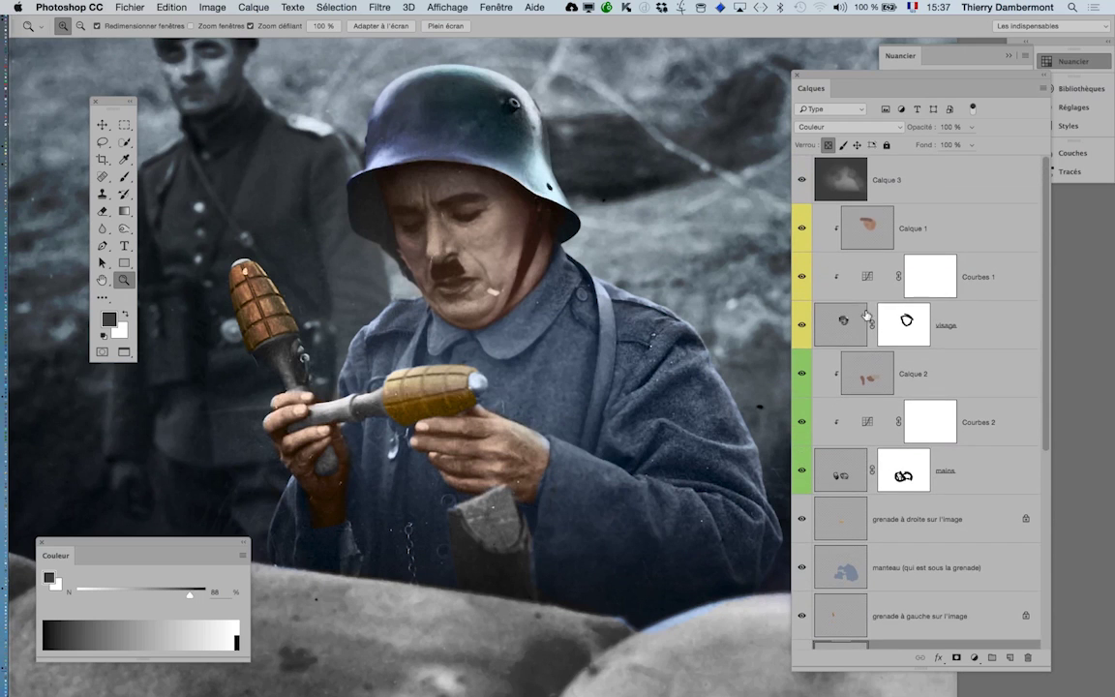
pyautogui.doubleClick(865, 283)
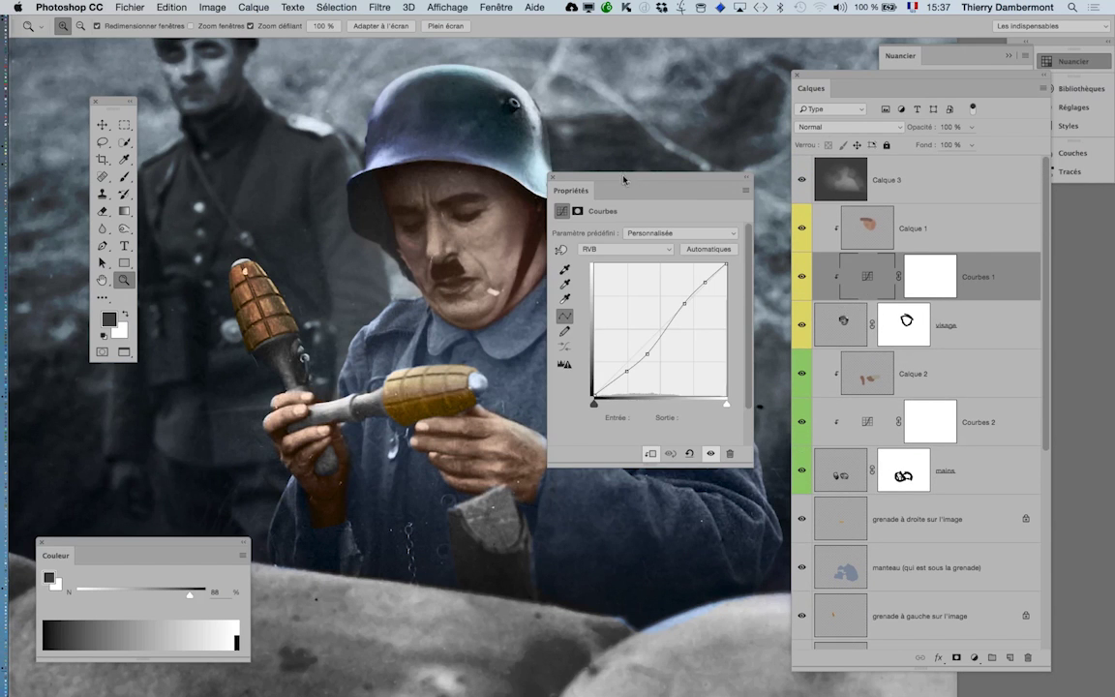
pyautogui.moveTo(623, 179); pyautogui.dragTo(831, 157)
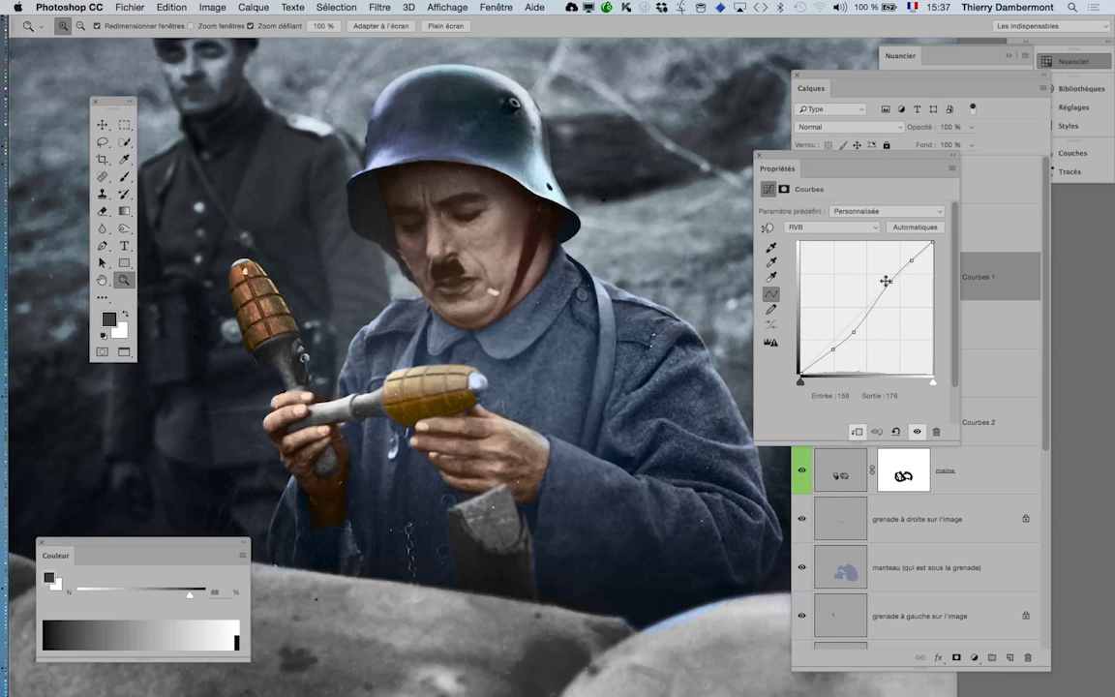
pyautogui.moveTo(885, 281); pyautogui.dragTo(907, 252)
pyautogui.moveTo(855, 332); pyautogui.dragTo(858, 335)
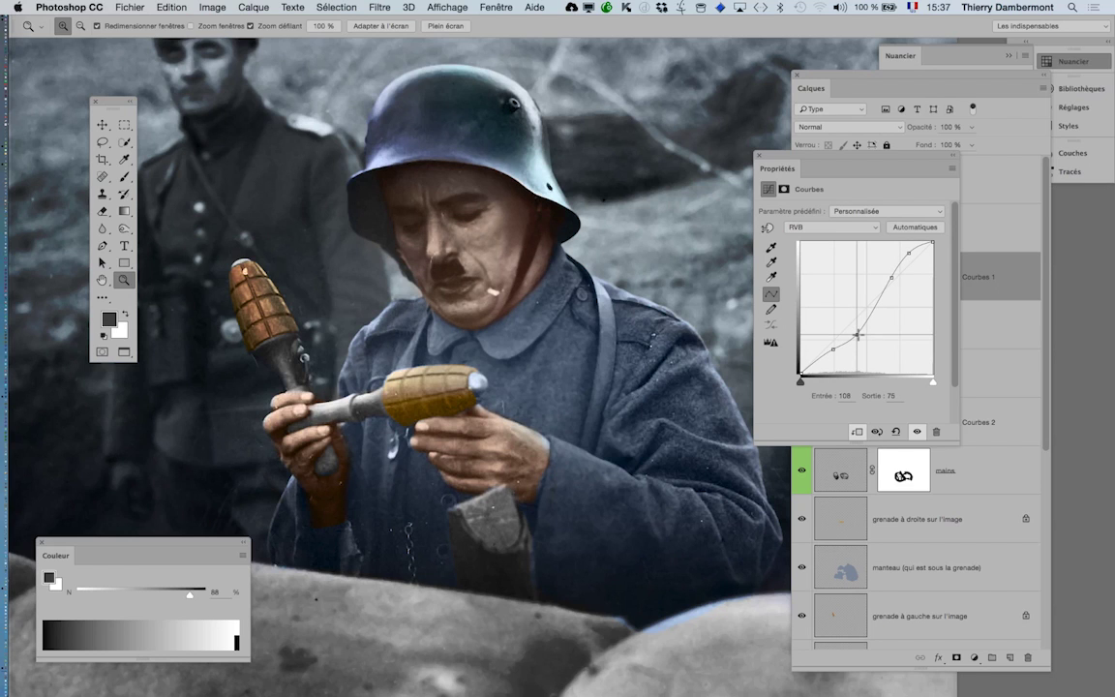
pyautogui.click(833, 352)
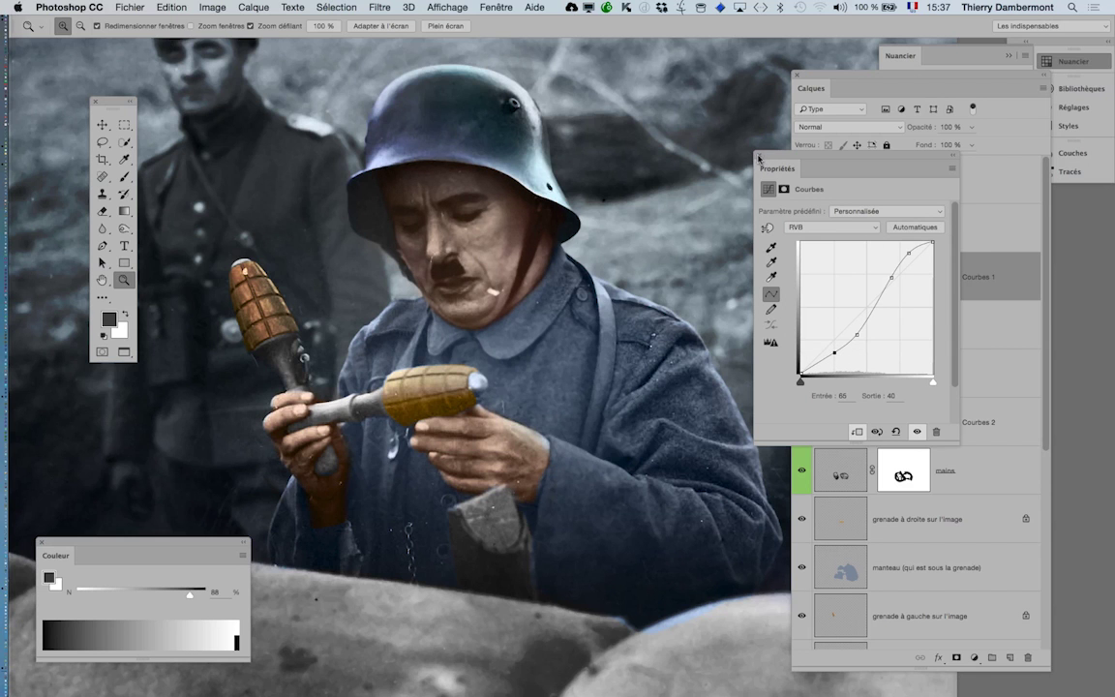
pyautogui.click(759, 155)
pyautogui.keyDown('alt'); pyautogui.click(561, 274); pyautogui.keyUp('alt')
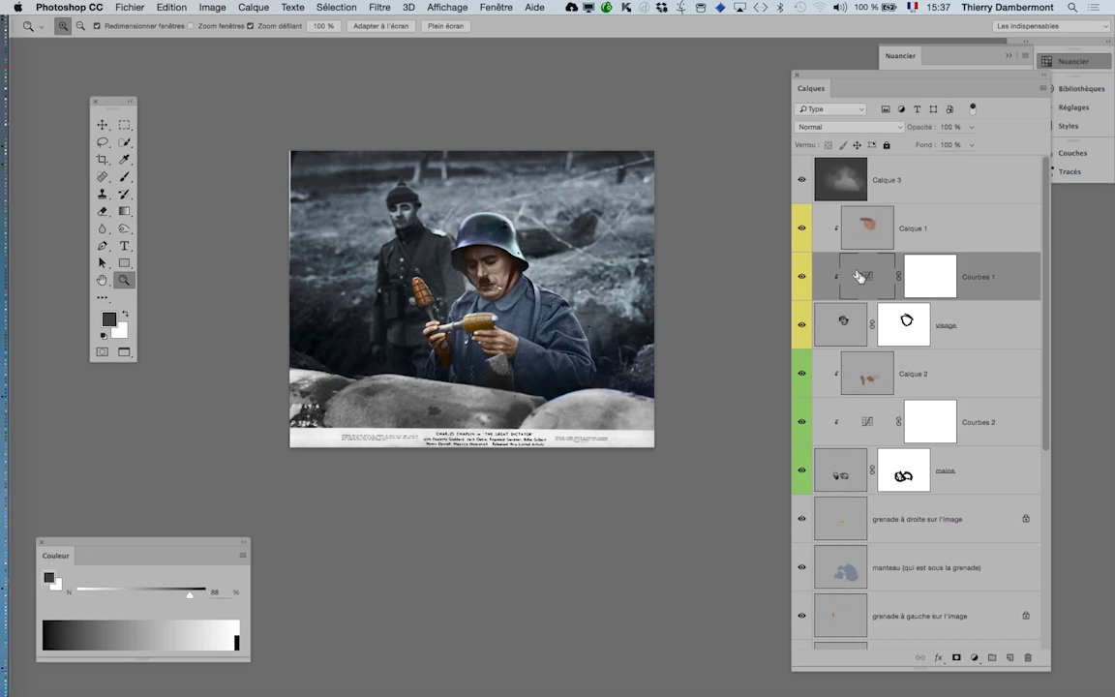
# - Select the Calque 3 overlay layer and set up a large soft brush
pyautogui.click(845, 193)
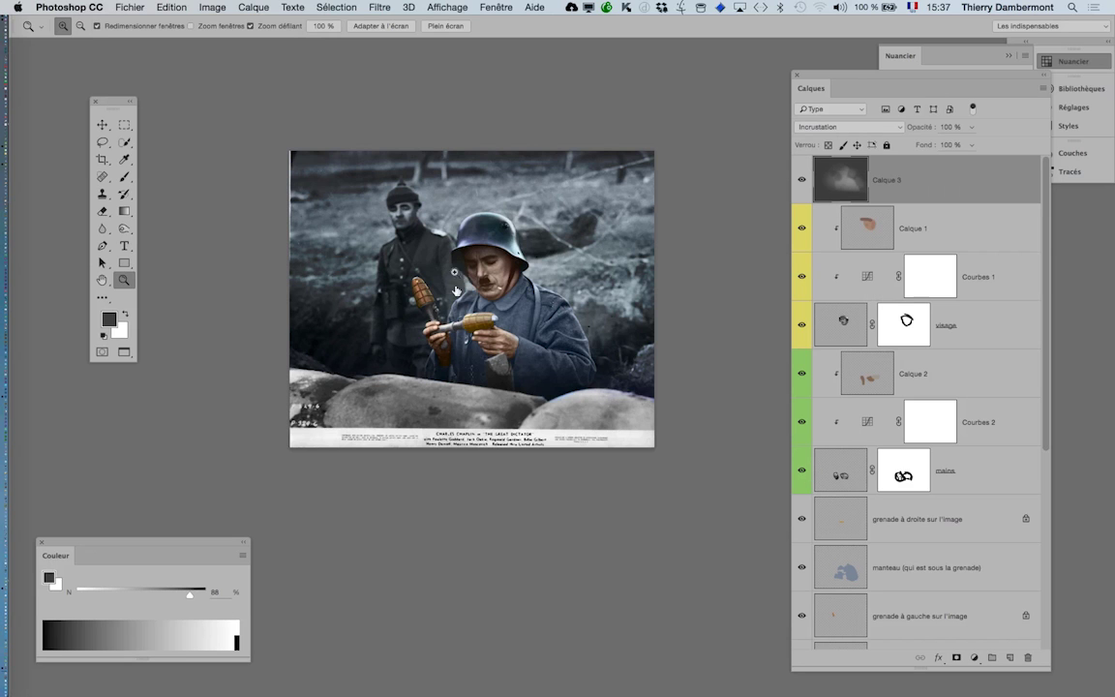
pyautogui.click(123, 176)
pyautogui.moveTo(466, 357); pyautogui.dragTo(437, 362)
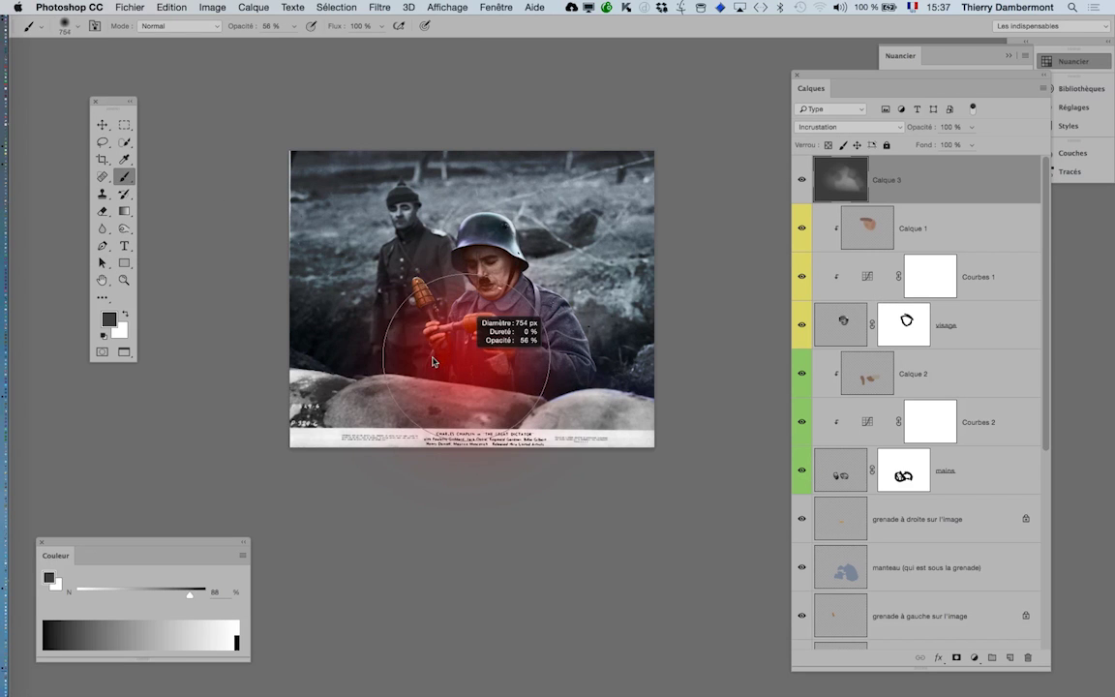
pyautogui.moveTo(513, 327)
pyautogui.mouseDown()
pyautogui.moveTo(494, 338)
pyautogui.moveTo(453, 293)
pyautogui.mouseUp()
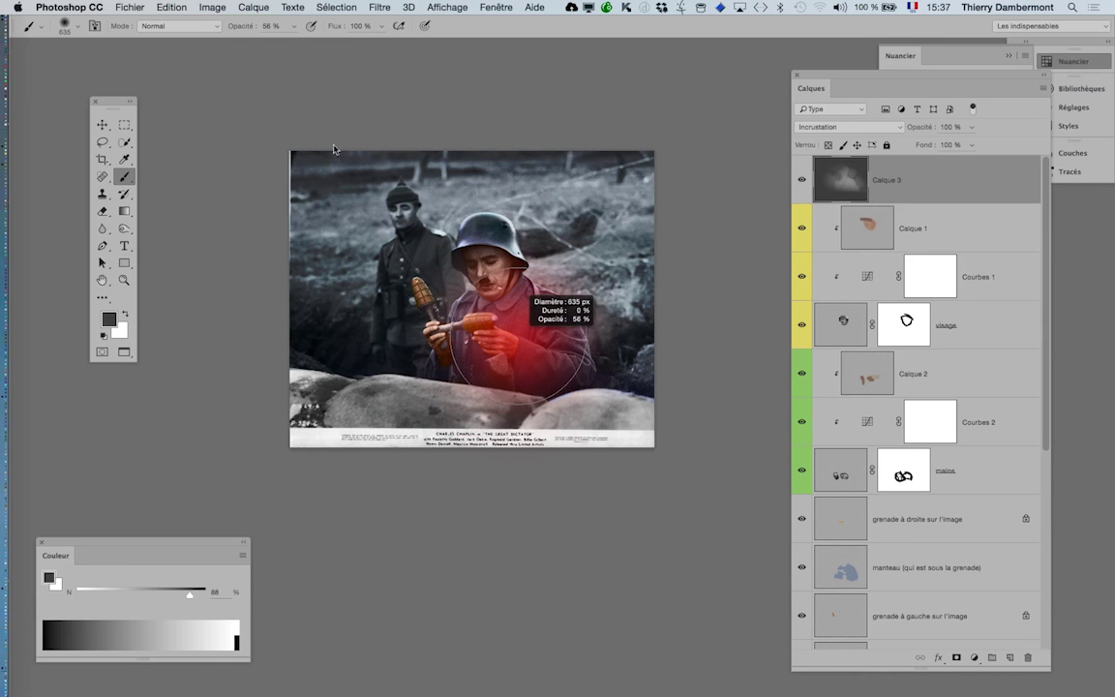
# - Set the brush opacity to 95 %
pyautogui.click(292, 28)
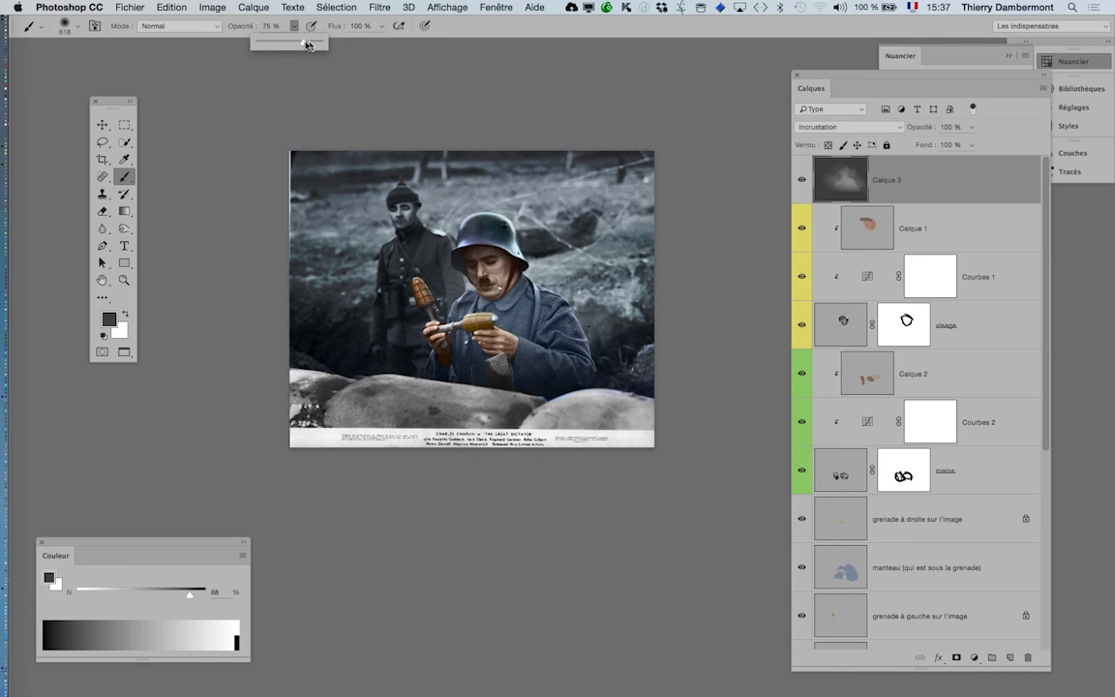
pyautogui.press('9')
pyautogui.press('6')
pyautogui.moveTo(484, 280); pyautogui.dragTo(499, 359)
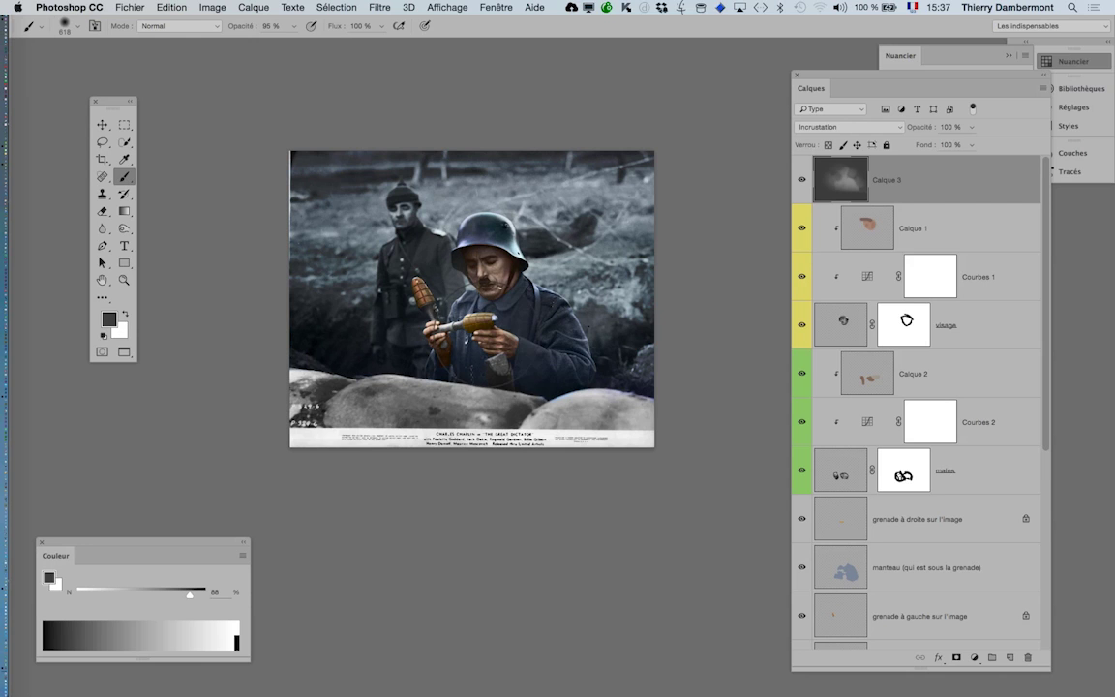
pyautogui.press('9')
pyautogui.press('5')
# - Pan the view toward the soldier's hands with the panels hidden
pyautogui.click(101, 124)
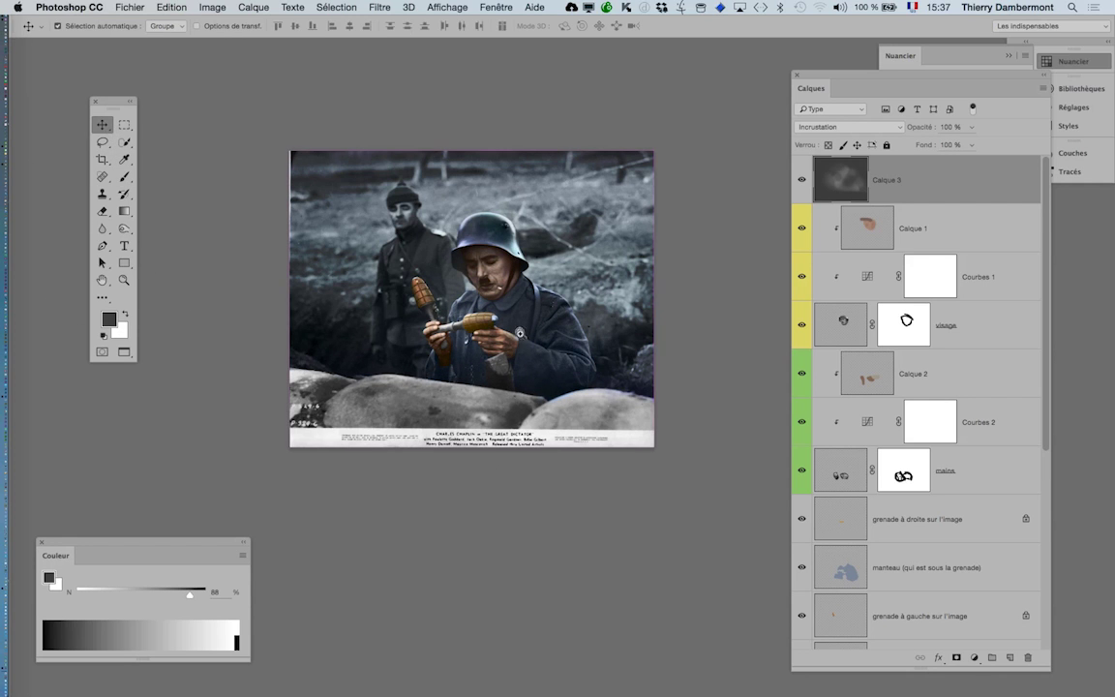
pyautogui.scroll(1, 522, 343)
pyautogui.scroll(1, 528, 341)
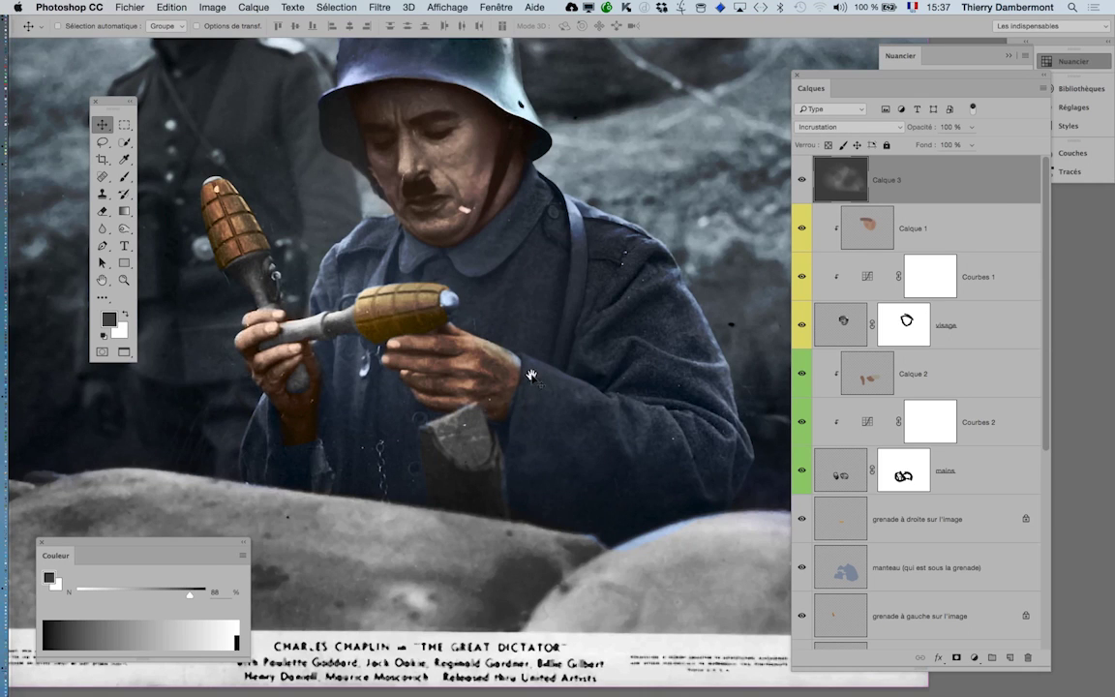
pyautogui.press('Tab')
pyautogui.moveTo(617, 399); pyautogui.dragTo(457, 493)
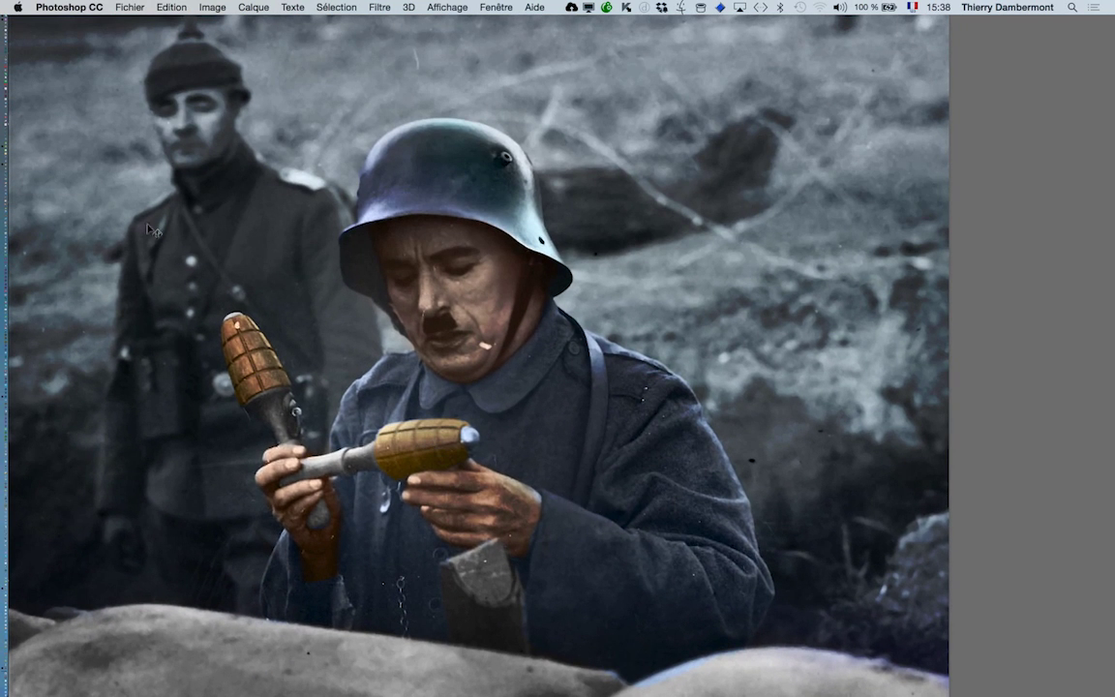
pyautogui.press('Tab')
# - Shrink the brush to about 331 px for shading the coat
pyautogui.click(125, 177)
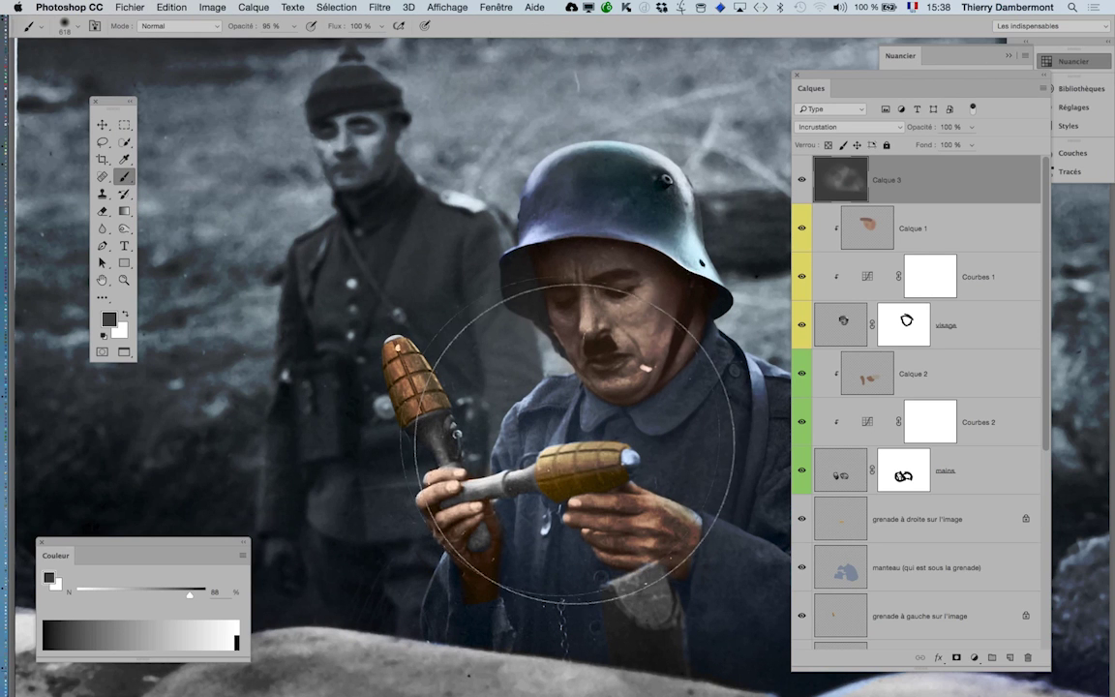
pyautogui.press('Tab')
pyautogui.moveTo(567, 446); pyautogui.dragTo(402, 459)
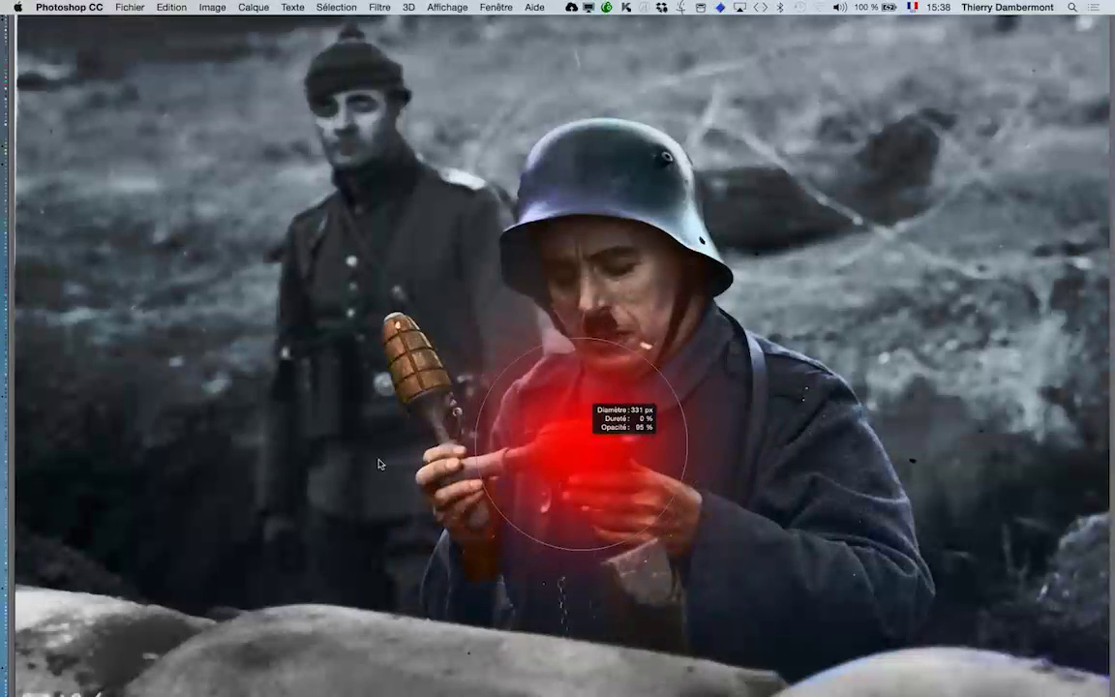
pyautogui.moveTo(402, 458); pyautogui.dragTo(368, 459)
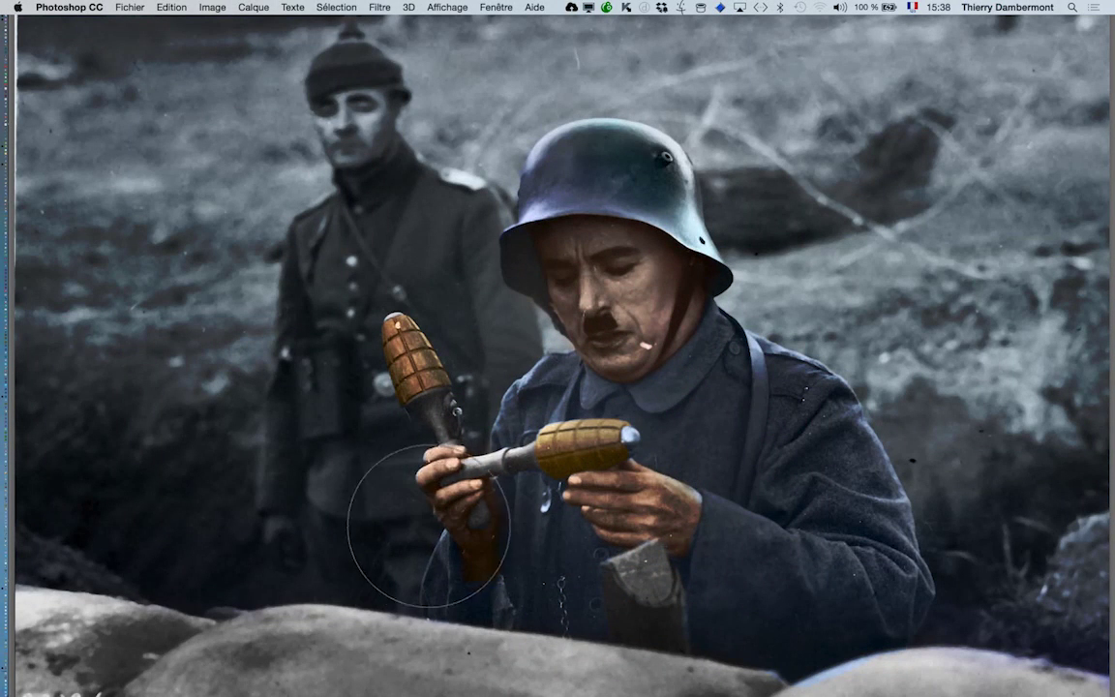
pyautogui.scroll(-2, 692, 507)
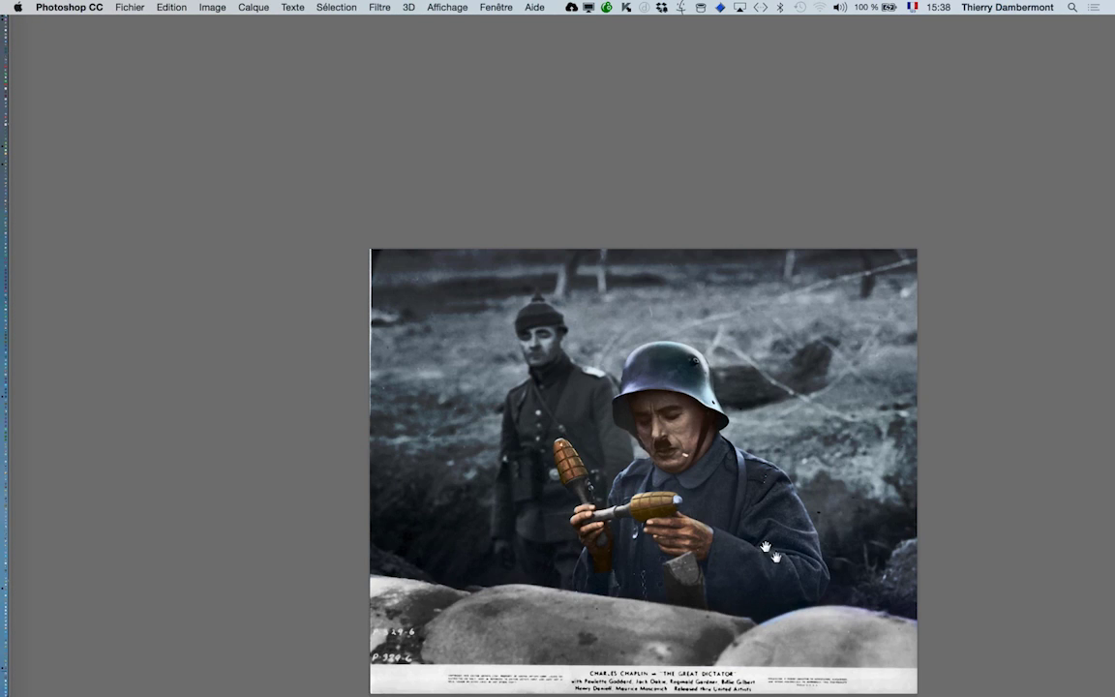
# - Save the still under the new name the-great-dictator--11.psd
pyautogui.moveTo(770, 552); pyautogui.dragTo(520, 397)
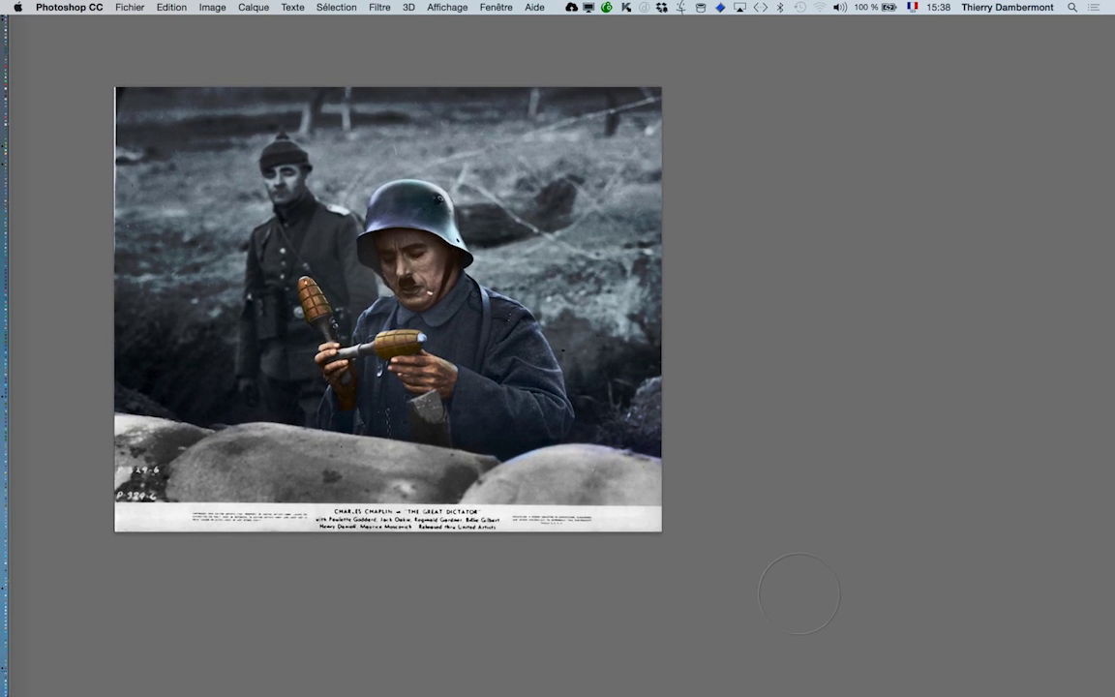
pyautogui.click(130, 8)
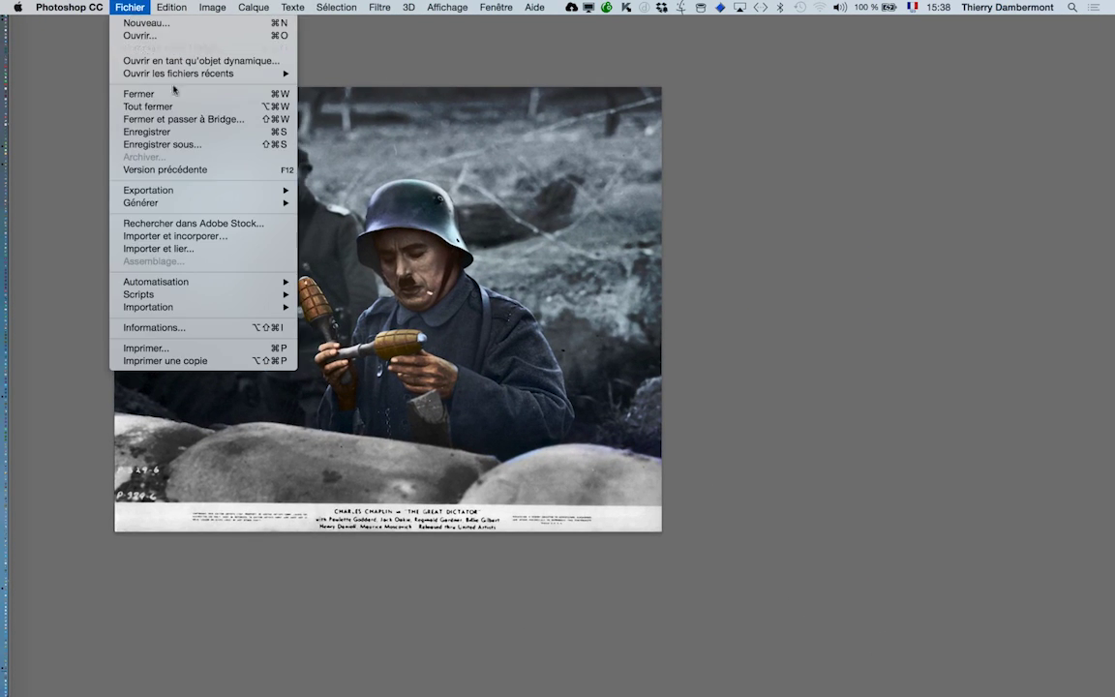
pyautogui.click(179, 141)
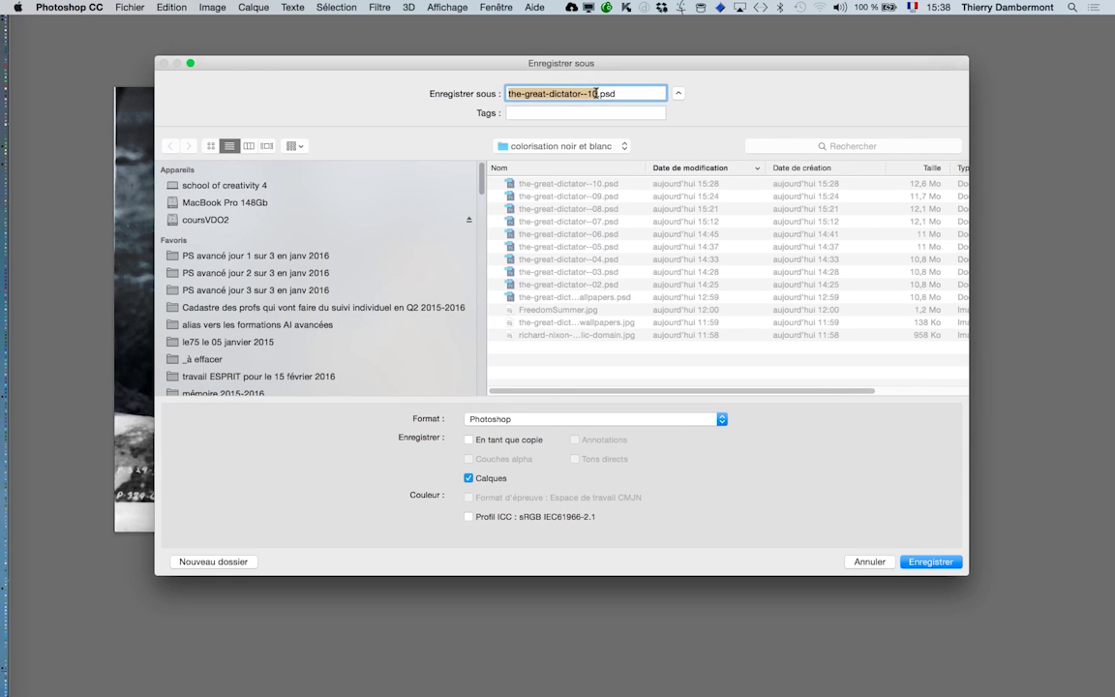
pyautogui.click(596, 93)
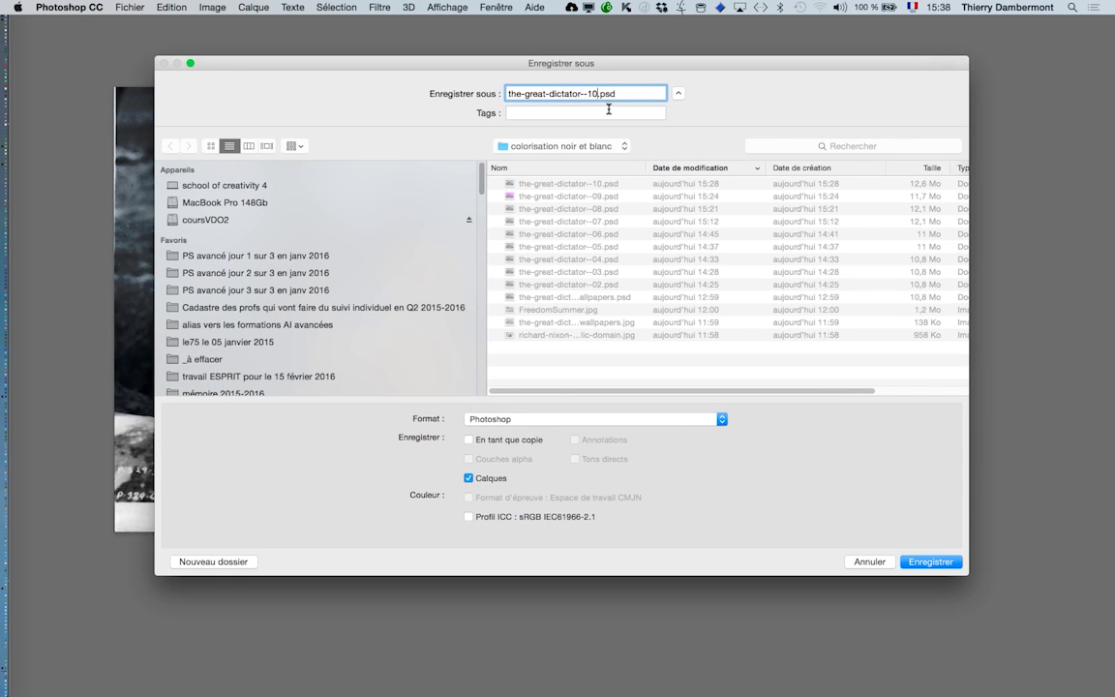
pyautogui.press('Return')
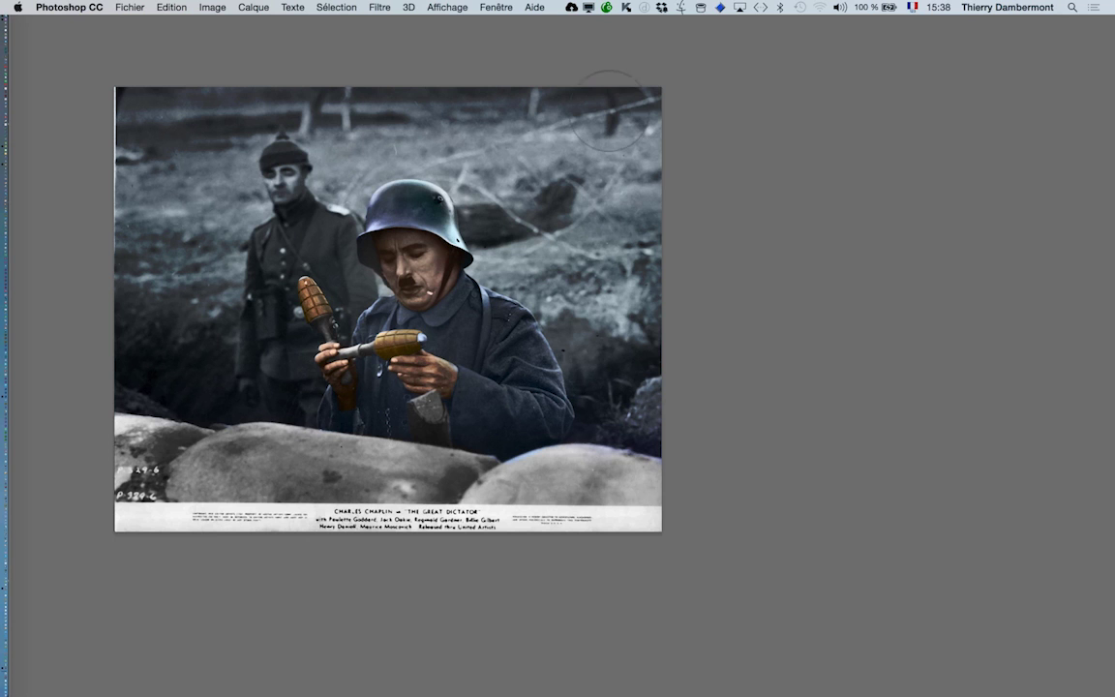
# - Restore the workspace panels and switch the Calques panel to small thumbnails
pyautogui.keyDown('alt'); pyautogui.click(580, 374); pyautogui.keyUp('alt')
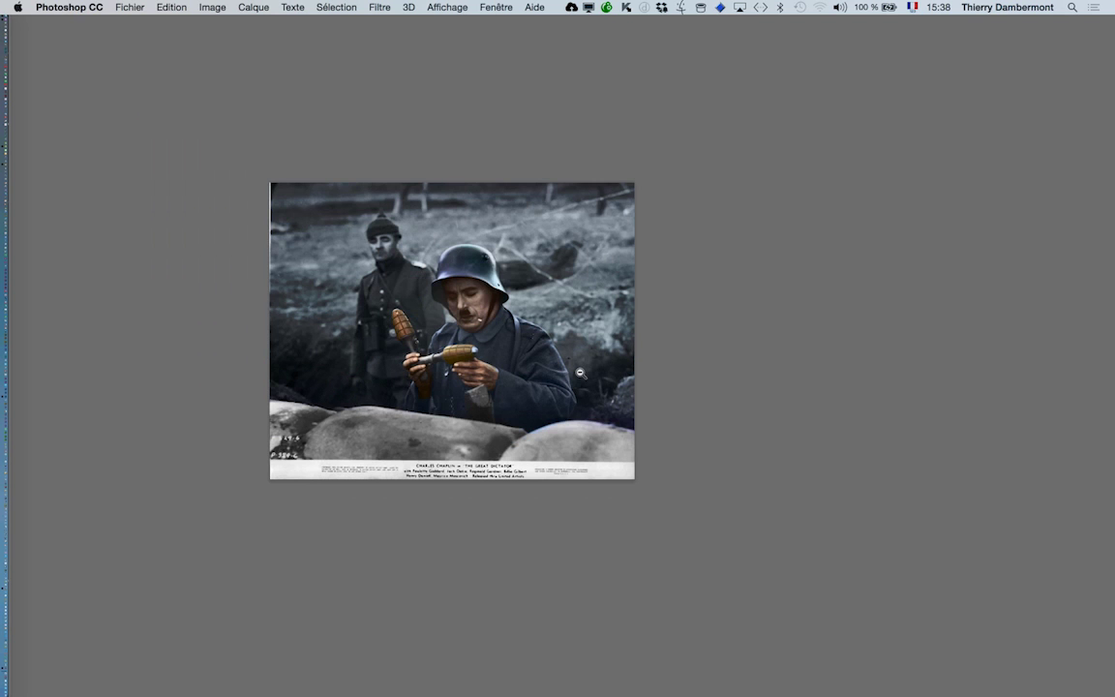
pyautogui.press('Tab')
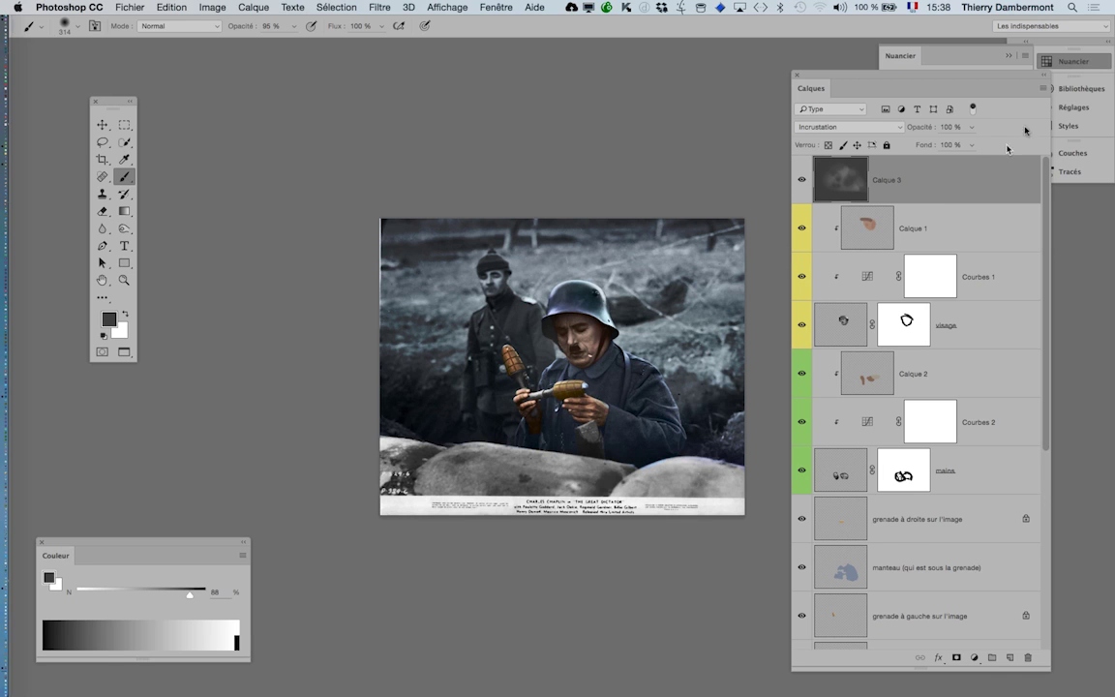
pyautogui.click(1045, 88)
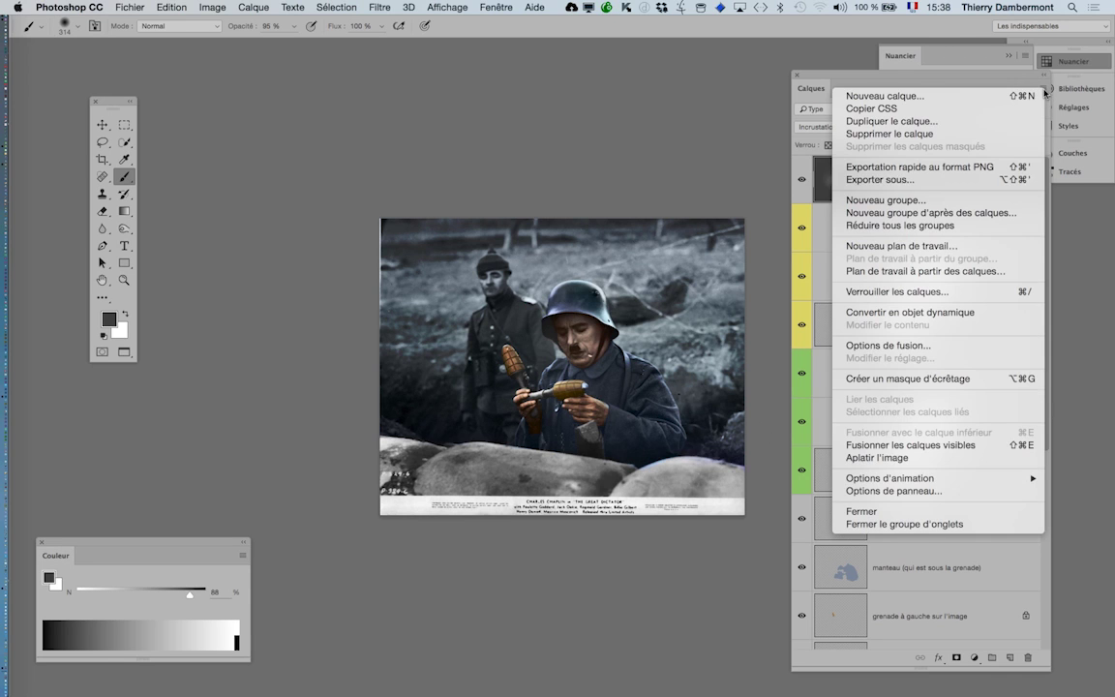
pyautogui.click(915, 491)
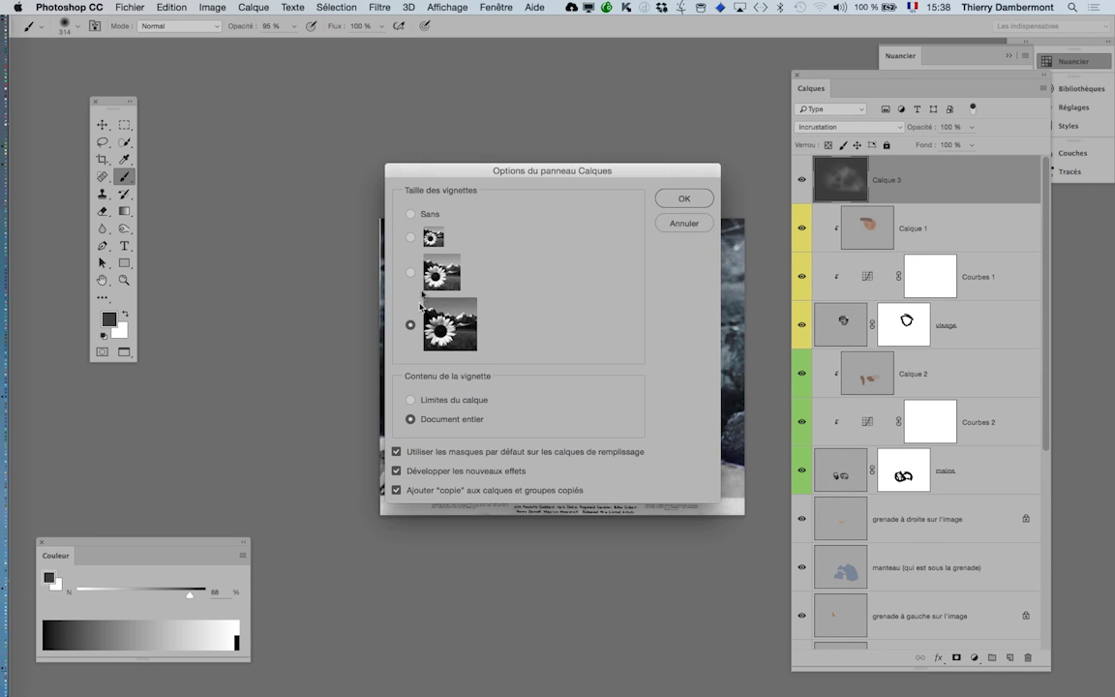
pyautogui.click(664, 201)
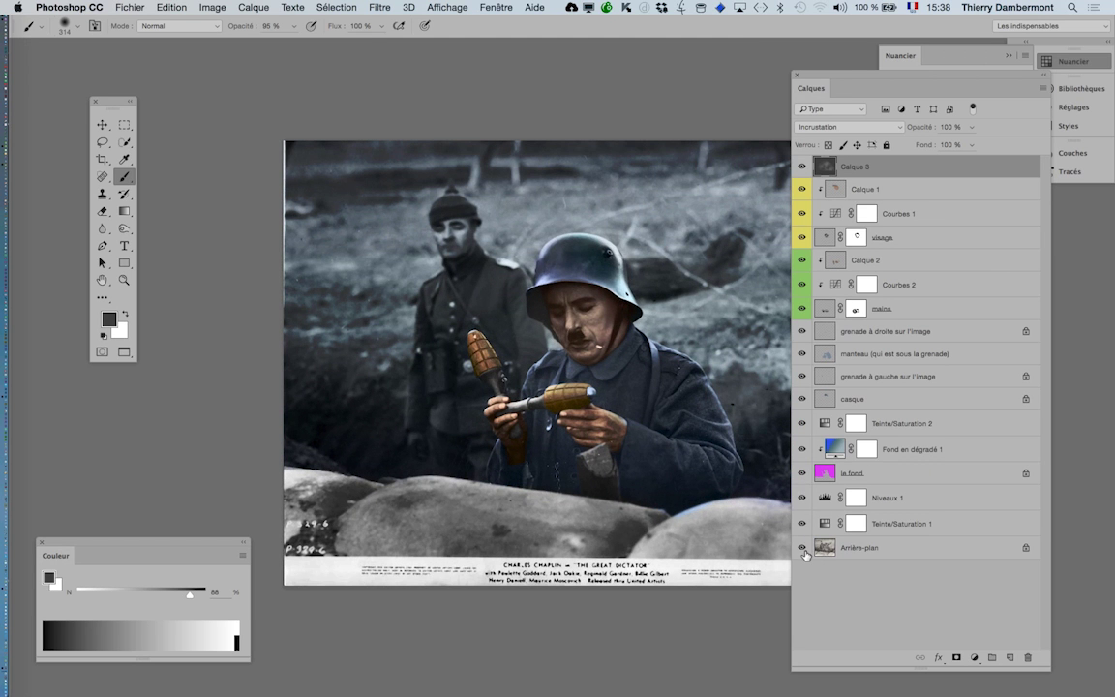
# - Show only the black-and-white Arrière-plan, frame the face and hands, and close Couleur
pyautogui.keyDown('alt'); pyautogui.click(802, 547); pyautogui.keyUp('alt')
pyautogui.scroll(3, 614, 374)
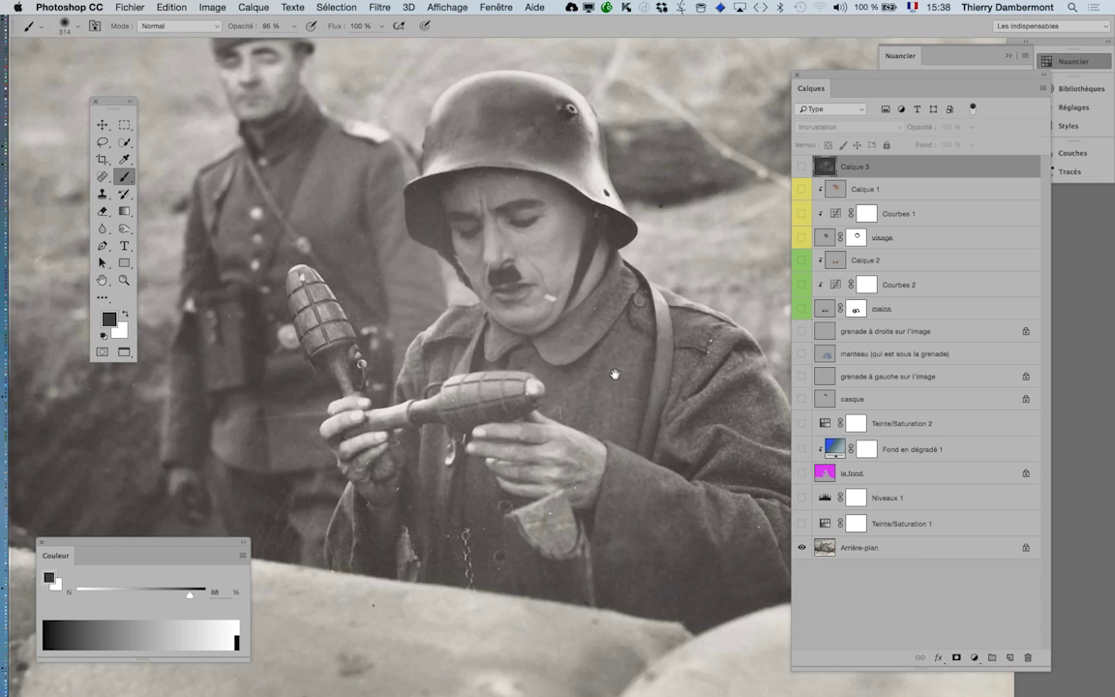
pyautogui.moveTo(614, 374); pyautogui.dragTo(529, 403)
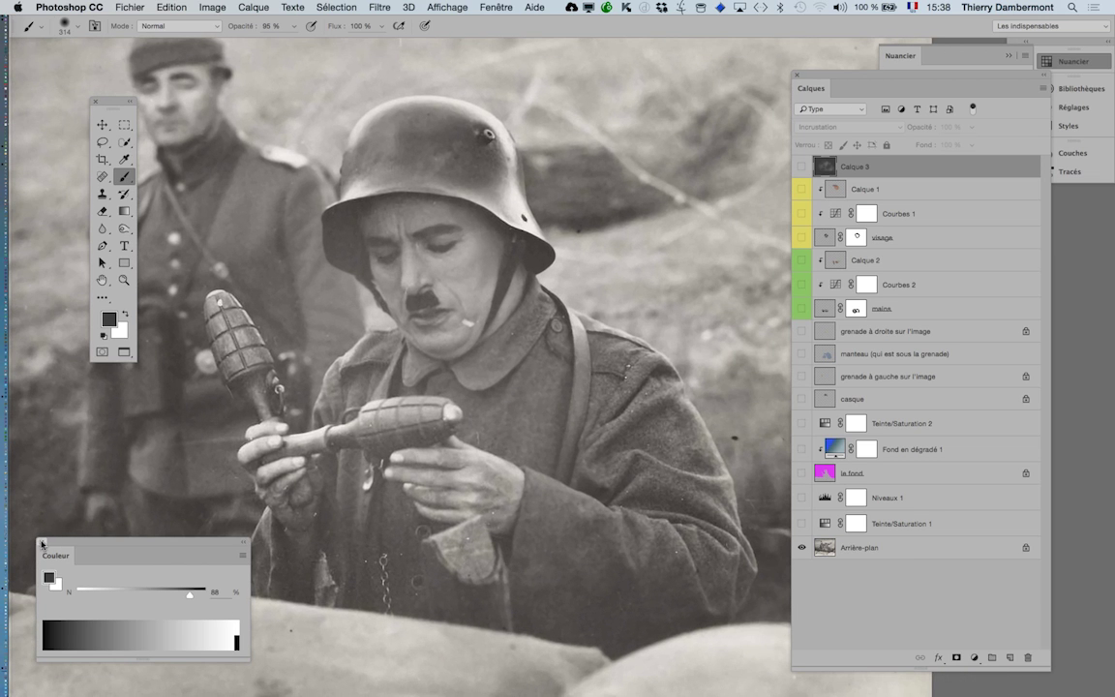
pyautogui.click(41, 542)
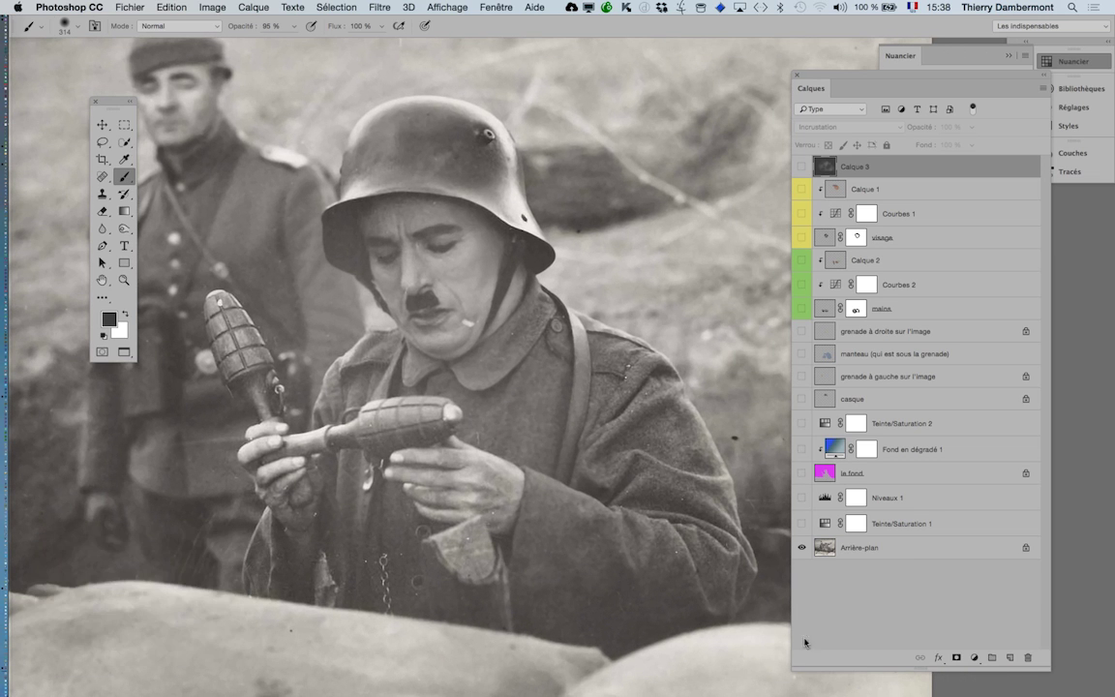
# - Flip between the colorized and original versions, then fit the photo on screen
pyautogui.keyDown('alt'); pyautogui.click(802, 549); pyautogui.keyUp('alt')
pyautogui.keyDown('alt'); pyautogui.click(802, 549); pyautogui.keyUp('alt')
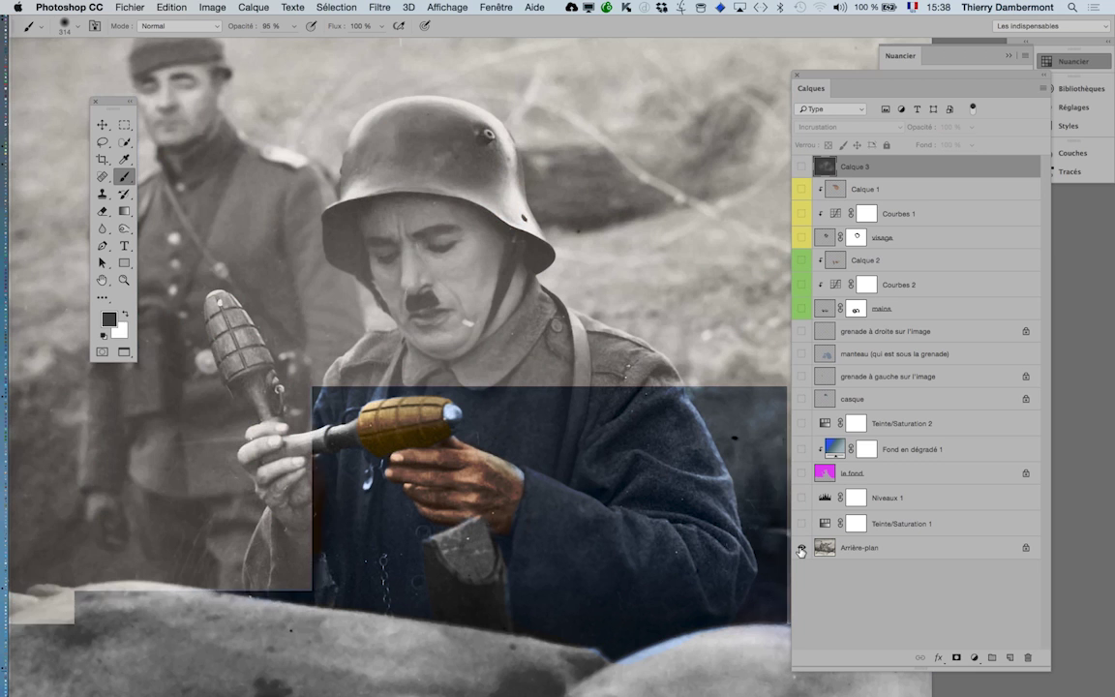
pyautogui.keyDown('alt'); pyautogui.click(800, 549); pyautogui.keyUp('alt')
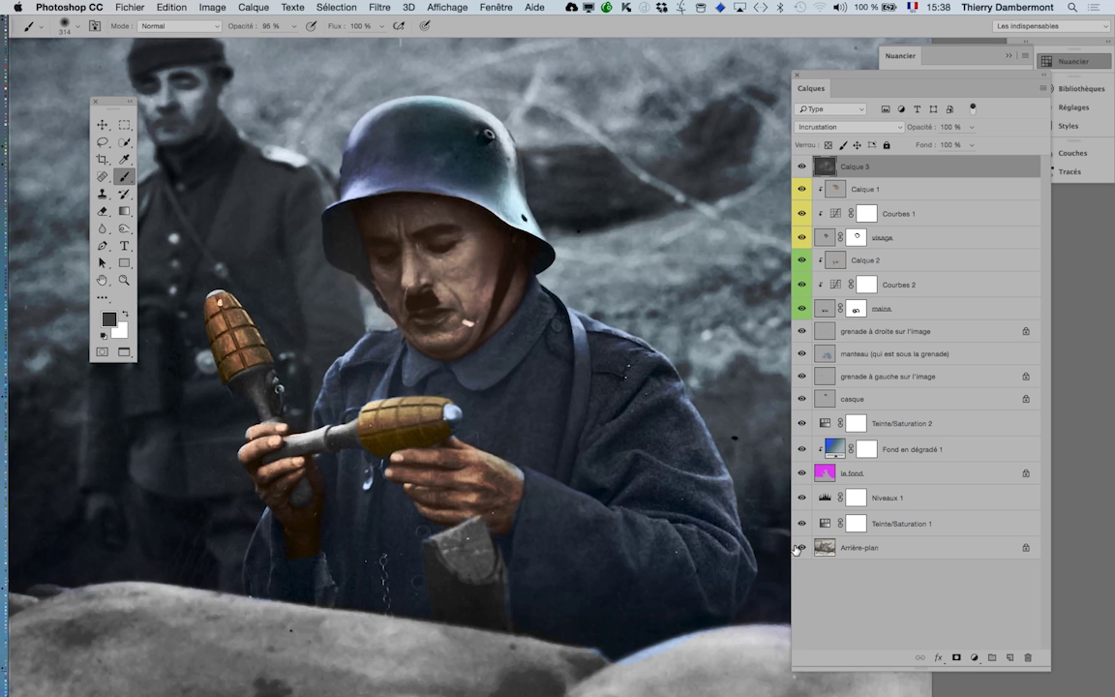
pyautogui.keyDown('alt'); pyautogui.click(799, 549); pyautogui.keyUp('alt')
pyautogui.keyDown('alt'); pyautogui.click(800, 549); pyautogui.keyUp('alt')
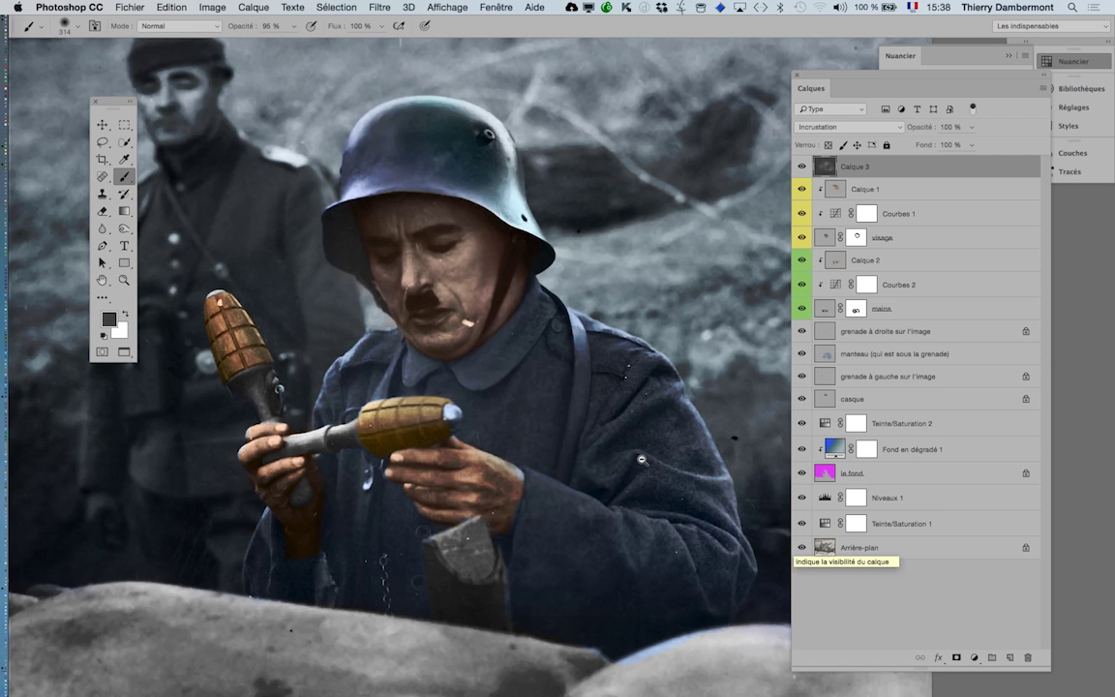
pyautogui.press('super+0')
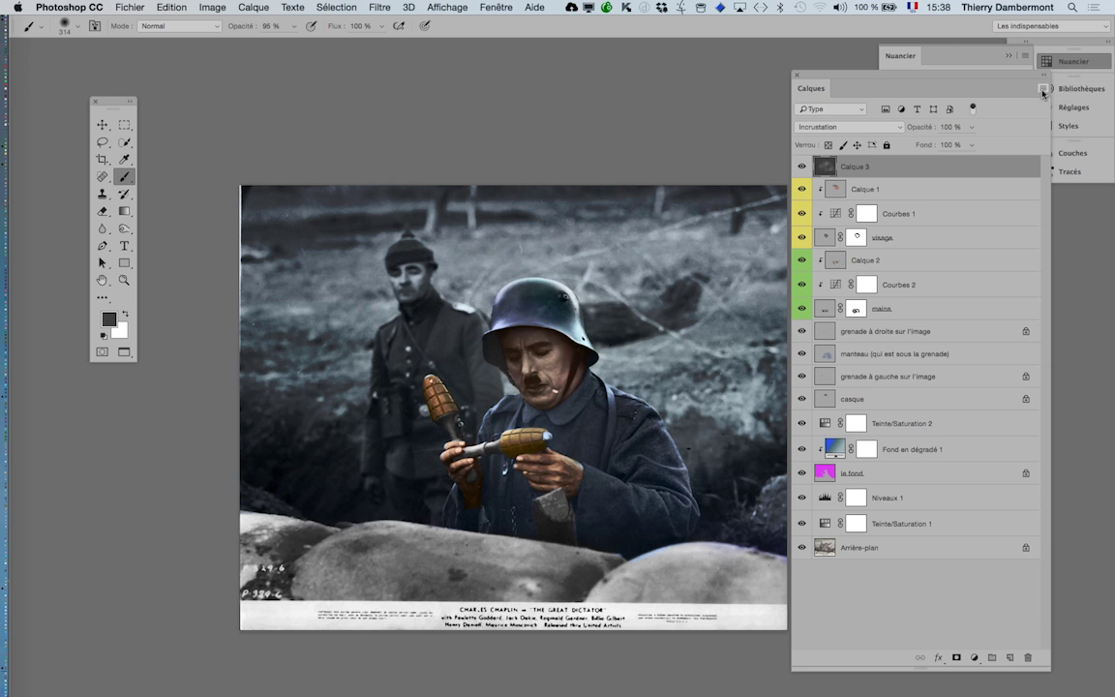
# - Switch the Calques panel back to large layer thumbnails
pyautogui.click(1043, 87)
pyautogui.click(919, 491)
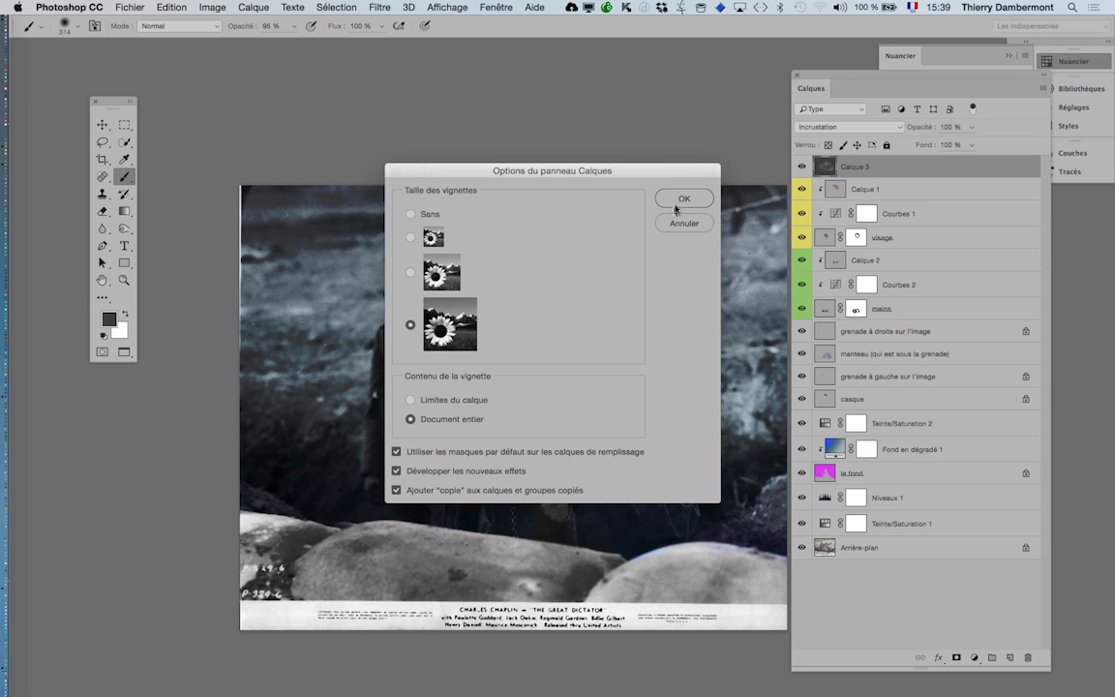
pyautogui.click(684, 198)
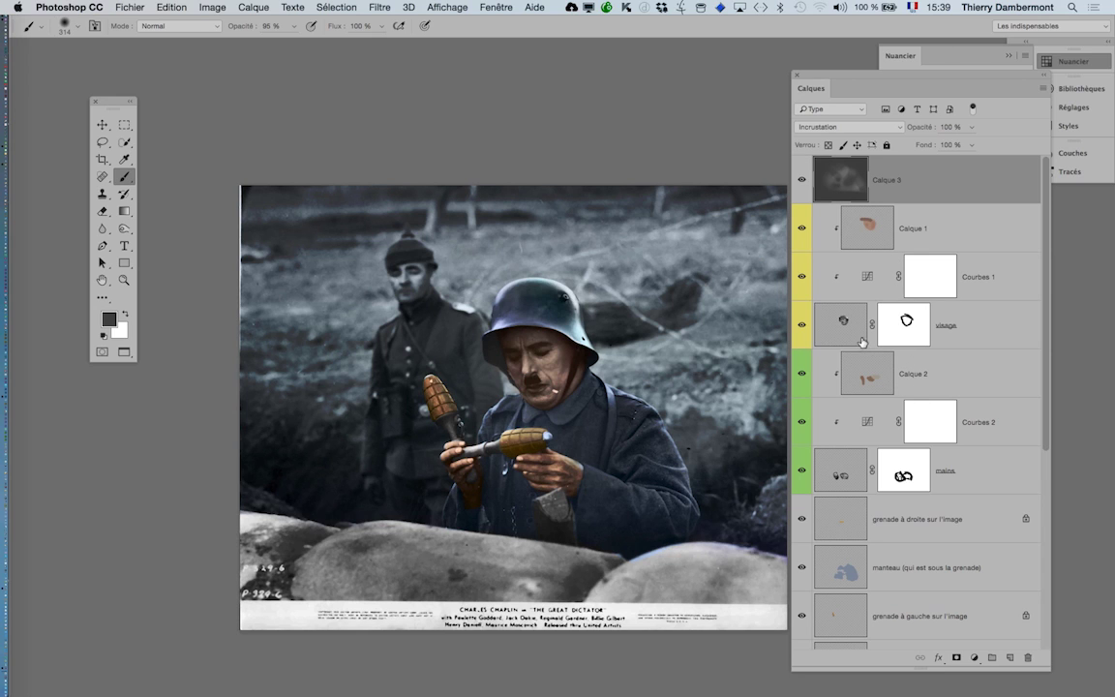
# - Paint black on the visage mask with a brush of about 396 px, undoing a stray mark
pyautogui.click(897, 330)
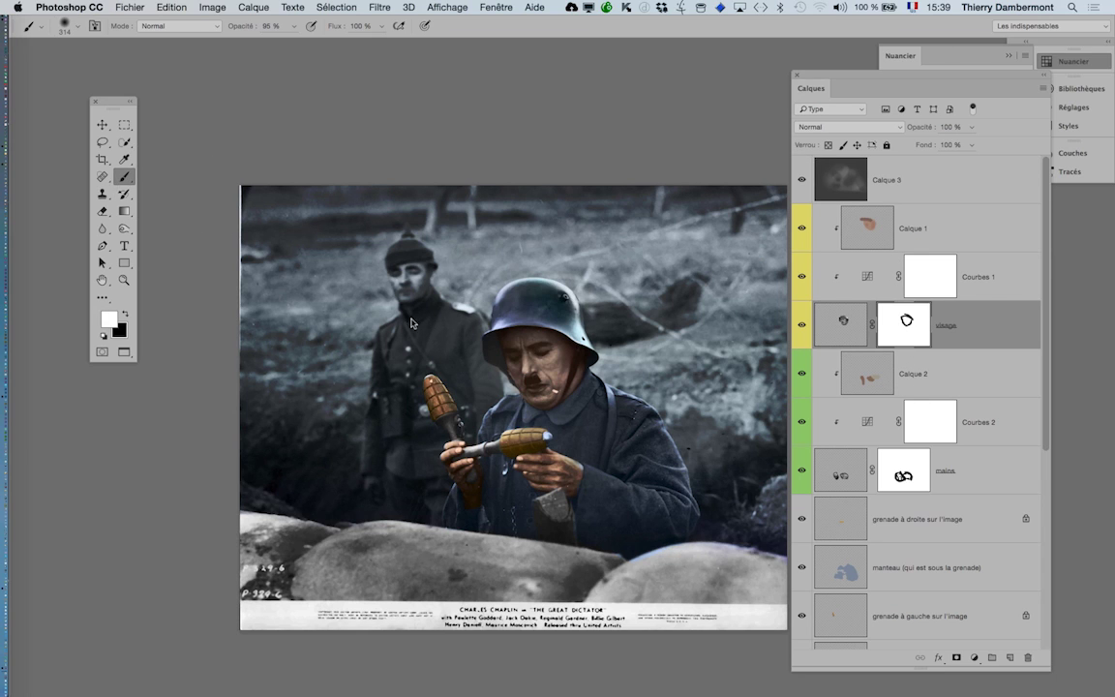
pyautogui.moveTo(412, 323); pyautogui.dragTo(469, 322)
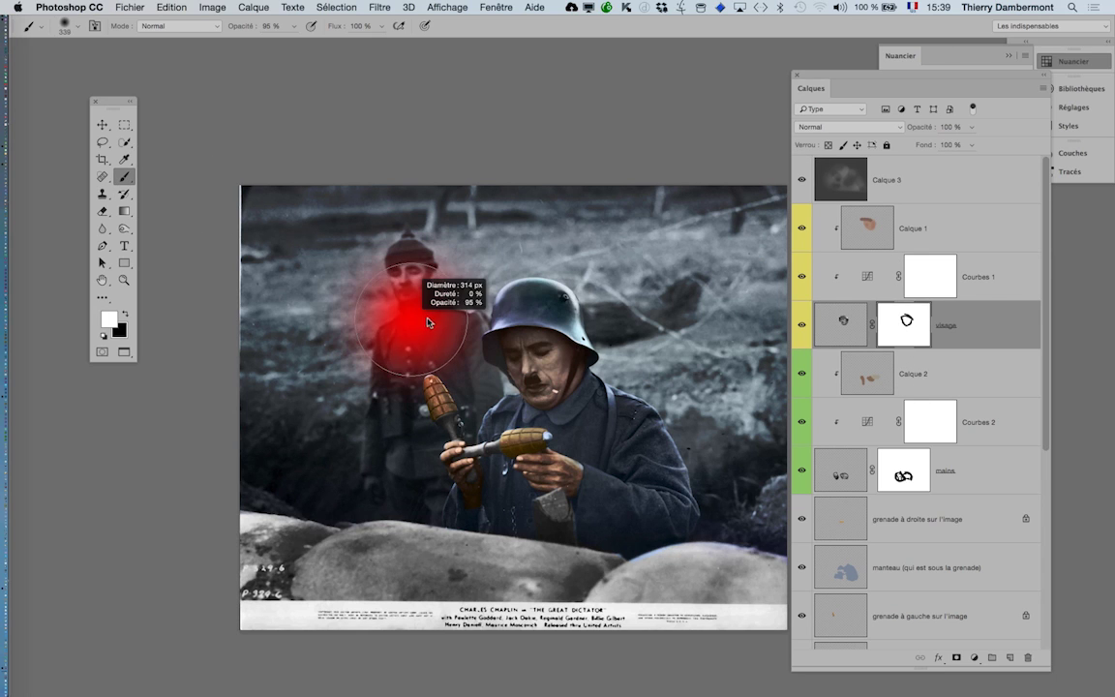
pyautogui.click(126, 317)
pyautogui.moveTo(323, 359); pyautogui.dragTo(484, 324)
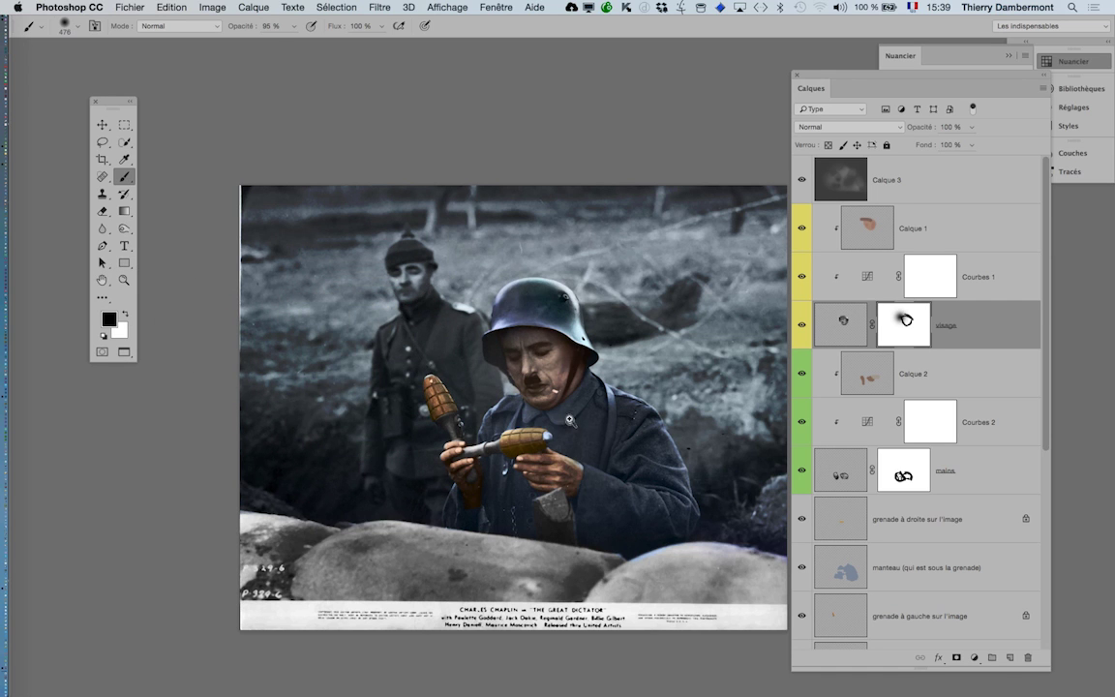
pyautogui.keyDown('alt'); pyautogui.scroll(2, 570, 421); pyautogui.keyUp('alt')
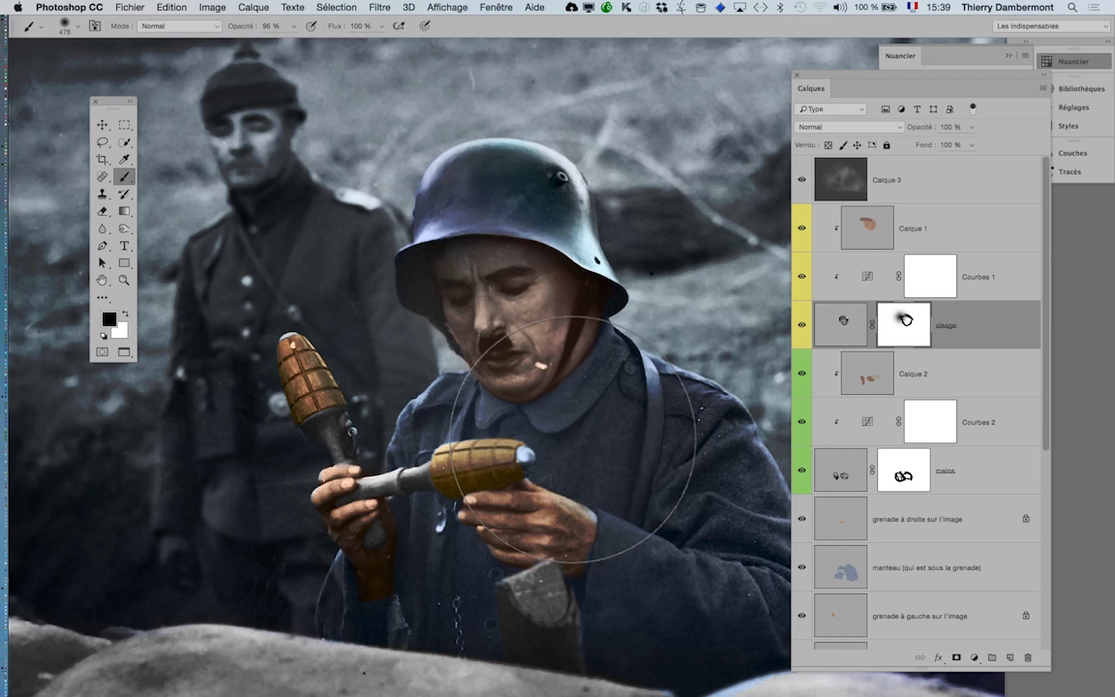
pyautogui.hotkey('ctrl', 'z')
pyautogui.click(341, 205)
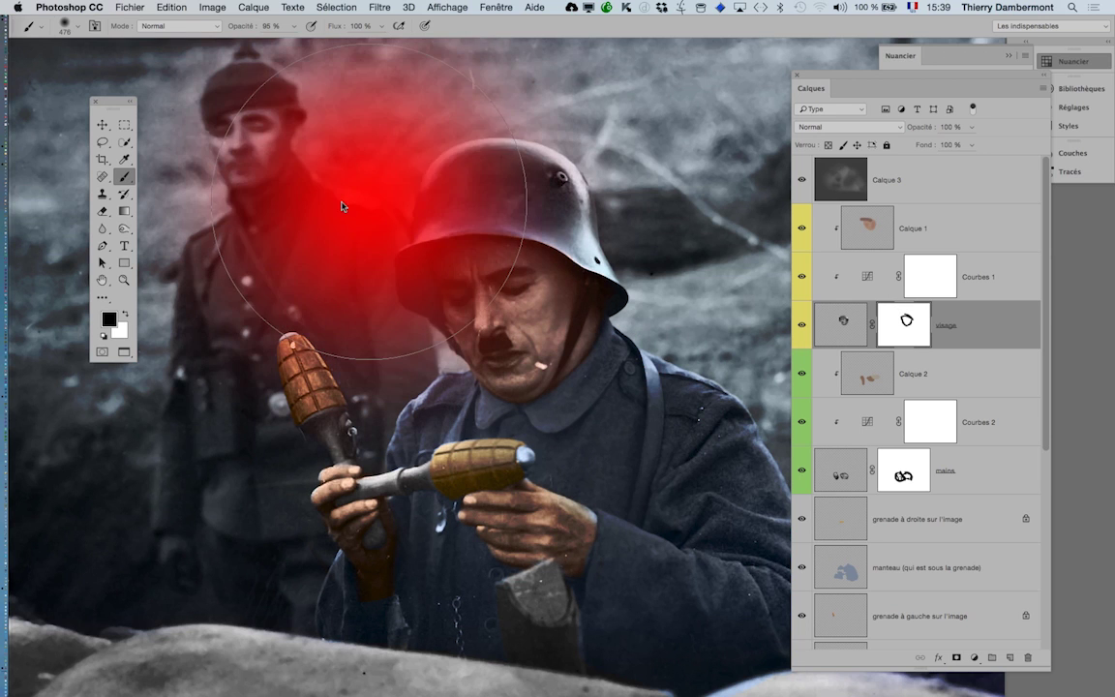
pyautogui.moveTo(341, 205)
pyautogui.mouseDown()
pyautogui.moveTo(394, 229)
pyautogui.moveTo(299, 286)
pyautogui.mouseUp()
pyautogui.hotkey('ctrl', '-')
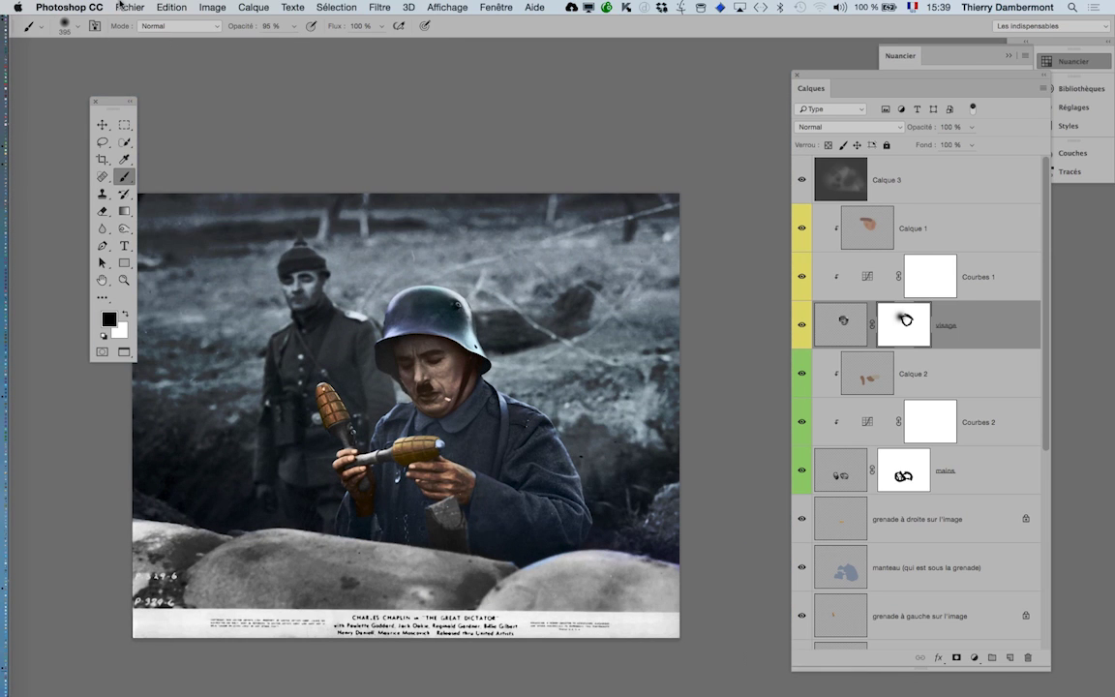
# - Save the PSD and bring up the next black-and-white handshake photo
pyautogui.click(120, 6)
pyautogui.click(155, 137)
pyautogui.hotkey('ctrl', 'w')
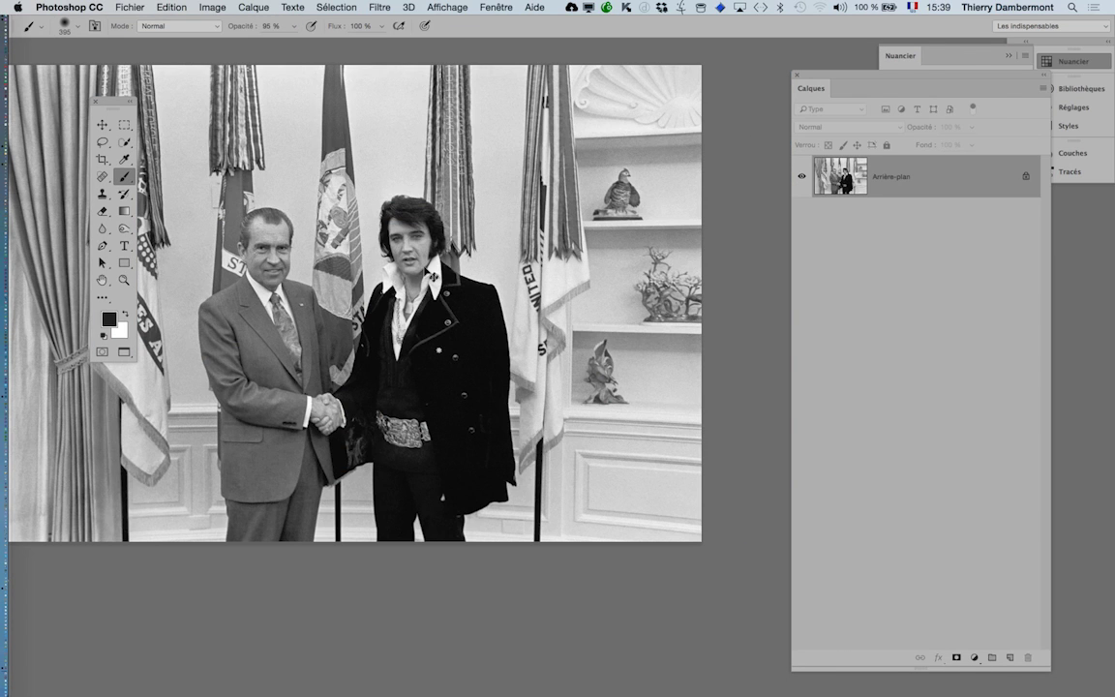